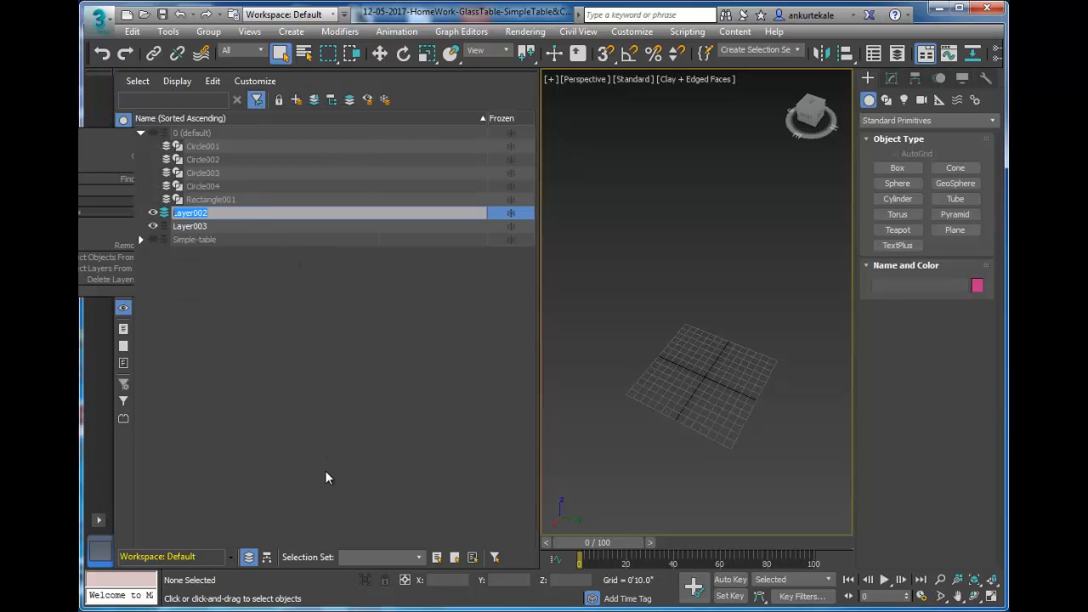
Rename the Layer002 layer to Spline-Chair and select it.
text(3)
click(367, 424)
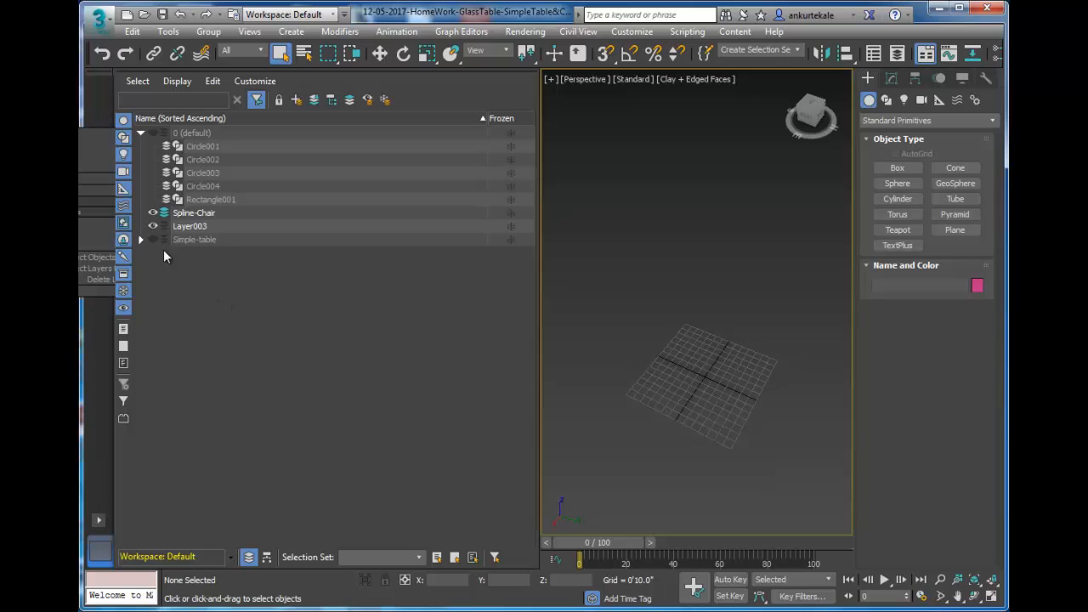
click(214, 216)
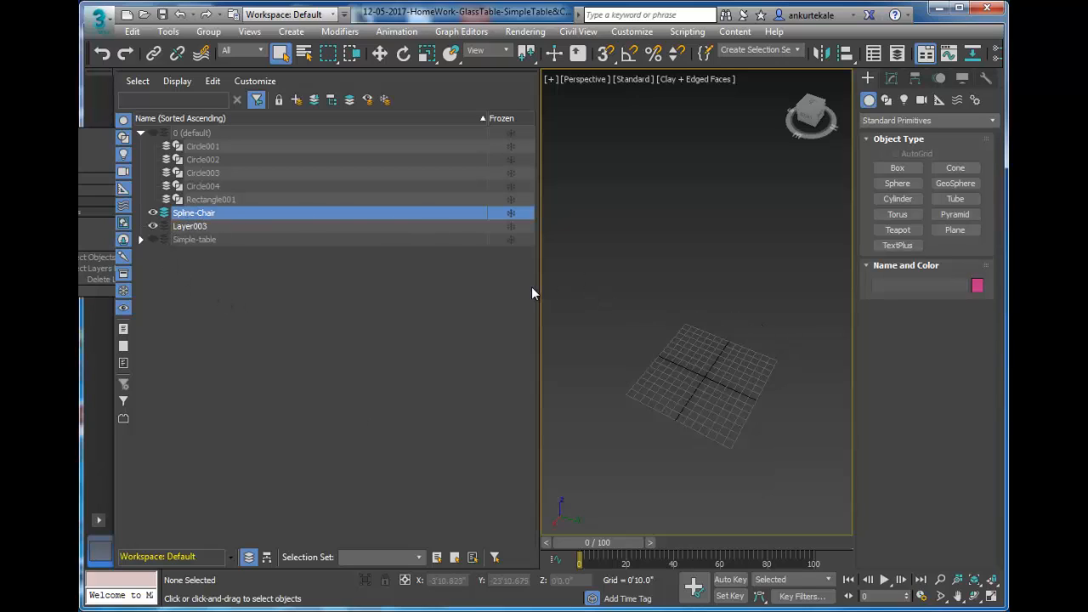
Narrow the scene explorer to its basic width and maximize the Front viewport.
drag(537, 280, 256, 308)
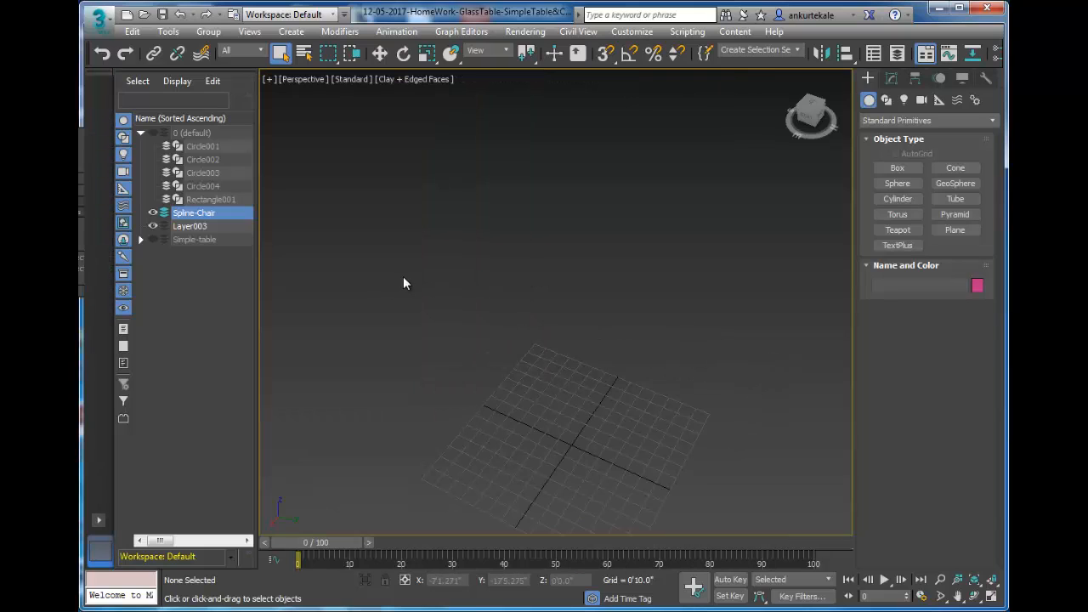
middle_drag(433, 343, 527, 303)
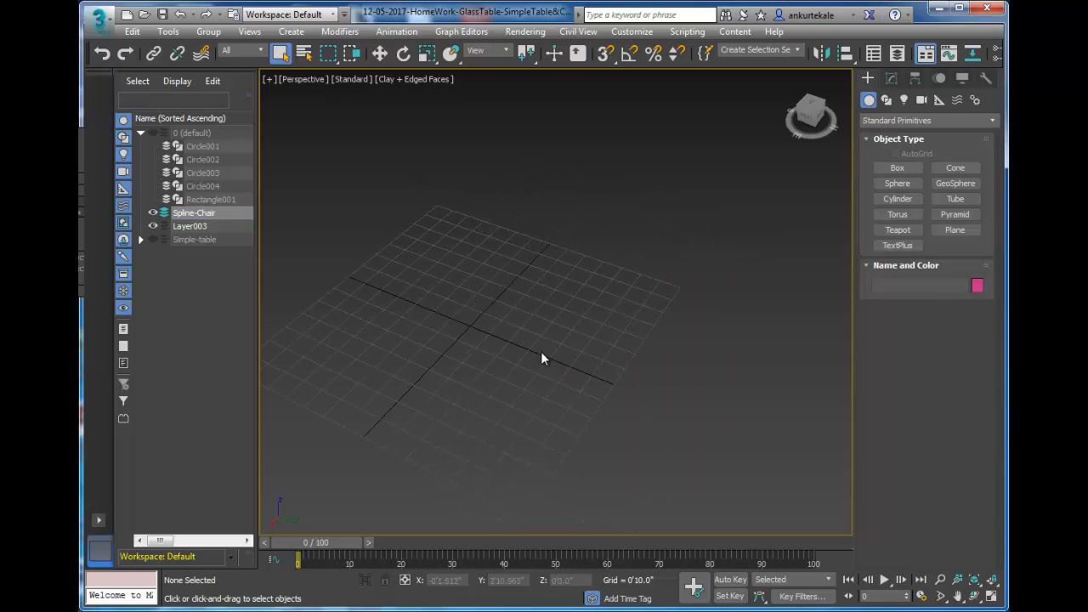
key(alt+w)
click(682, 176)
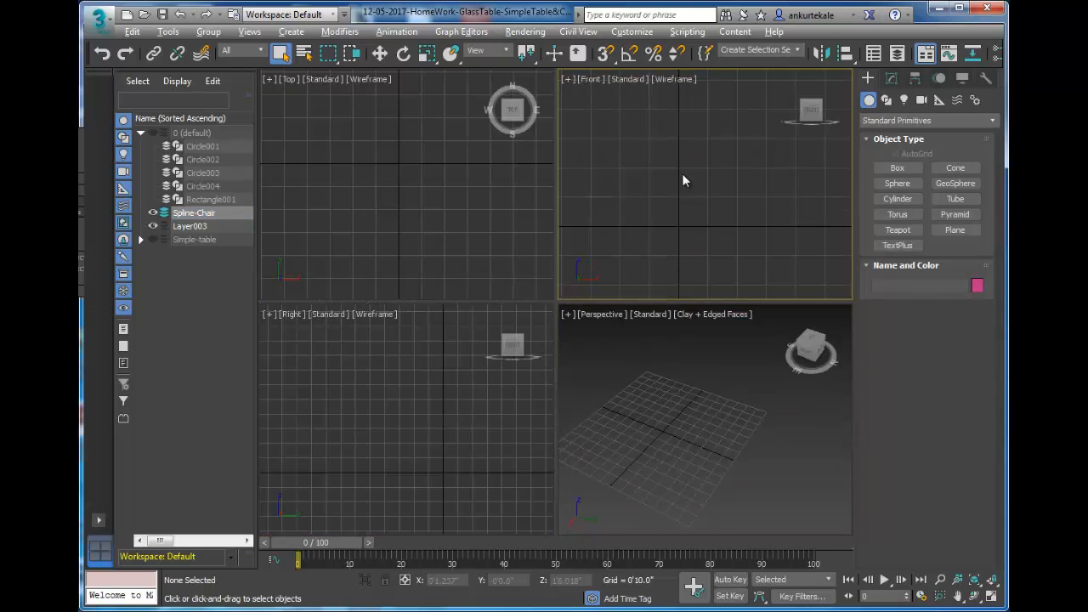
key(alt+w)
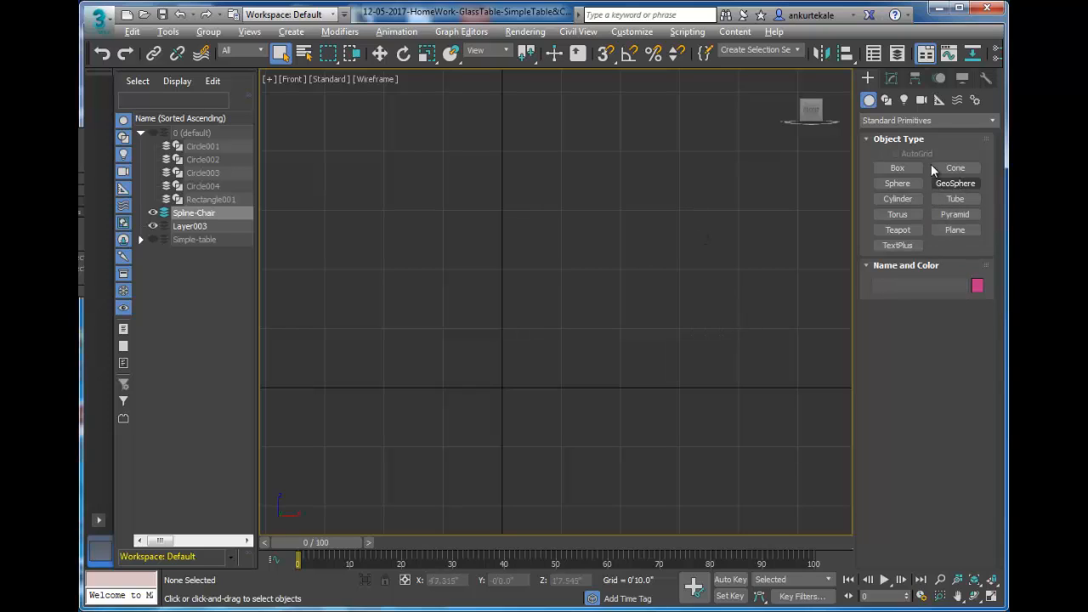
Draw a chair-side line in the Front view: base about 2'2.9", leg about 1'8" up at the origin, matching horizontal seat, and slanted backrest.
click(886, 100)
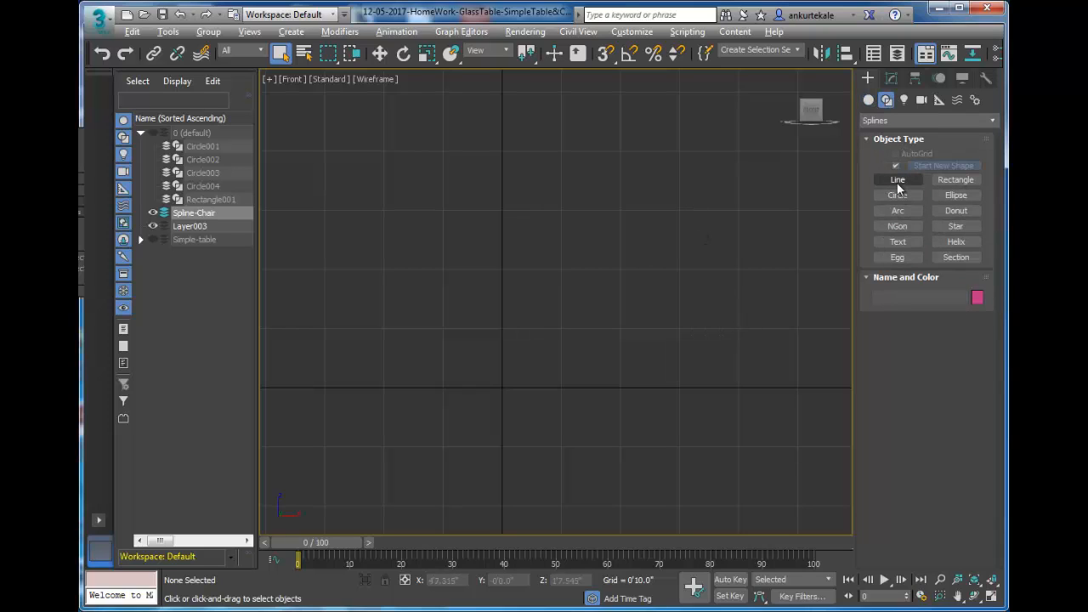
click(897, 181)
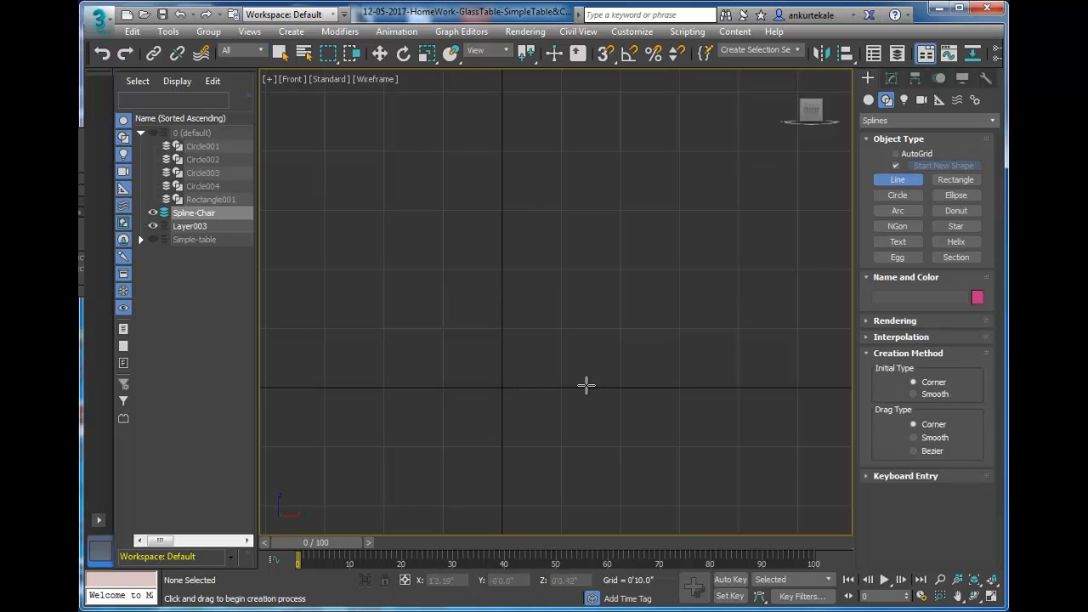
click(661, 386)
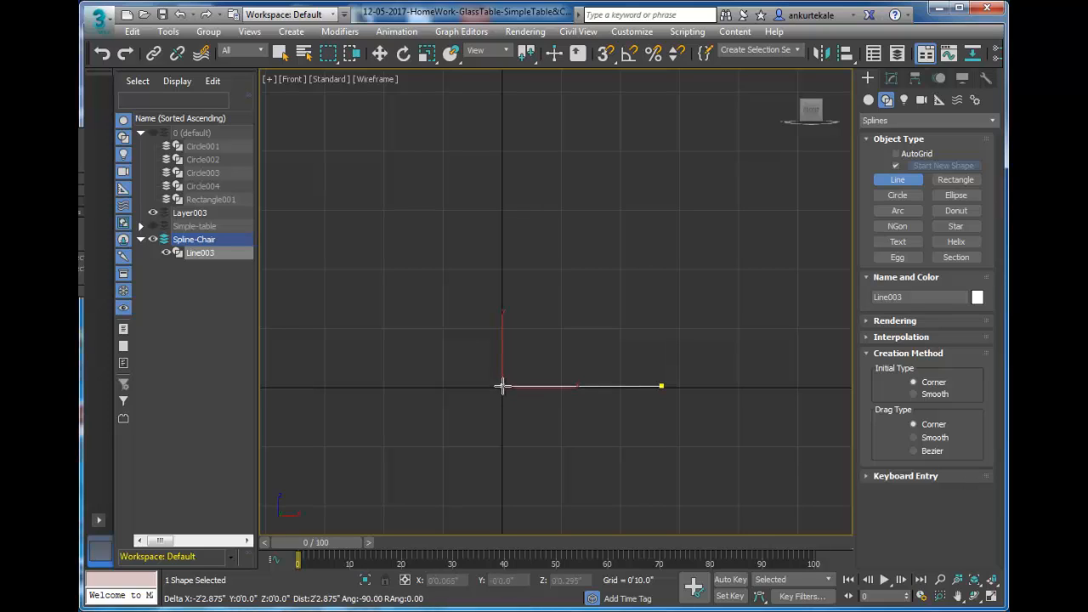
click(501, 386)
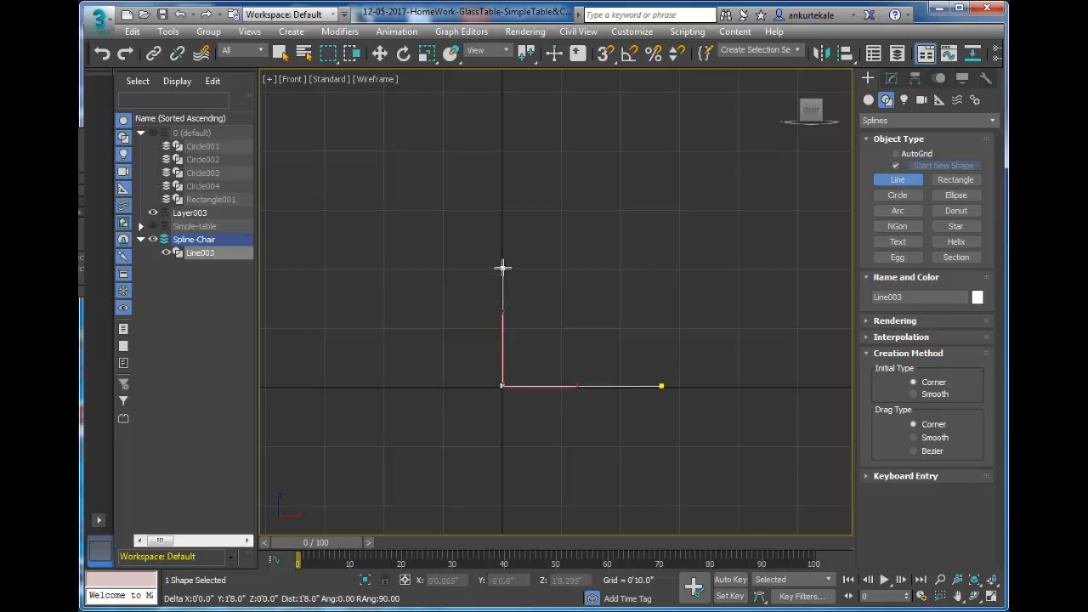
click(503, 269)
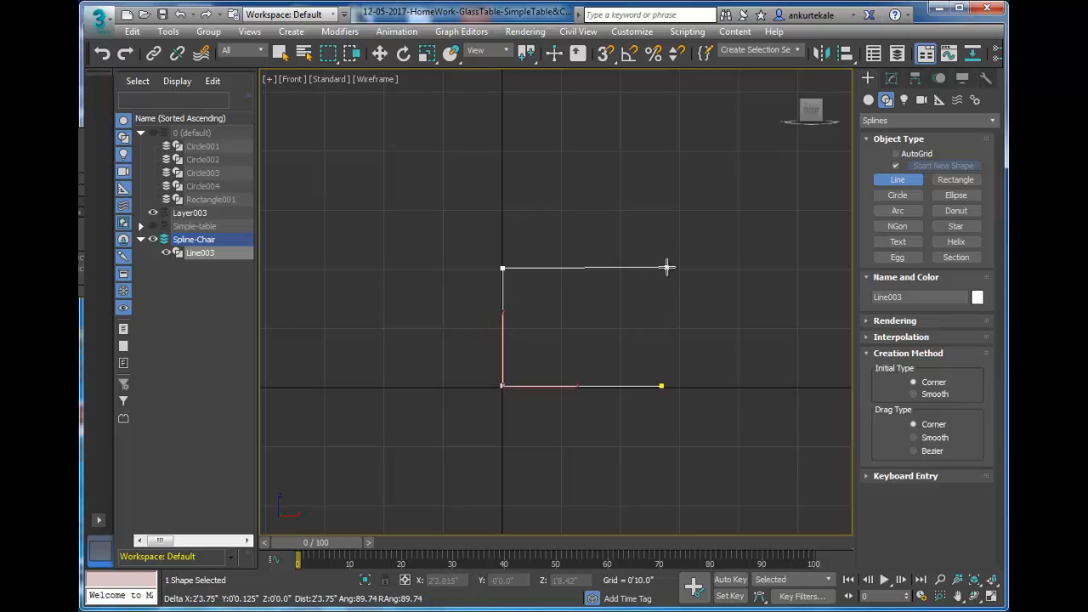
click(660, 268)
right_click(672, 253)
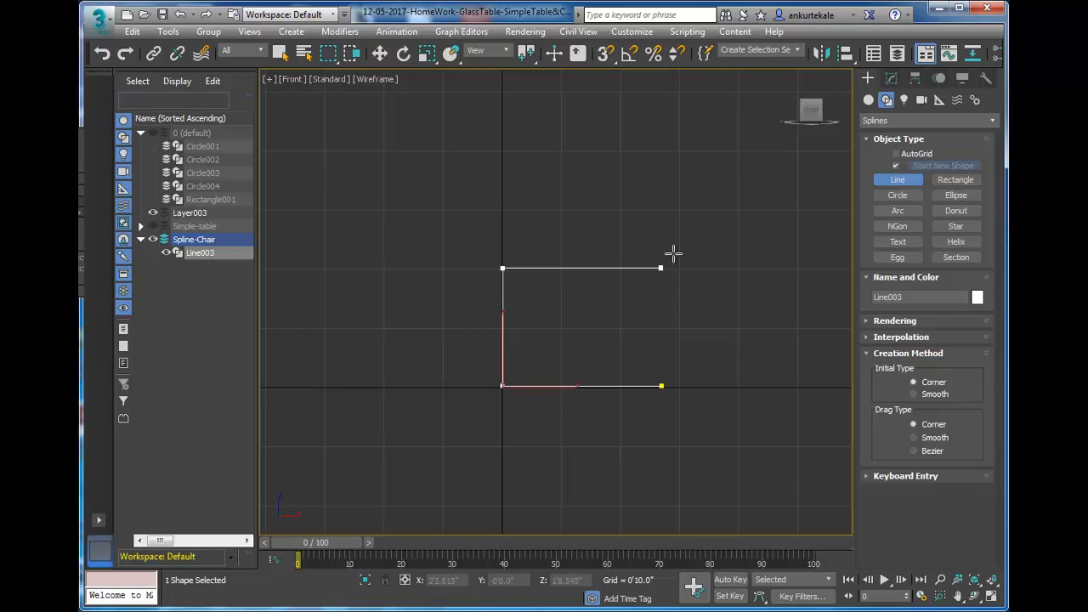
click(741, 136)
right_click(741, 136)
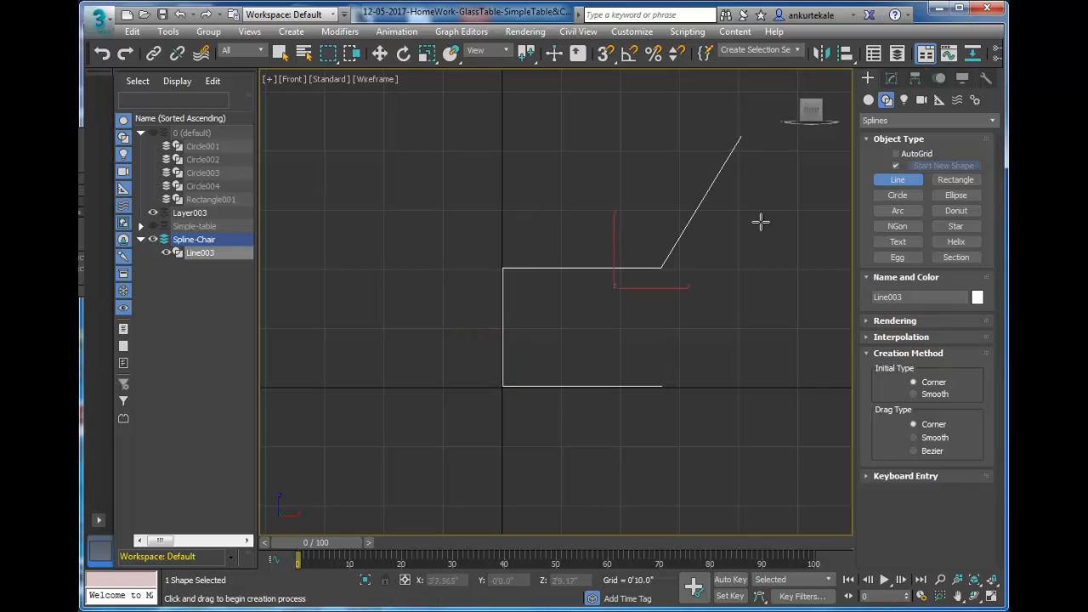
click(658, 386)
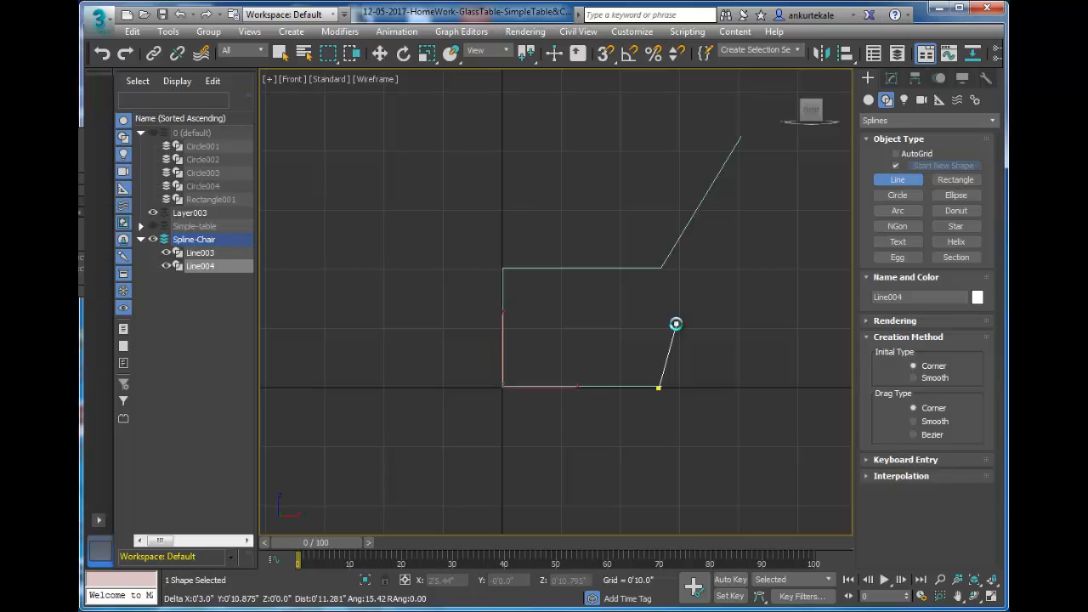
right_click(676, 324)
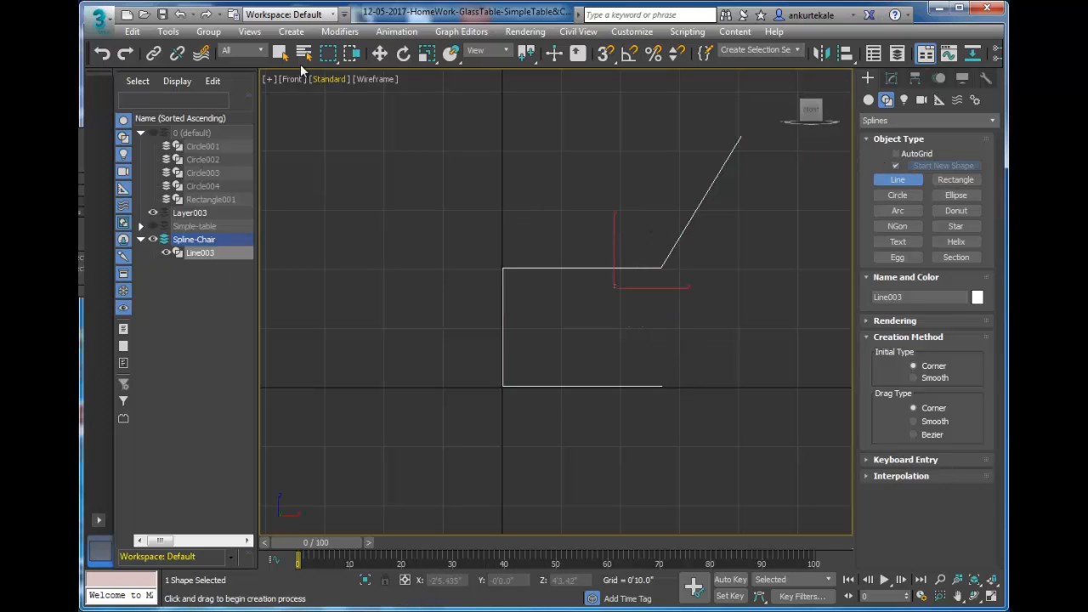
click(279, 53)
drag(692, 415, 687, 447)
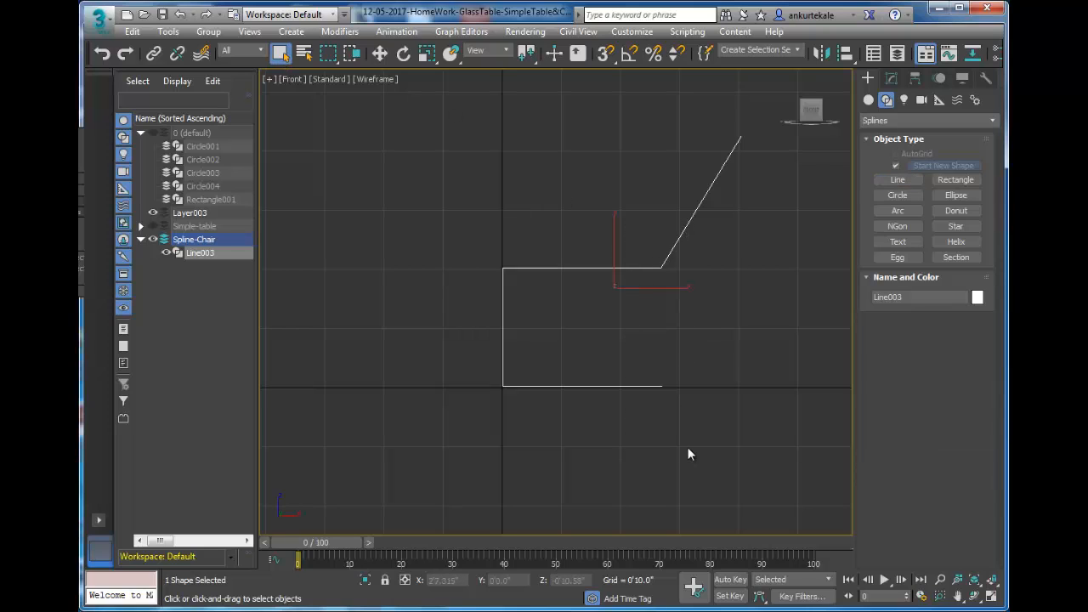
At vertex level, check the alignment of the profile's rear seat vertex with the base's end vertex.
click(885, 120)
click(891, 77)
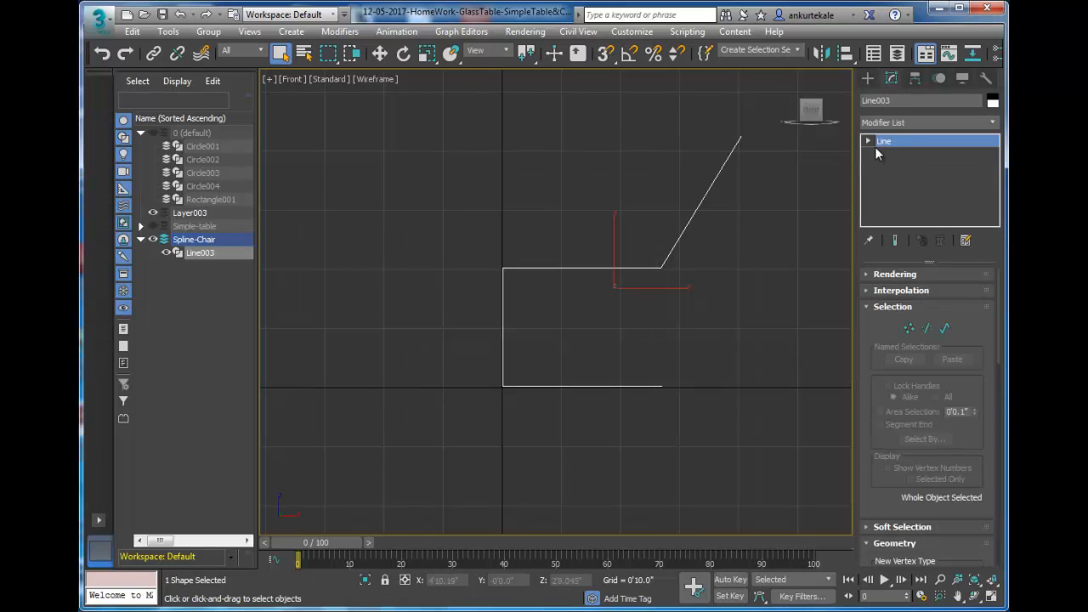
click(868, 140)
click(896, 153)
drag(644, 239, 678, 434)
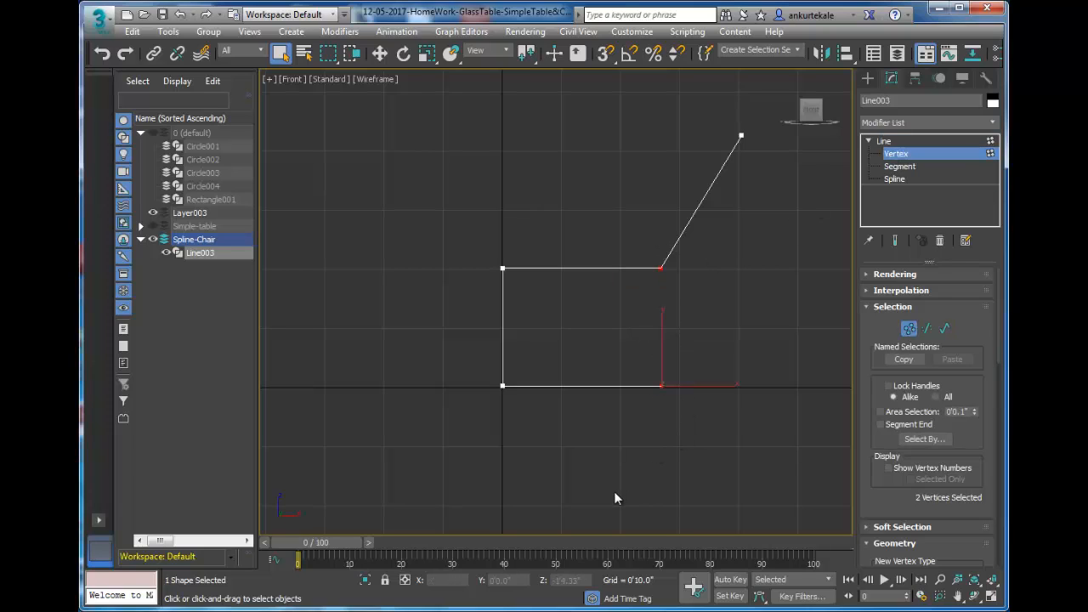
click(671, 412)
click(661, 386)
click(666, 394)
click(662, 386)
click(650, 429)
drag(654, 230, 678, 440)
click(647, 428)
Convert the chair profile line to an editable spline in the Perspective view.
key(alt+w)
click(671, 468)
key(alt+w)
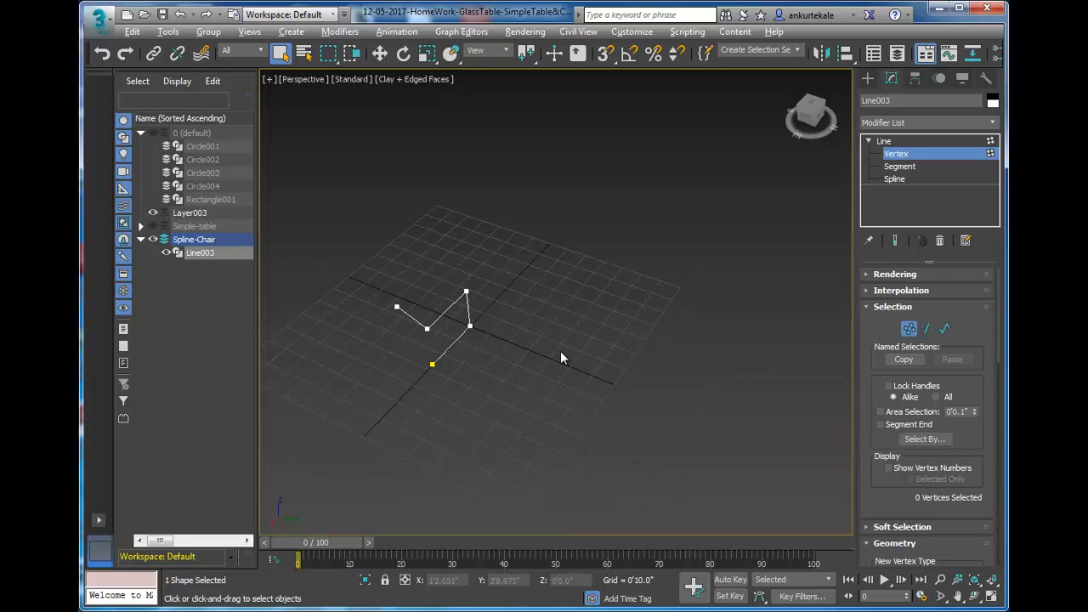
alt+middle_drag(600, 316, 347, 292)
middle_drag(437, 403, 588, 356)
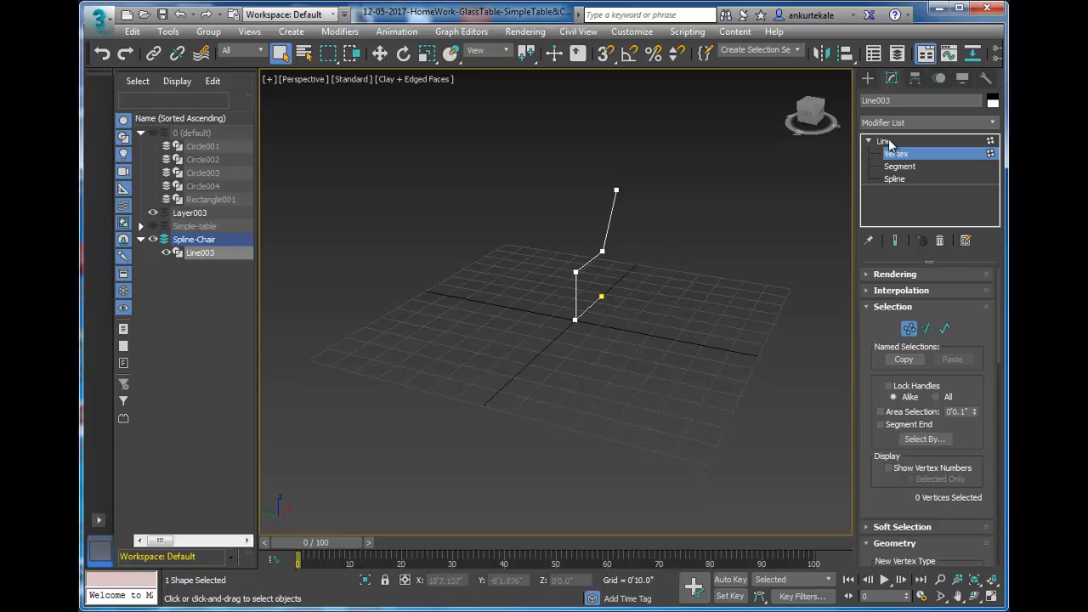
right_click(593, 258)
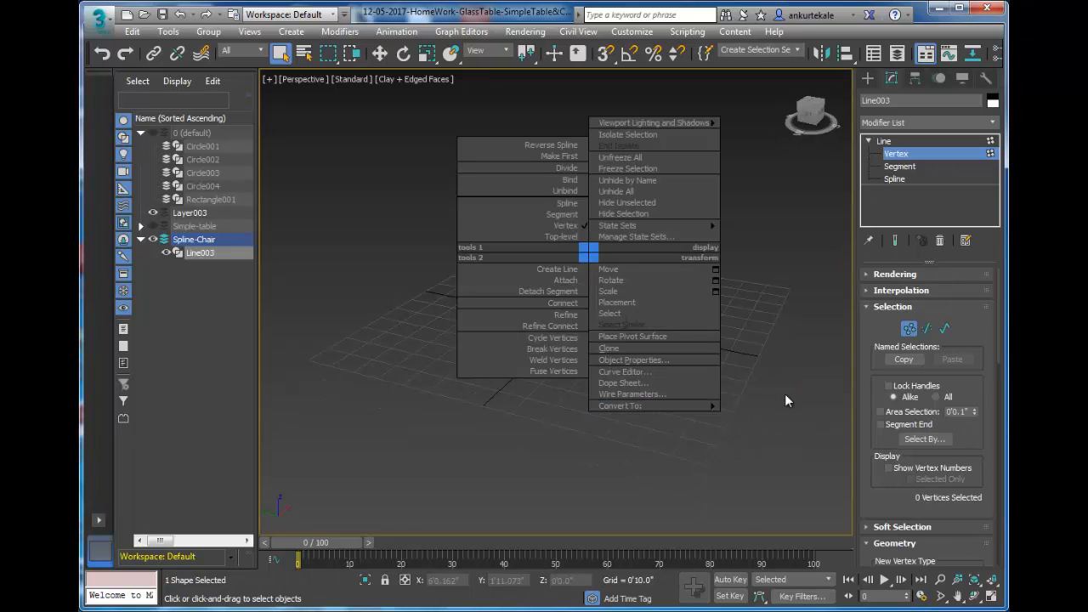
mouse_move(684, 406)
click(805, 410)
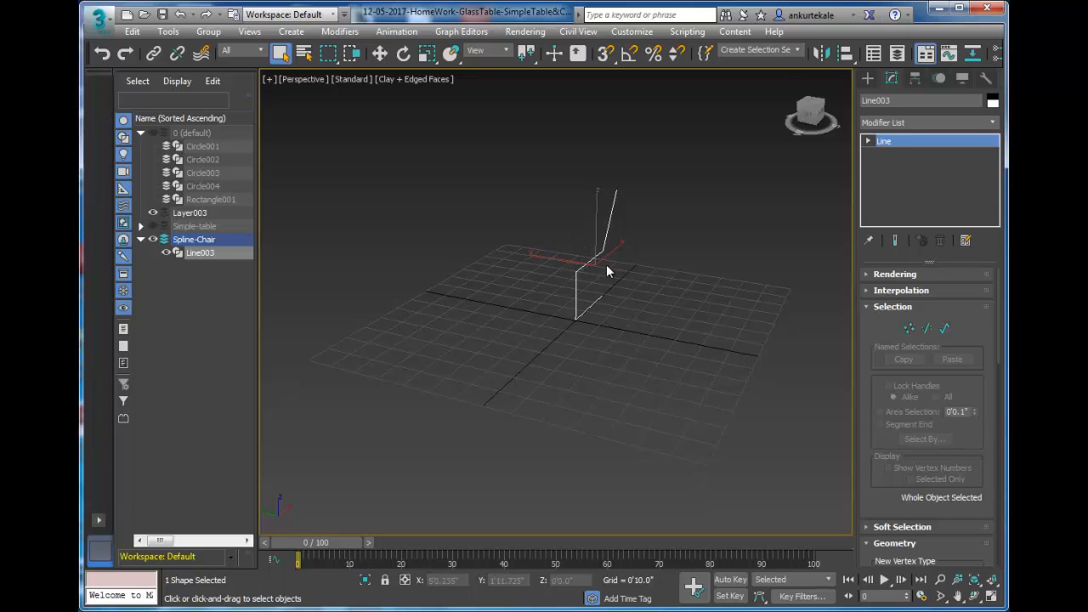
At spline level, copy the chair profile spline about 2'2.6" along the Y axis within the same shape.
click(867, 140)
click(894, 153)
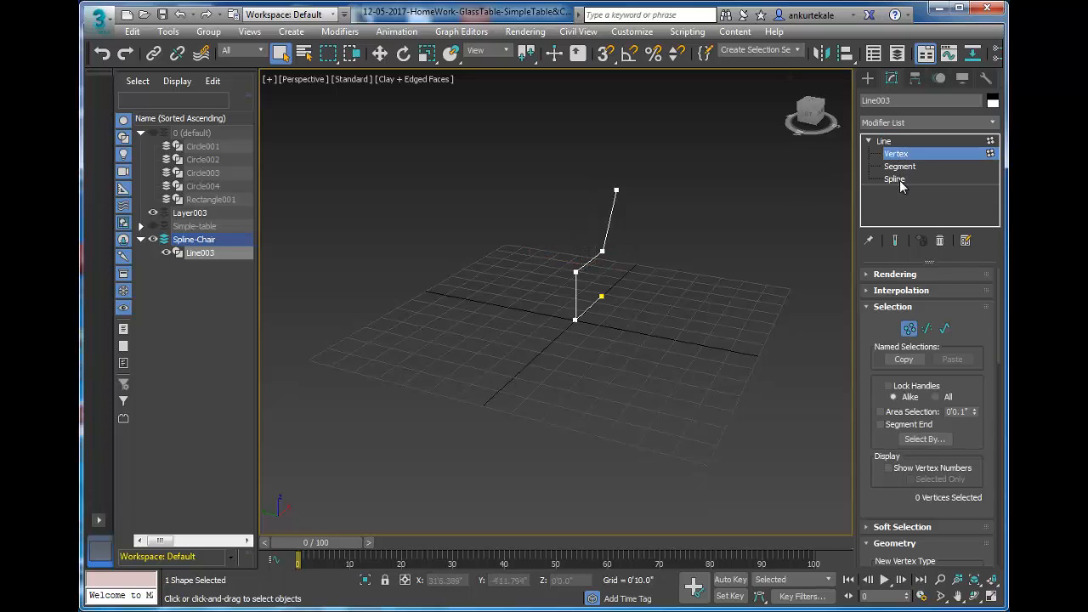
click(896, 179)
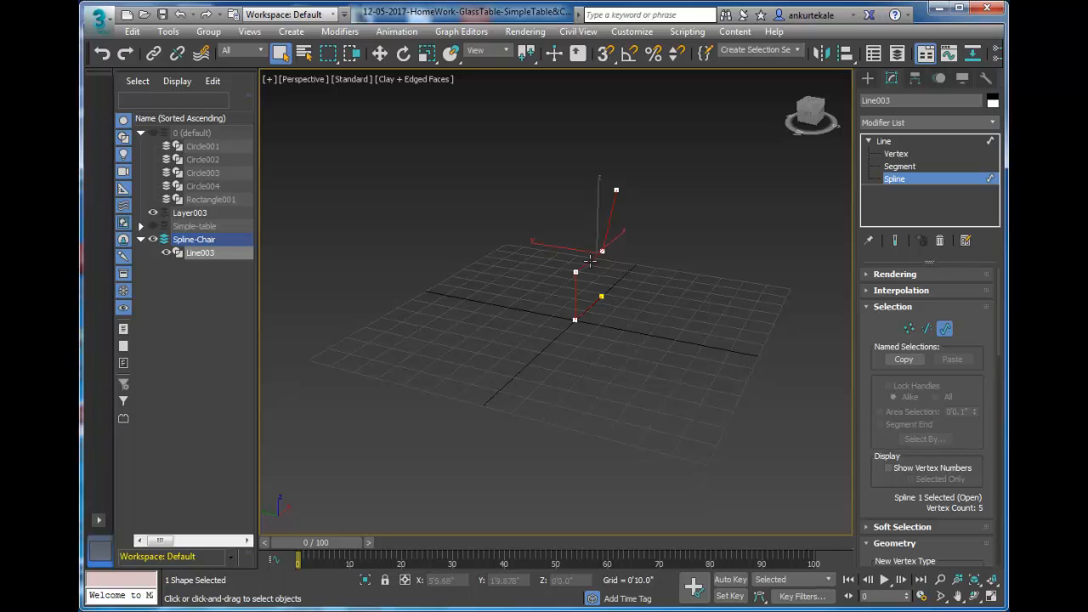
drag(588, 256, 554, 251)
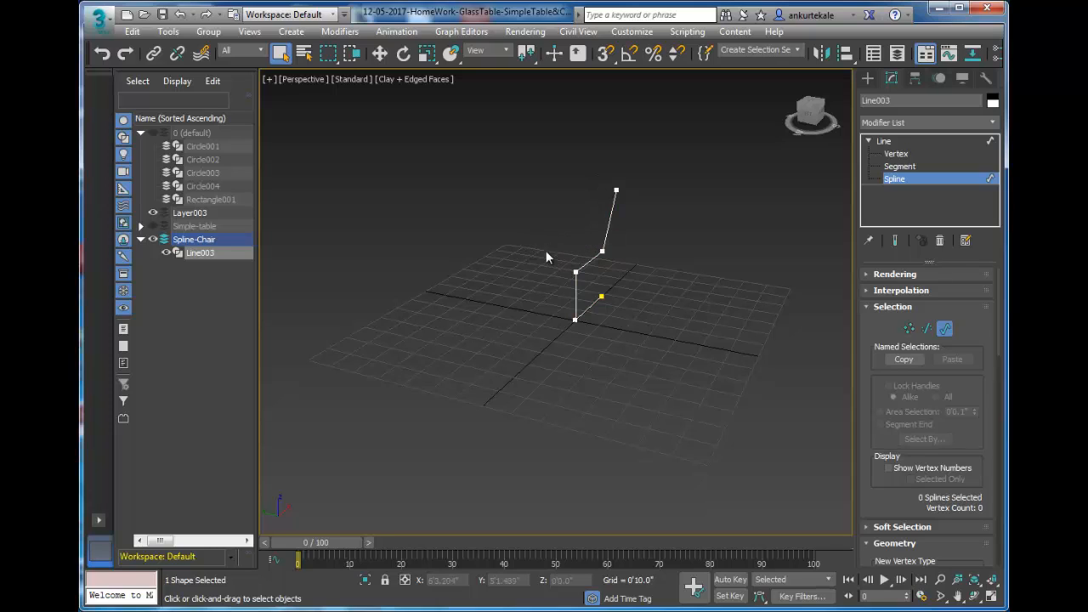
click(592, 261)
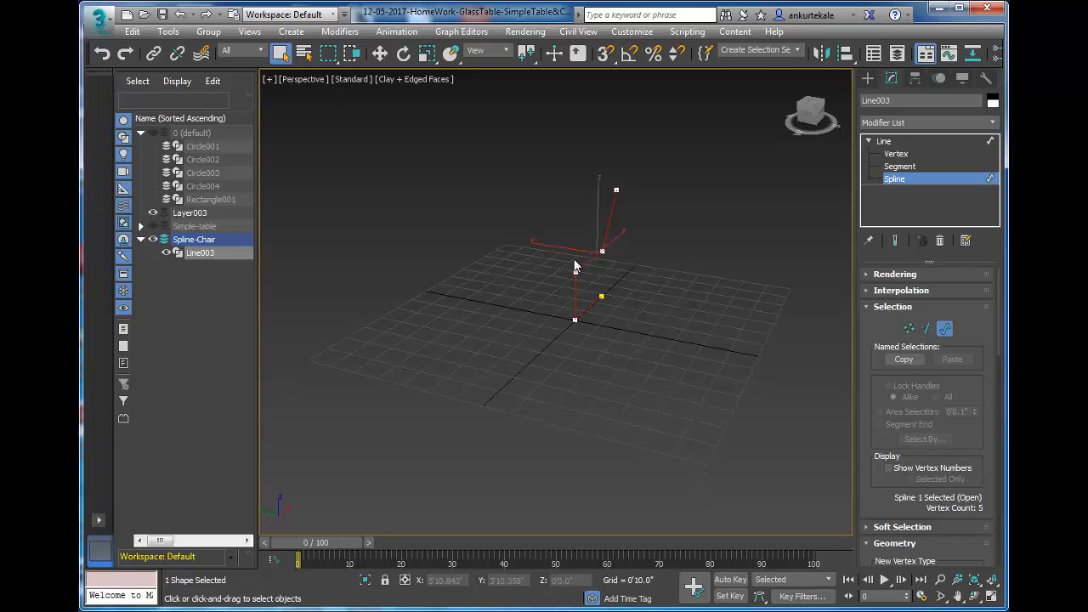
click(379, 53)
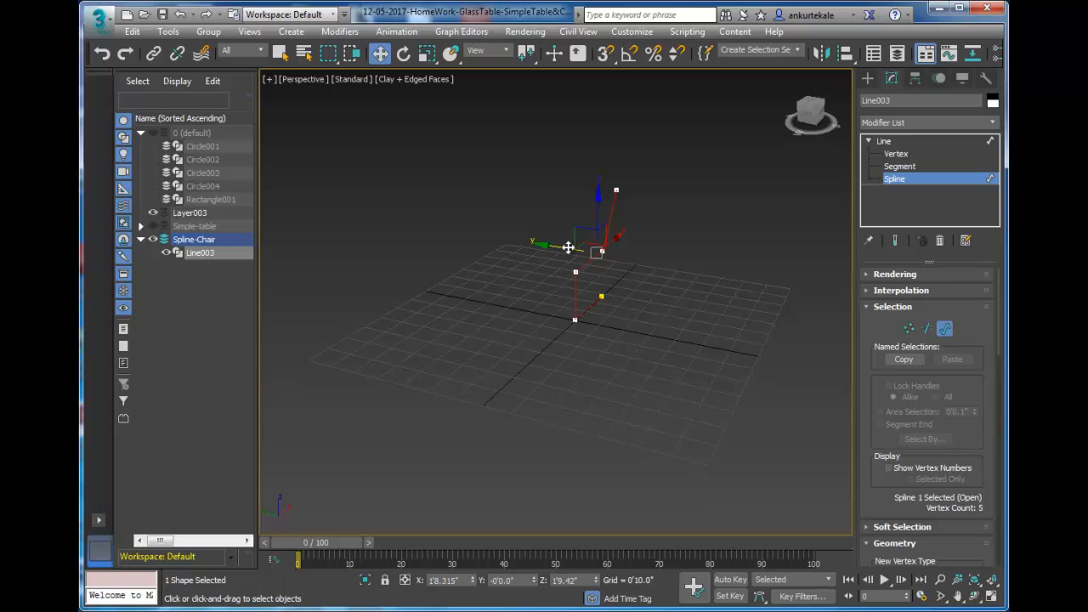
mouse_move(568, 247)
shift+mouse_down()
mouse_move(462, 226)
mouse_move(508, 245)
shift+mouse_up()
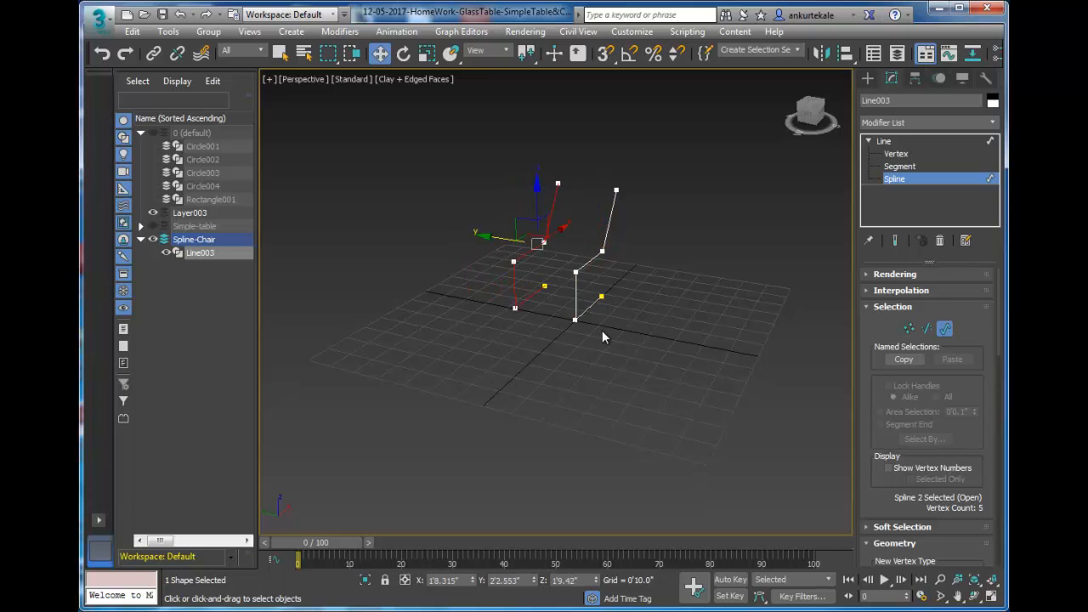
Select both side splines and try to join them with Attach.
drag(468, 153, 674, 400)
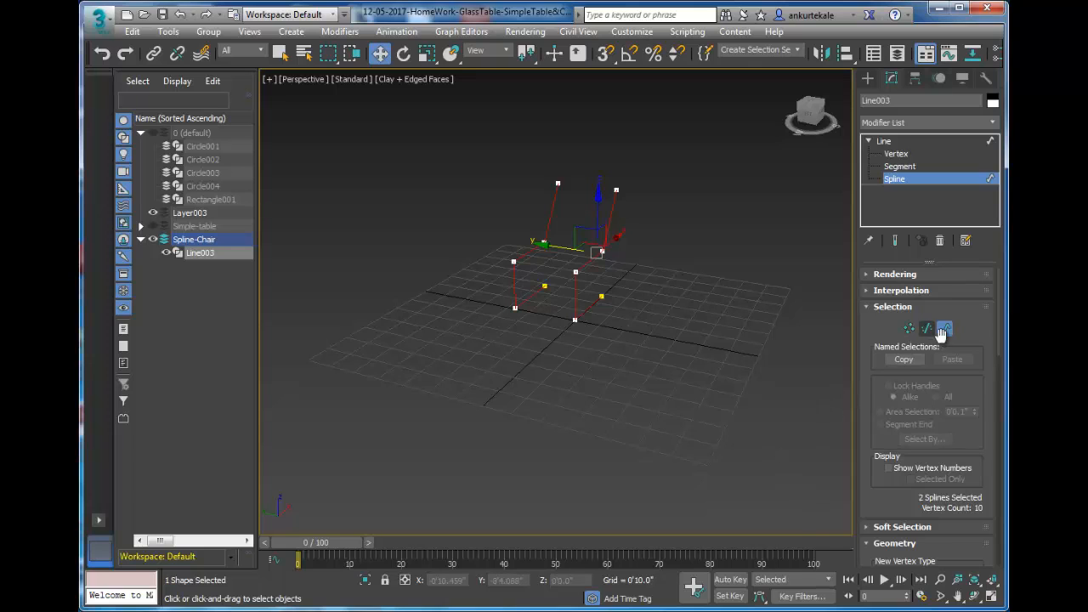
drag(997, 350, 996, 420)
click(896, 364)
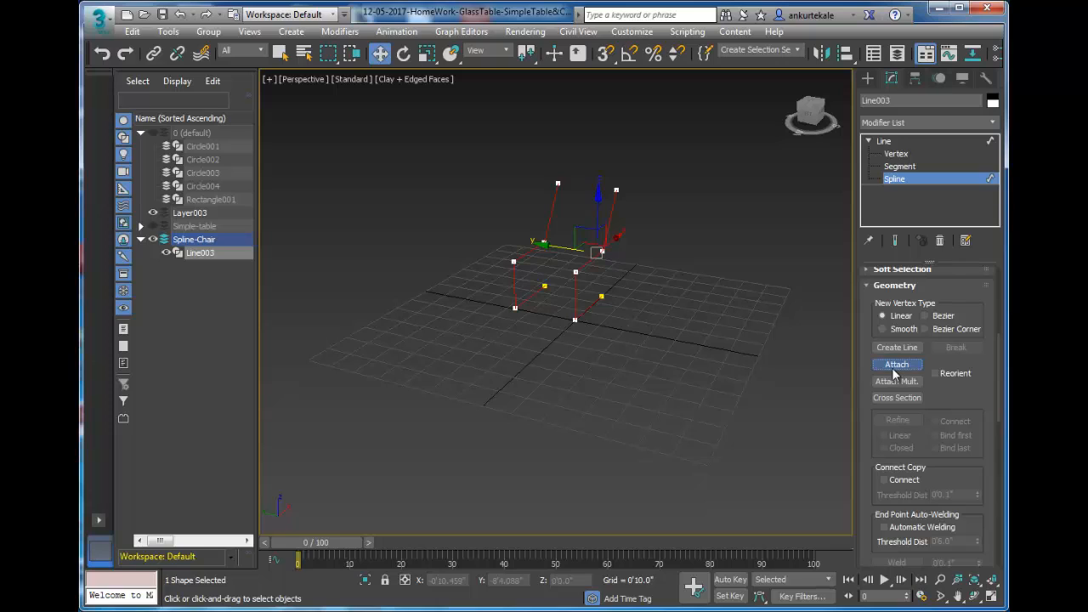
right_click(538, 343)
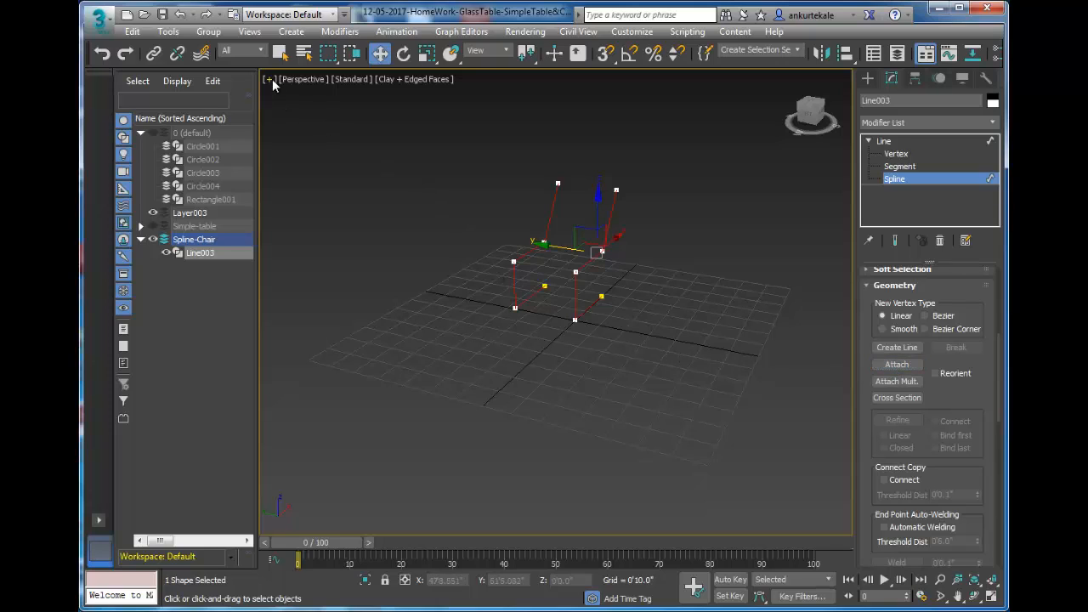
click(281, 56)
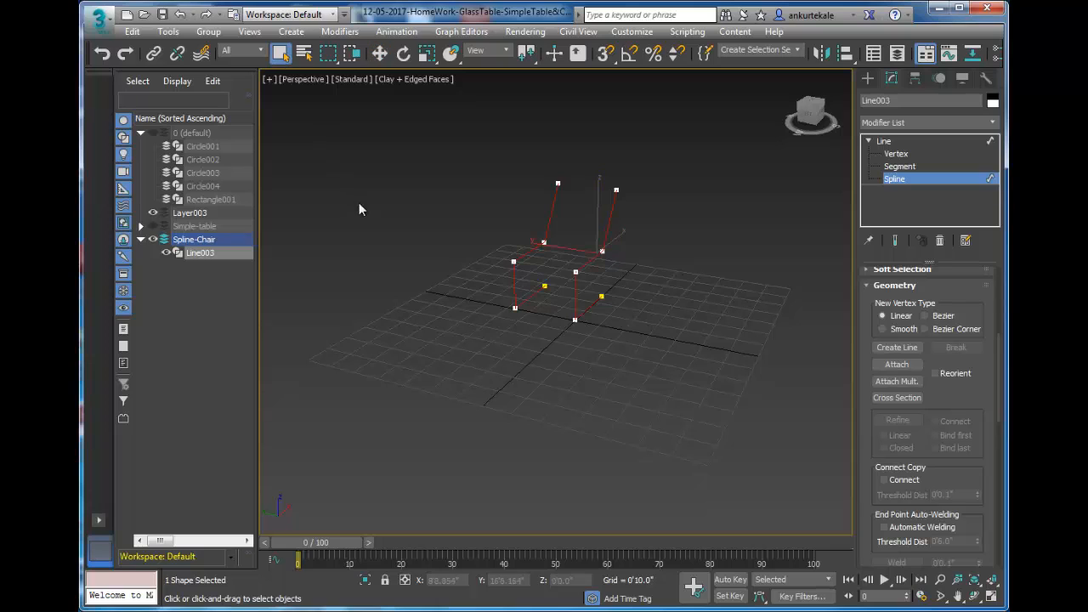
click(709, 379)
click(585, 264)
ctrl+click(522, 253)
click(895, 365)
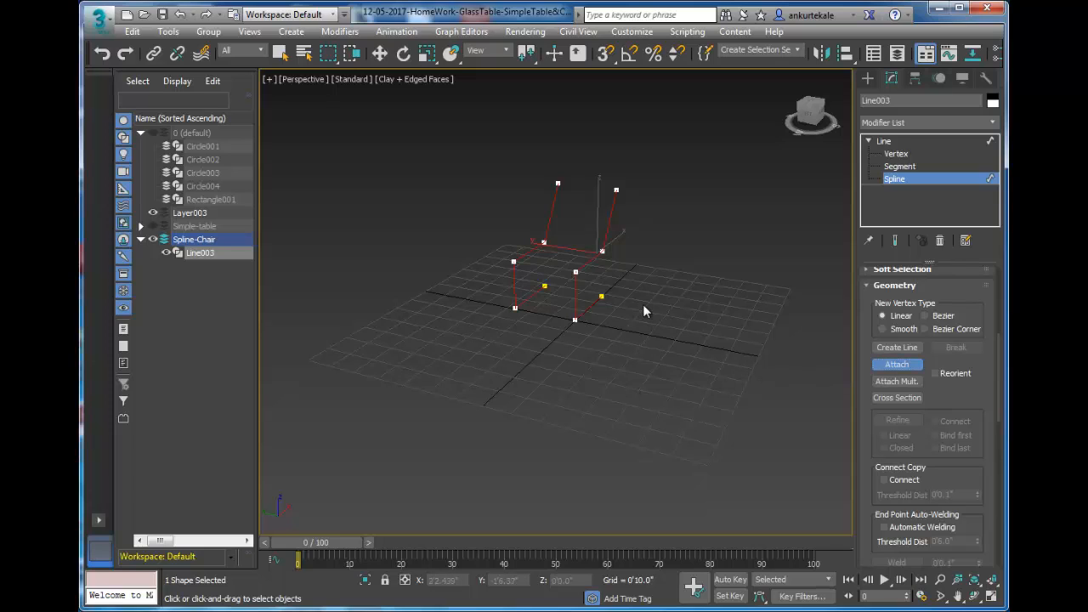
Move one chair side spline outward along the Y axis to widen the gap between both sides.
alt+middle_drag(539, 204, 456, 183)
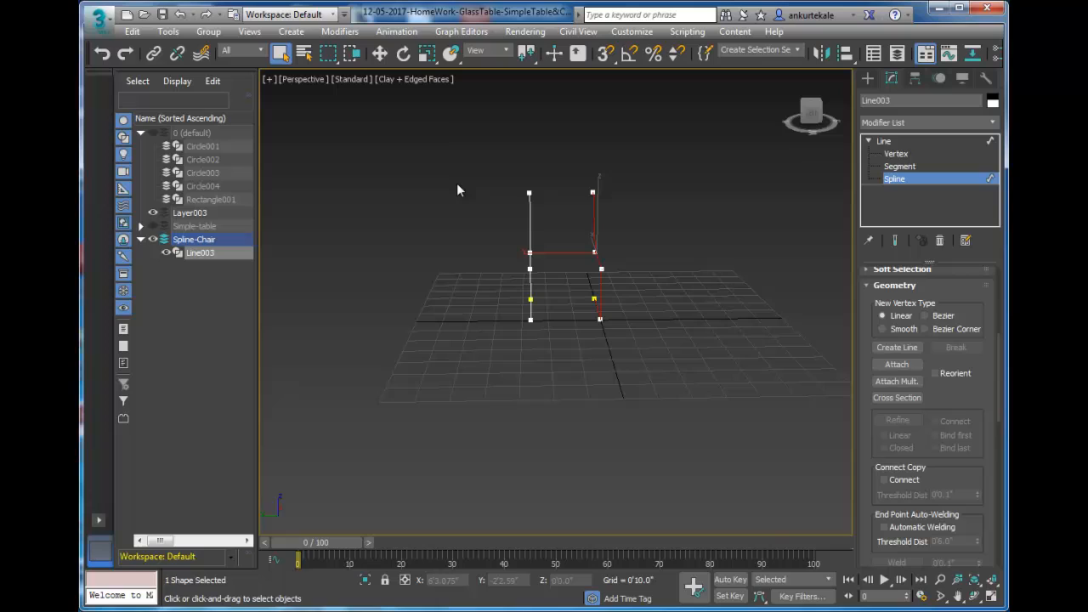
click(382, 54)
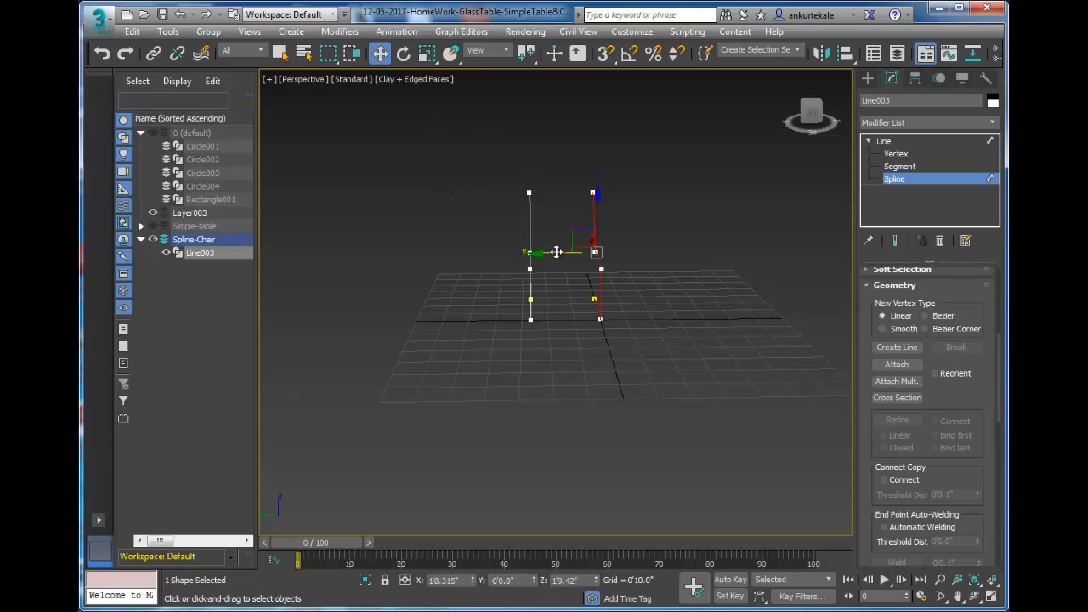
mouse_move(553, 250)
mouse_down()
mouse_move(599, 252)
mouse_move(553, 252)
mouse_move(570, 255)
mouse_up()
click(613, 370)
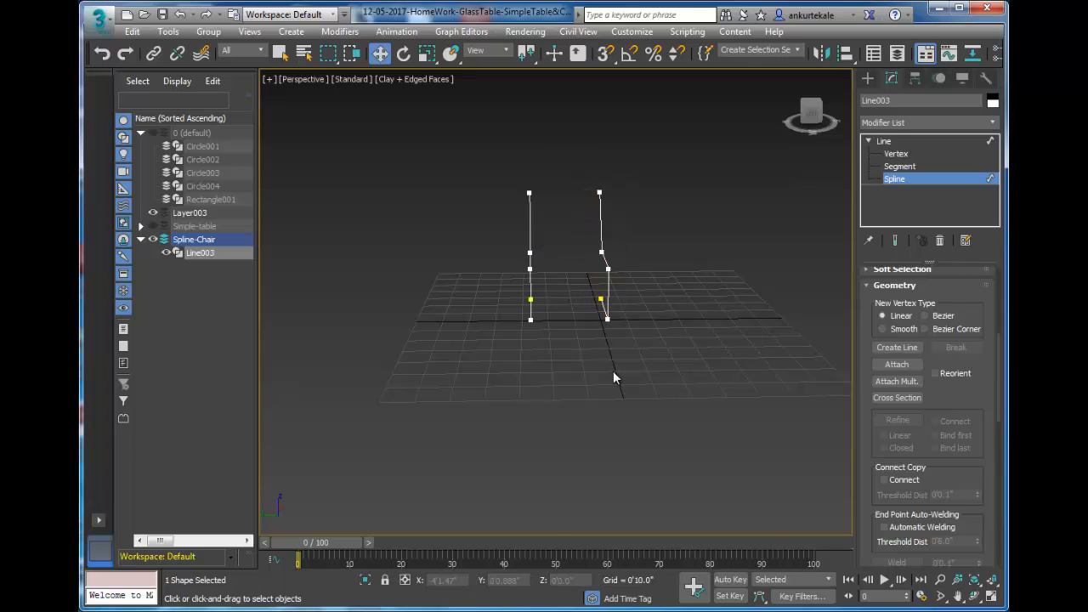
In the Right view, select both side splines and move them horizontally to center them on the grid origin.
key(alt+w)
right_click(489, 473)
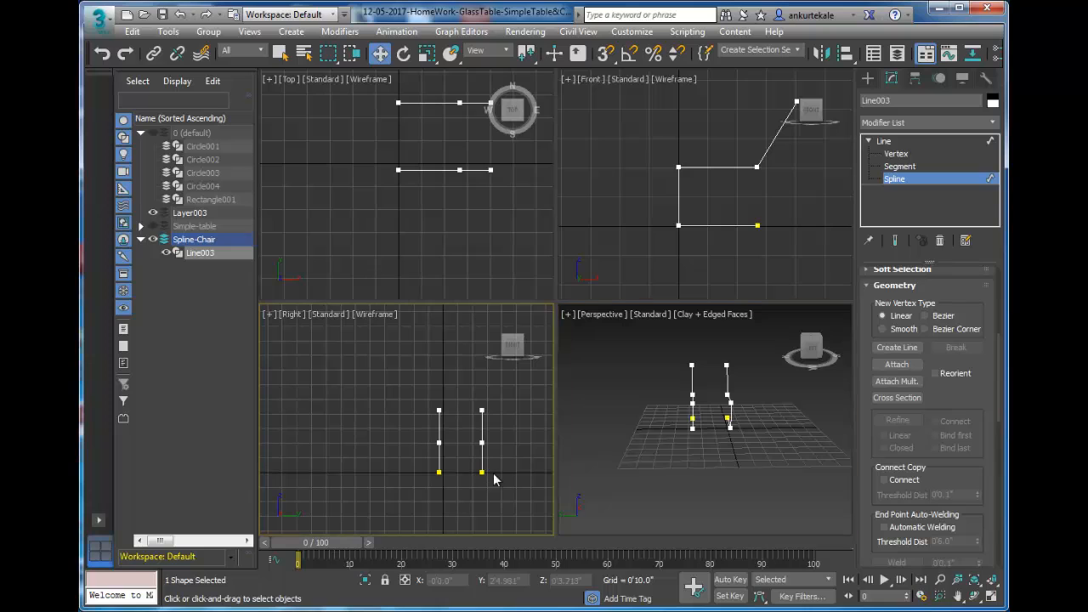
key(alt+w)
drag(535, 230, 763, 467)
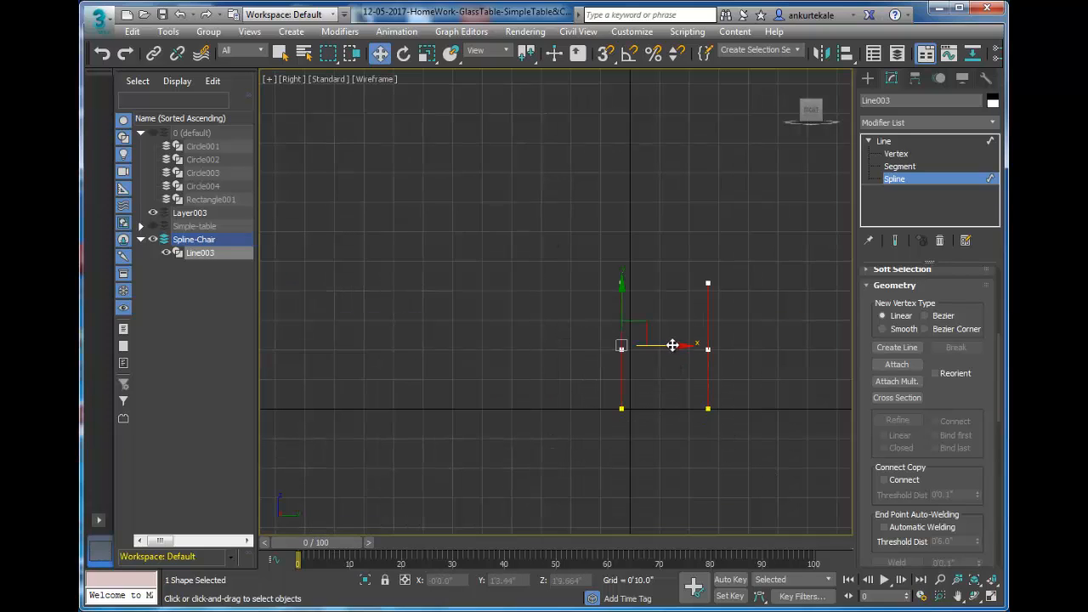
drag(672, 345, 639, 348)
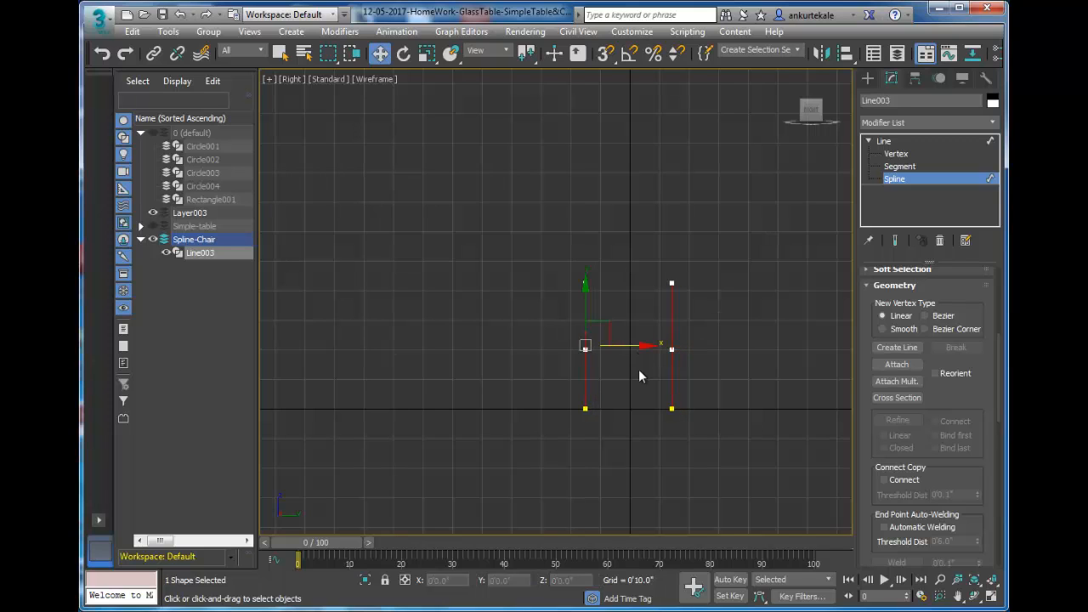
click(679, 481)
key(alt+w)
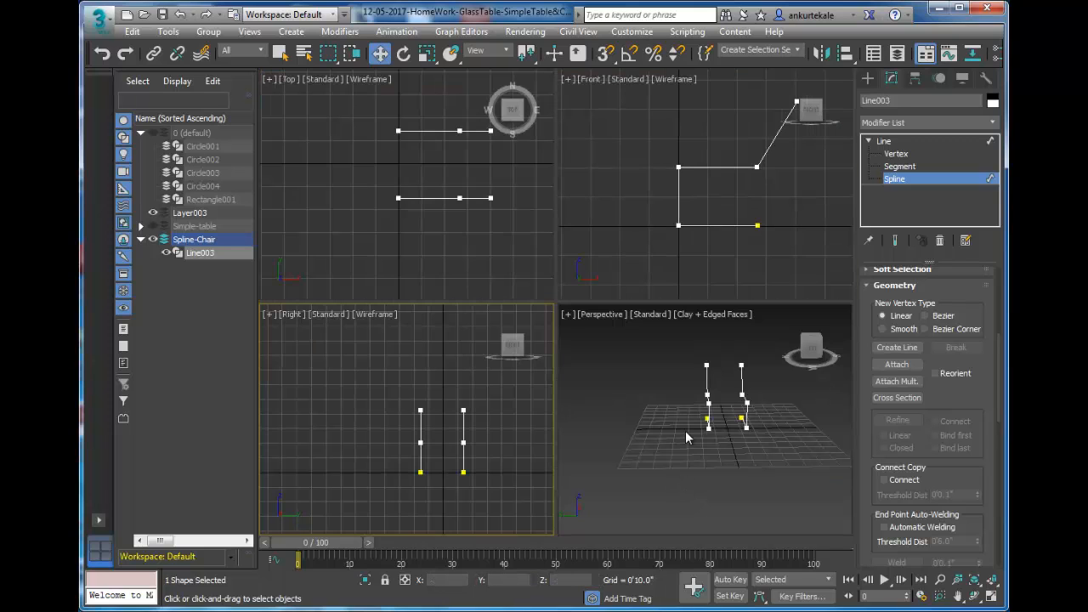
click(685, 430)
key(alt+w)
Select all vertices of both chair side splines and convert them to Bezier Corner.
alt+middle_drag(783, 408, 688, 419)
drag(510, 139, 697, 348)
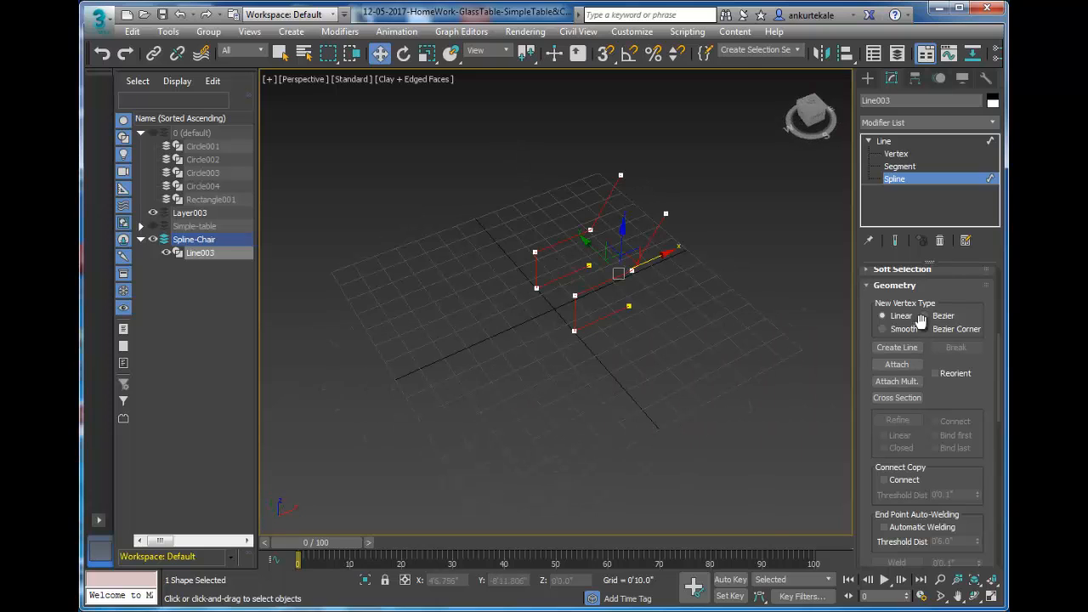
click(904, 154)
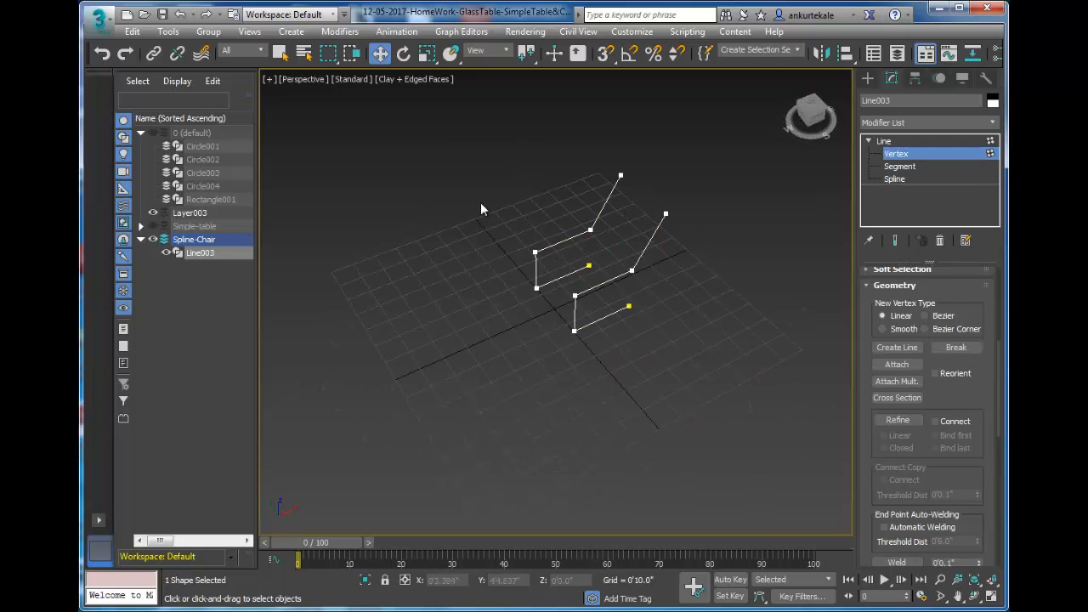
drag(755, 406, 755, 435)
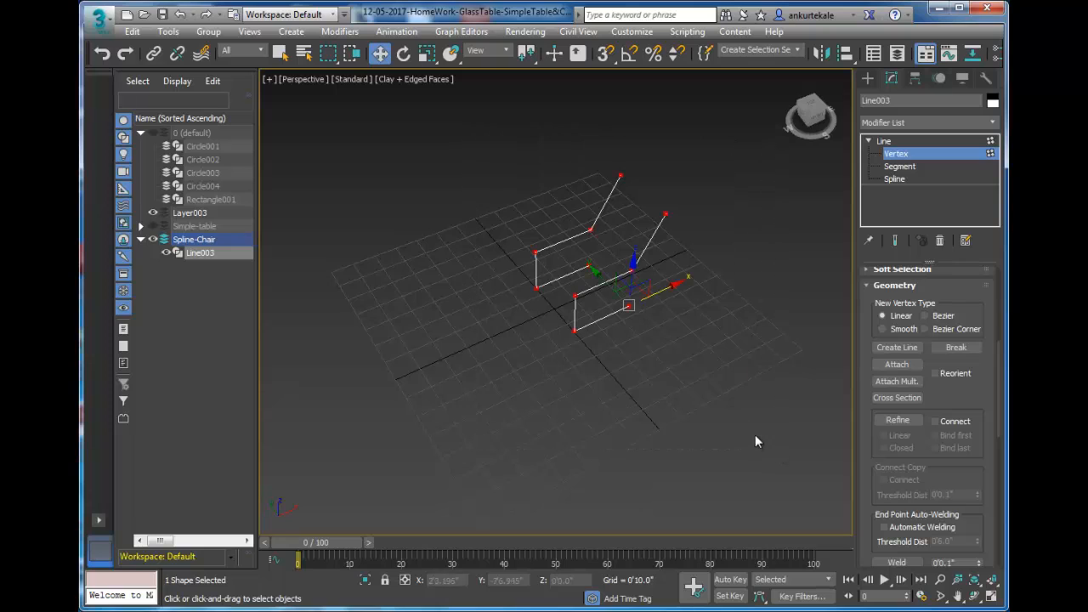
right_click(578, 289)
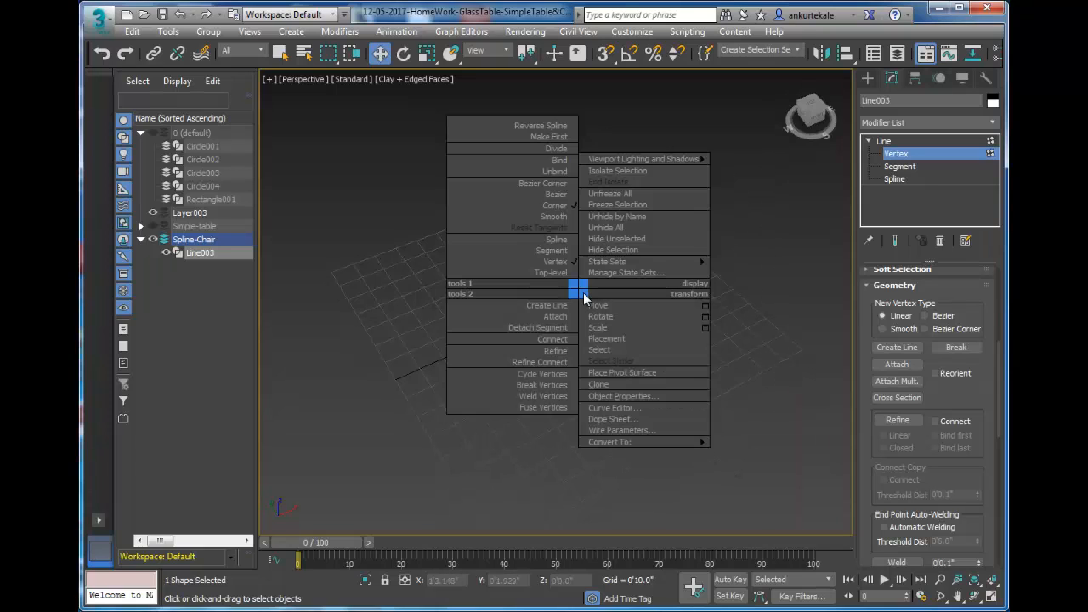
click(563, 184)
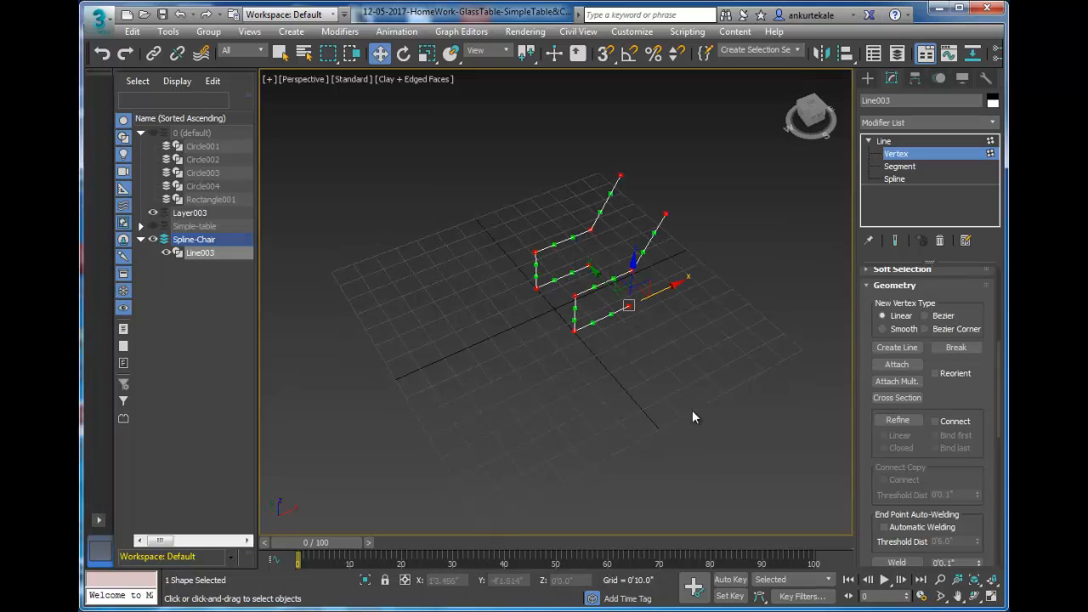
Fillet the selected corner vertices of both side splines to round the chair's bends.
alt+middle_drag(765, 435, 693, 348)
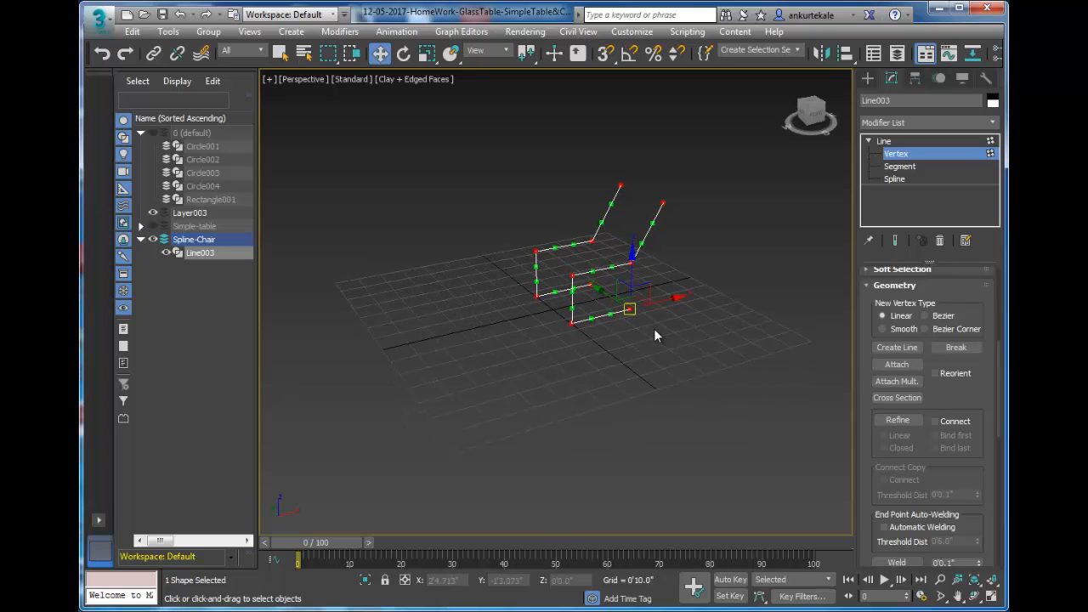
drag(996, 347, 998, 401)
drag(999, 417, 999, 418)
click(876, 409)
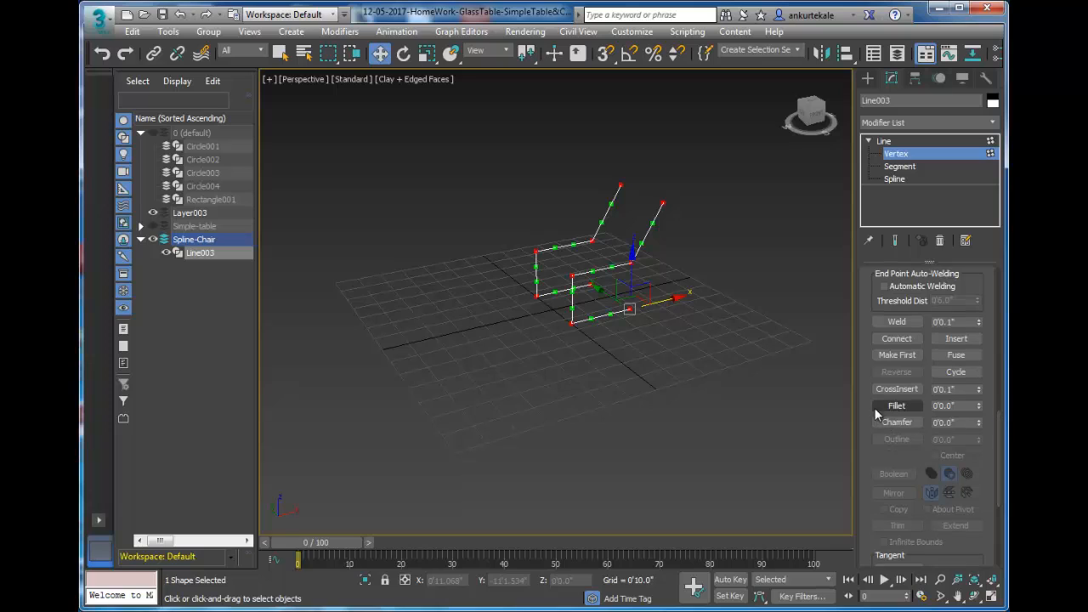
drag(629, 307, 617, 297)
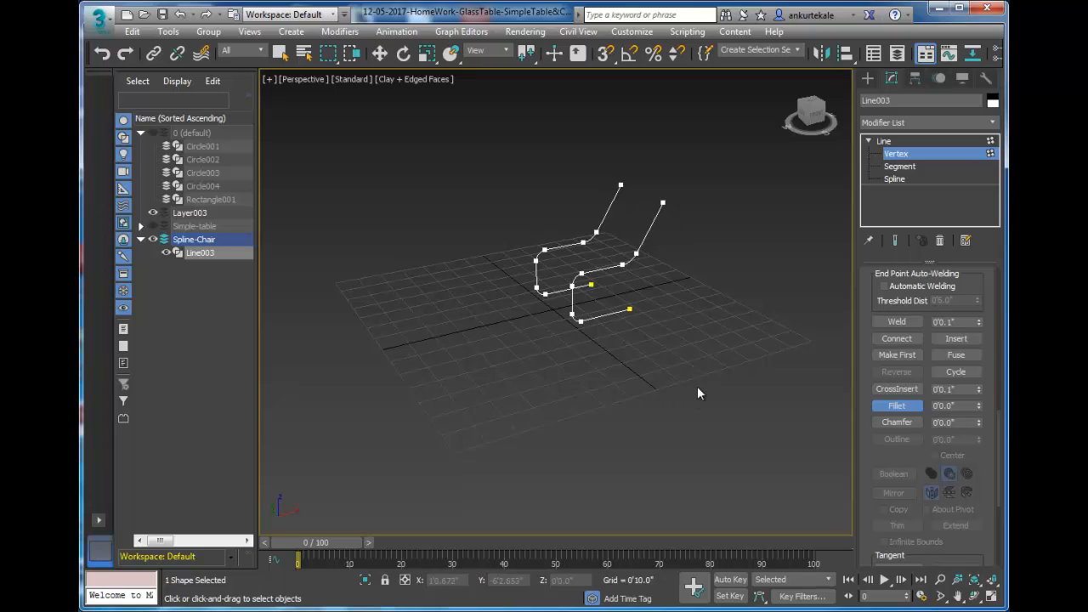
key(w)
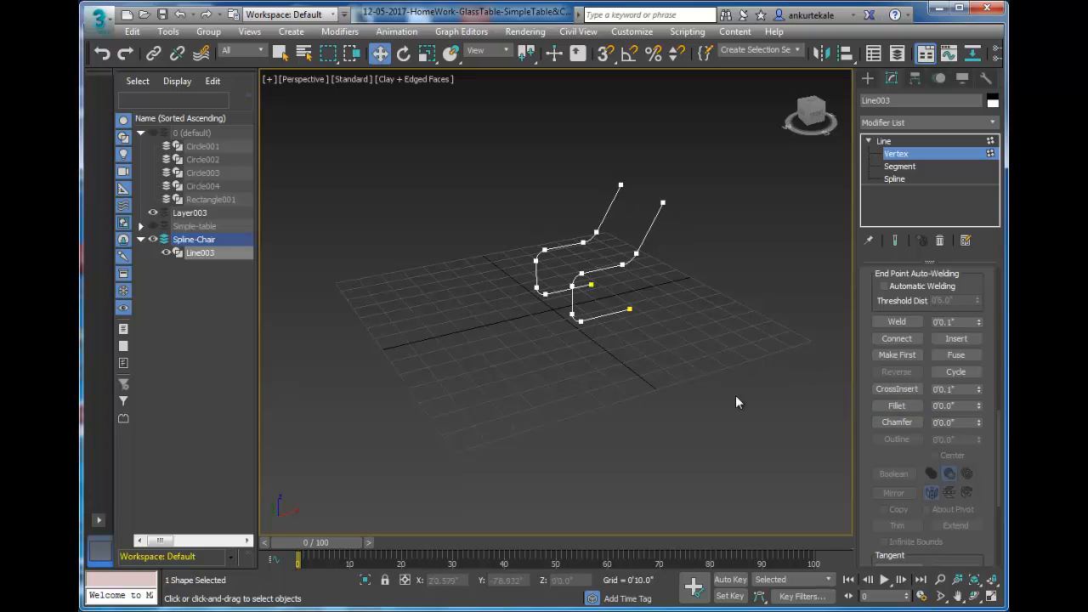
Examine the filleted side profiles and the open end vertices of their bases, along with the vertex editing options.
scroll(681, 383, down, 4)
scroll(681, 383, up, 6)
middle_drag(684, 345, 680, 437)
alt+middle_drag(680, 438, 639, 476)
alt+middle_drag(644, 372, 652, 422)
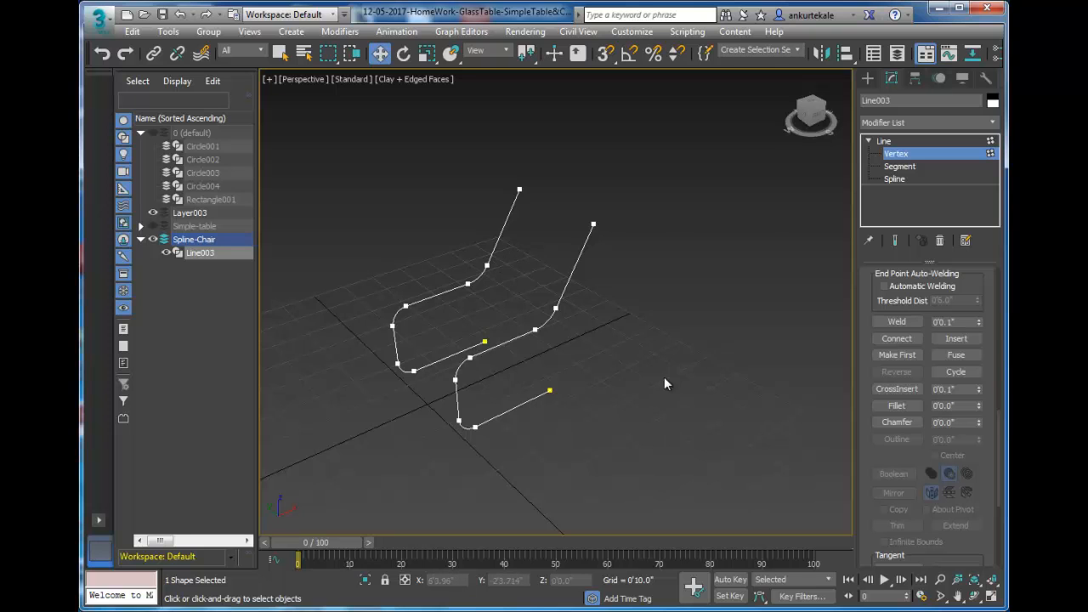
alt+middle_drag(664, 384, 621, 321)
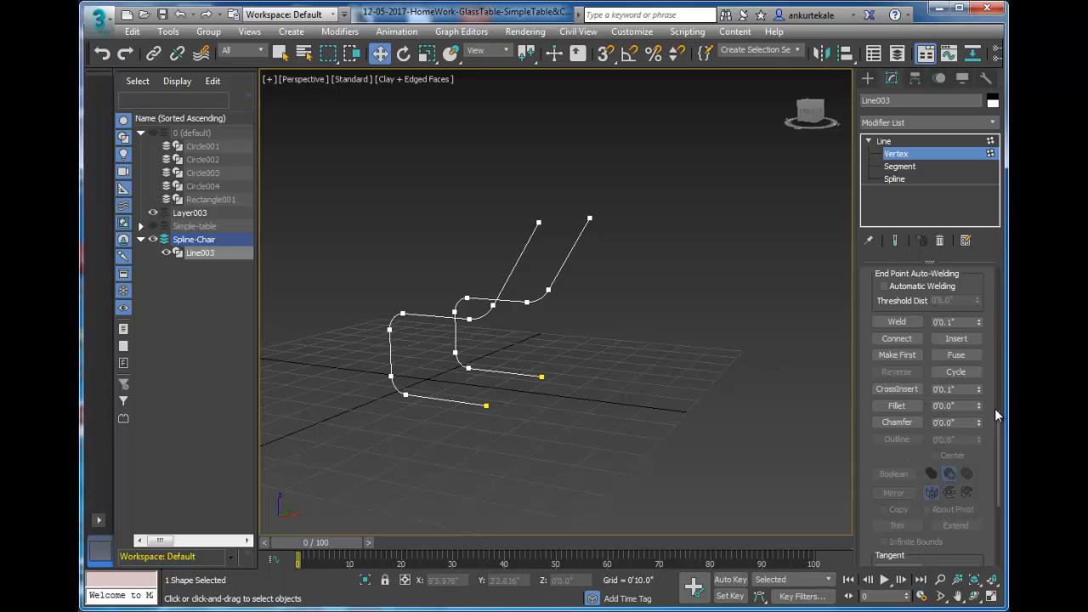
drag(1001, 443, 1006, 518)
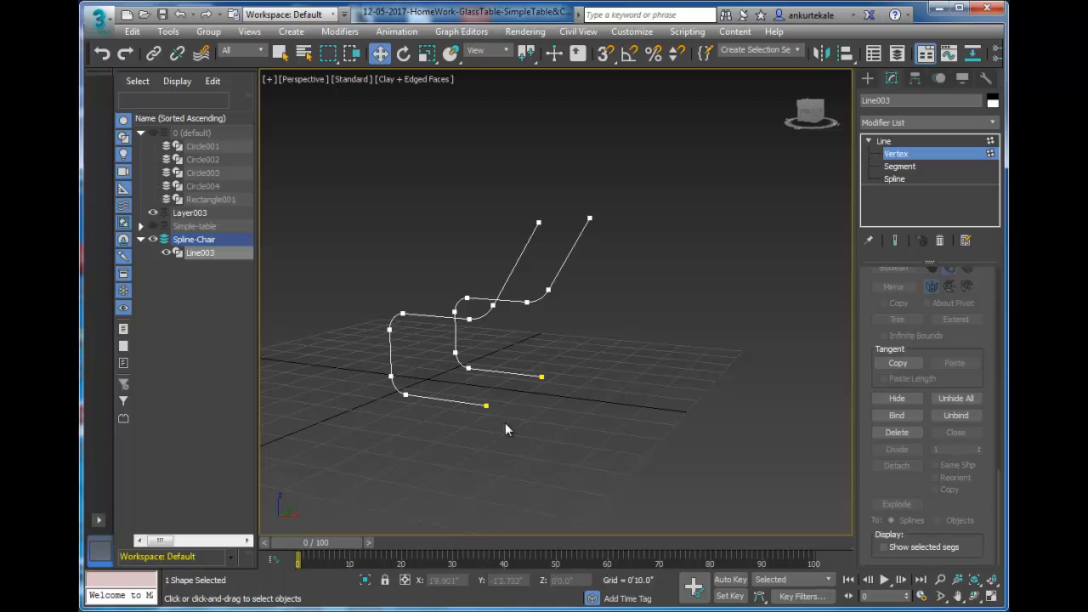
click(487, 405)
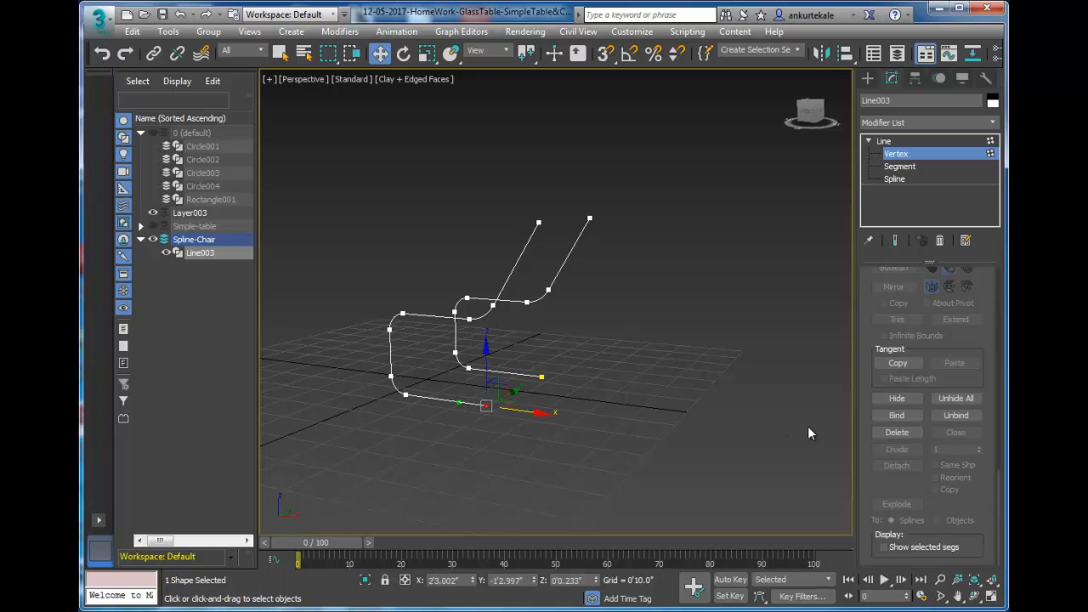
At spline level, activate Create Line and turn on 3D snapping to vertices.
click(893, 178)
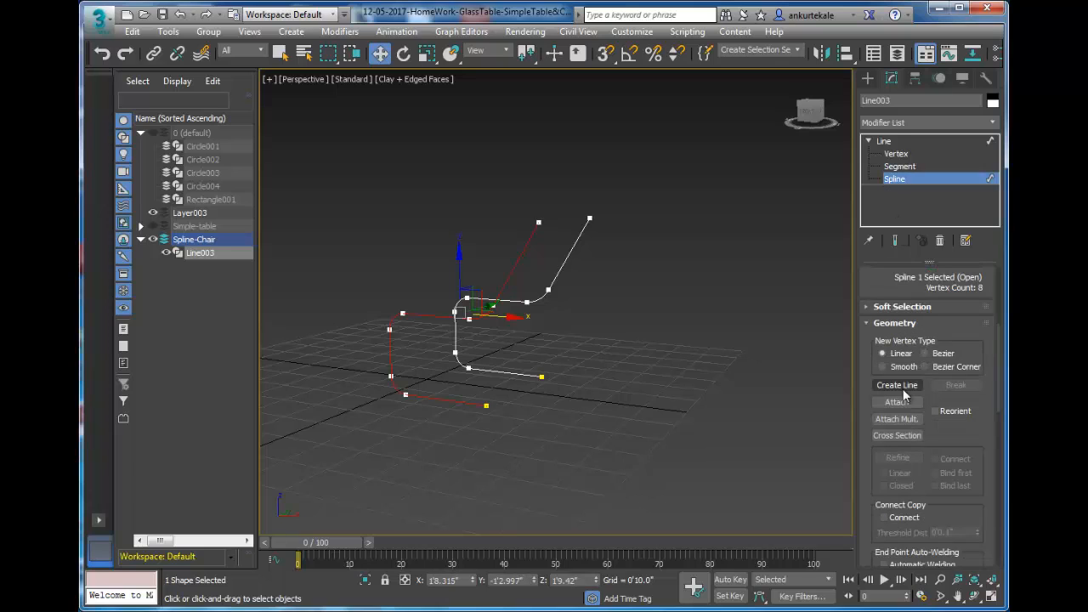
click(900, 387)
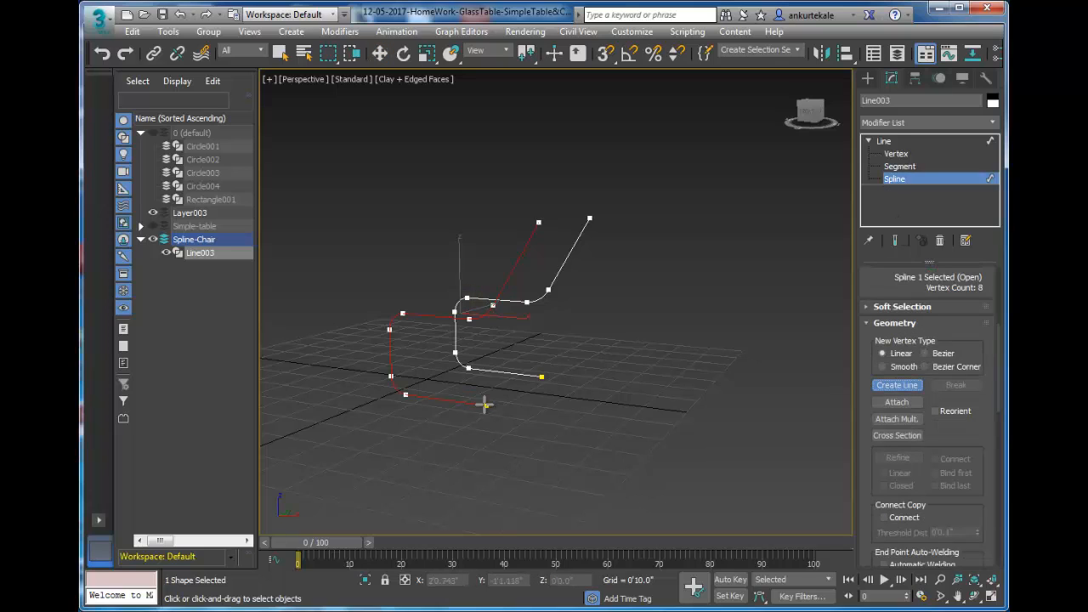
click(485, 406)
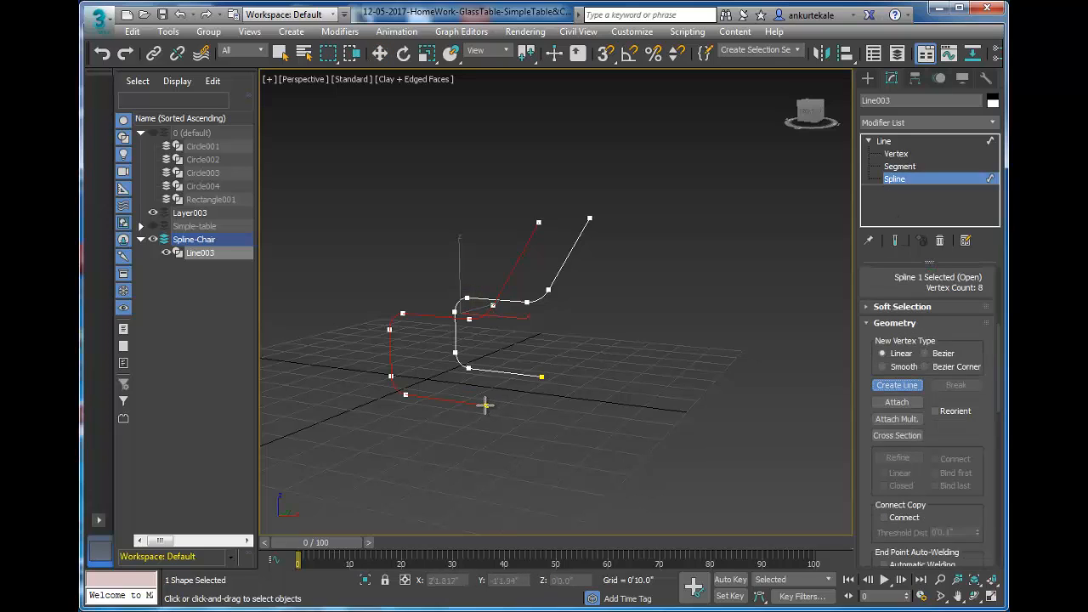
click(606, 58)
middle_drag(575, 422, 611, 365)
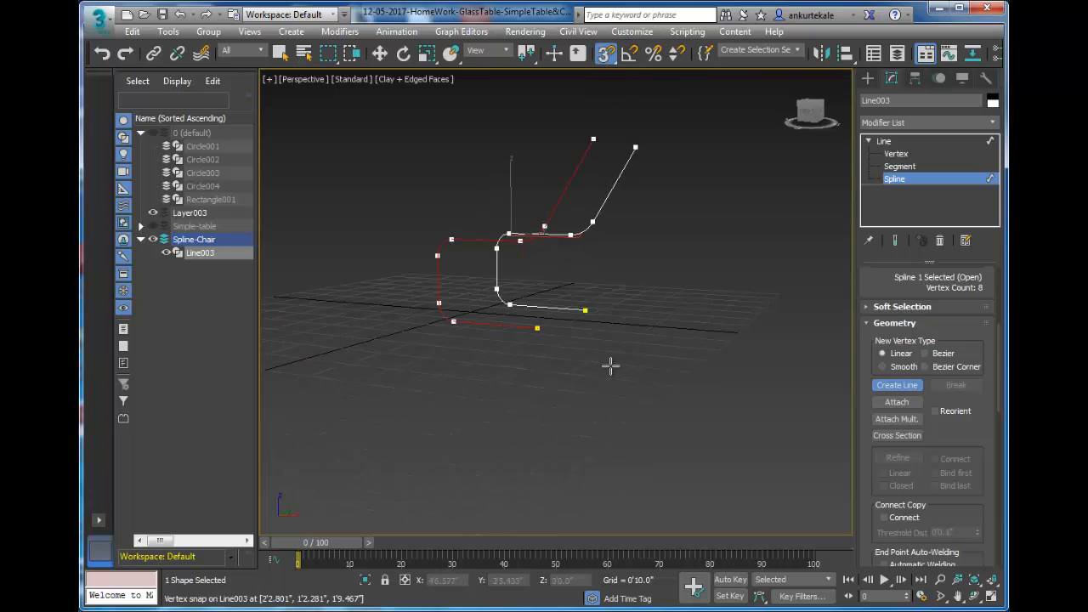
scroll(611, 365, up, 4)
scroll(548, 291, down, 5)
alt+middle_drag(675, 493, 638, 436)
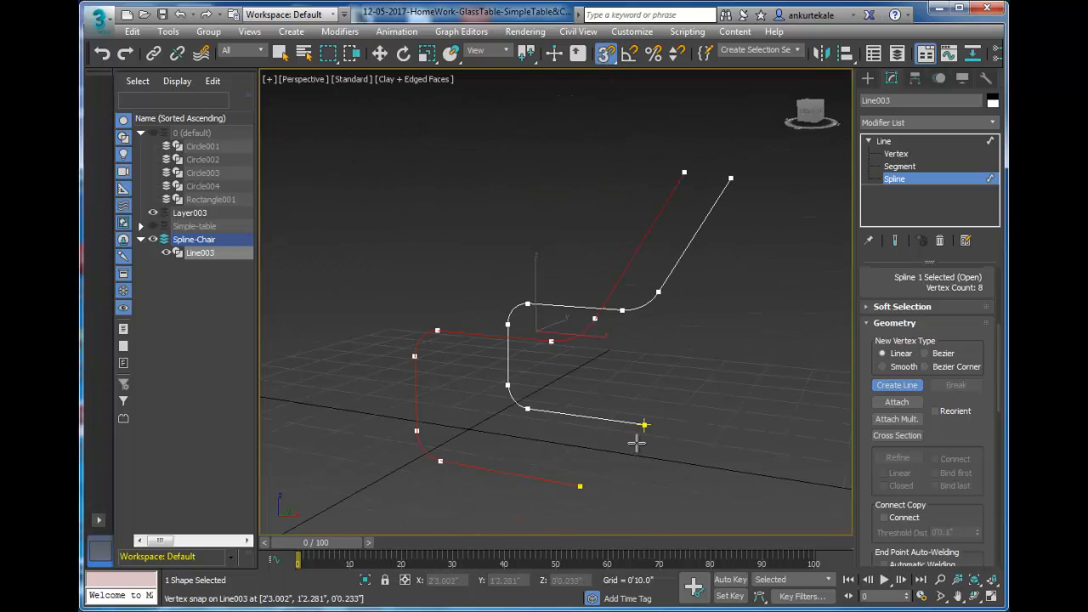
Try to draw a snapped connecting line between the open base end vertices of the two side splines.
click(580, 486)
scroll(644, 424, up, 5)
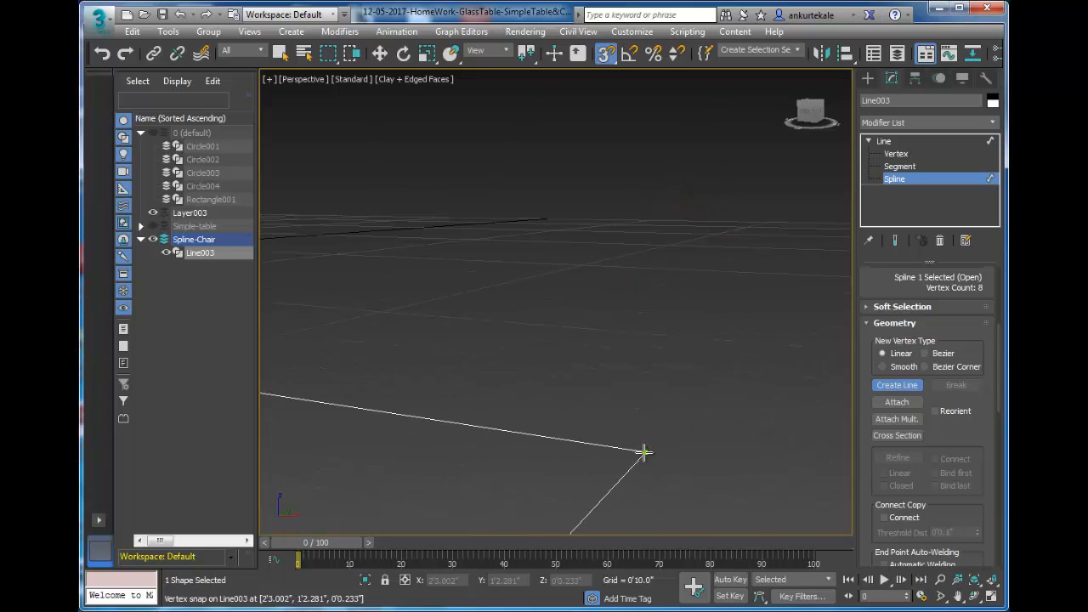
click(645, 452)
click(672, 401)
scroll(672, 401, down, 5)
middle_drag(703, 420, 659, 371)
right_click(700, 392)
scroll(659, 417, up, 5)
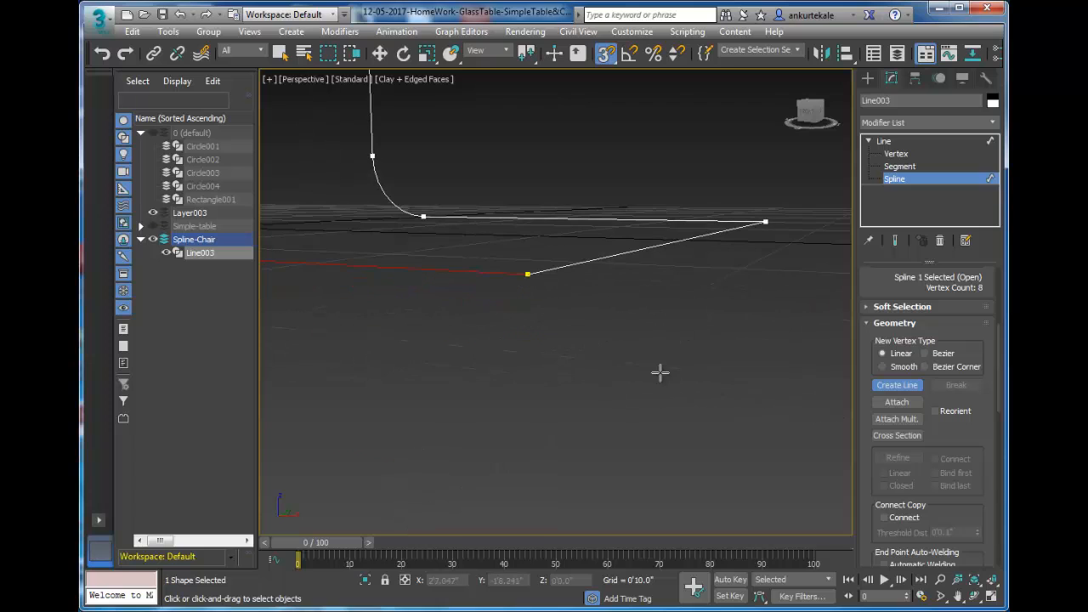
scroll(592, 360, up, 2)
mouse_move(587, 280)
middle_down()
mouse_move(605, 382)
mouse_move(600, 430)
mouse_move(600, 382)
mouse_move(604, 408)
middle_up()
scroll(606, 383, down, 5)
right_click(643, 376)
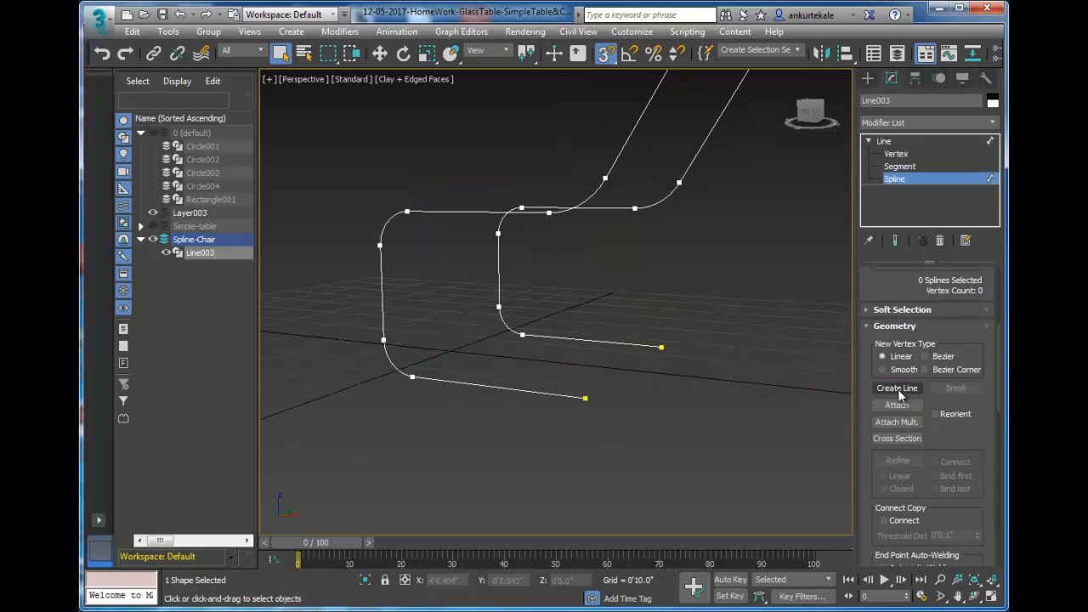
Join both side splines with Create Line, snapping a straight crossbar between their open base end vertices.
click(585, 397)
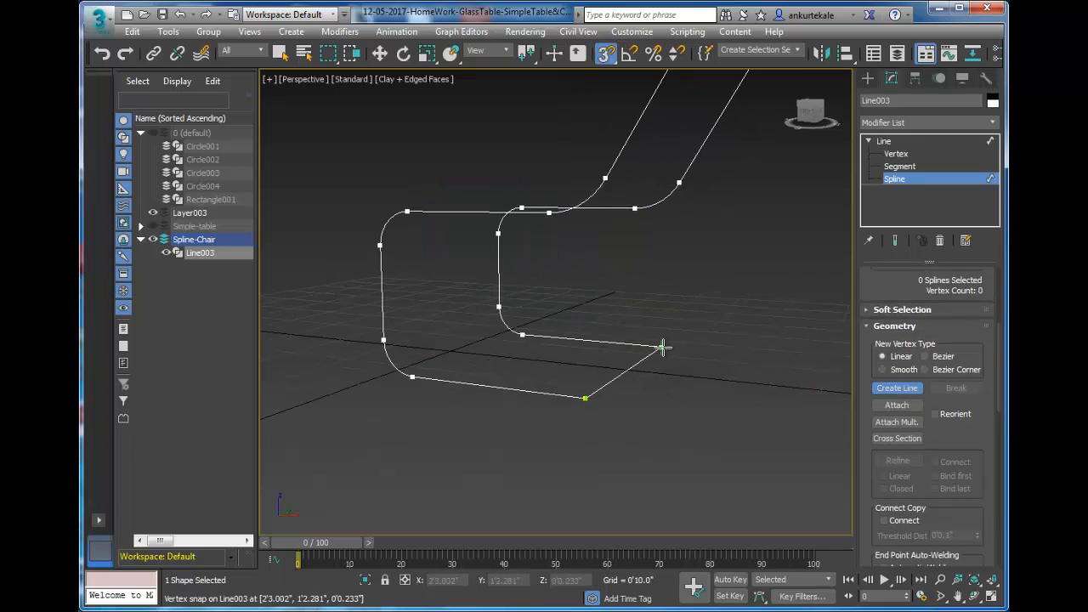
click(661, 347)
Leave Create Line, switch to the Select Object tool and reselect the joined chair line as a whole object.
click(898, 155)
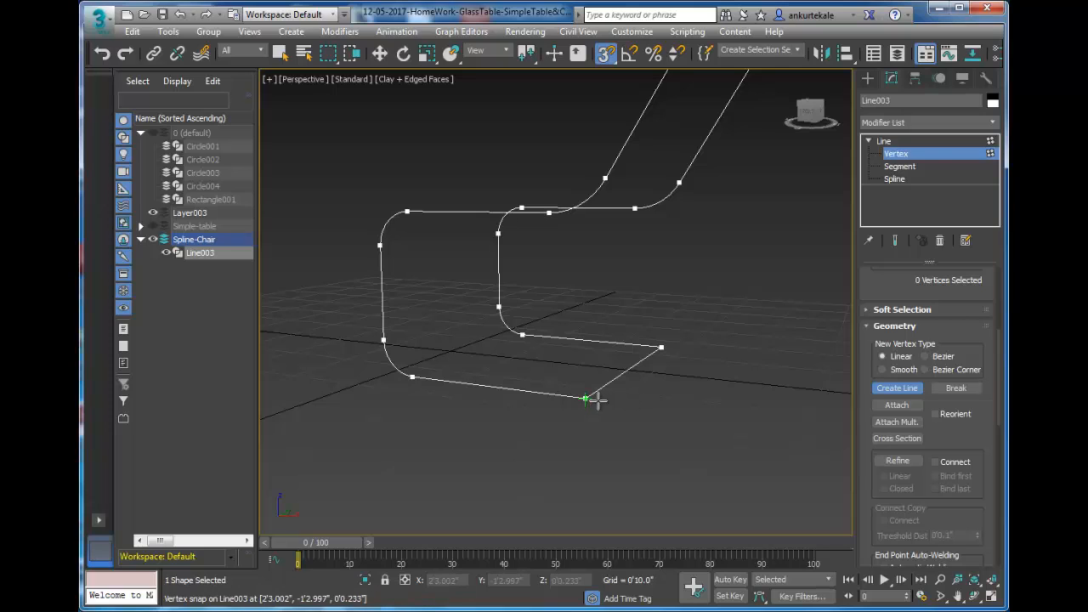
click(566, 373)
right_click(600, 398)
click(897, 154)
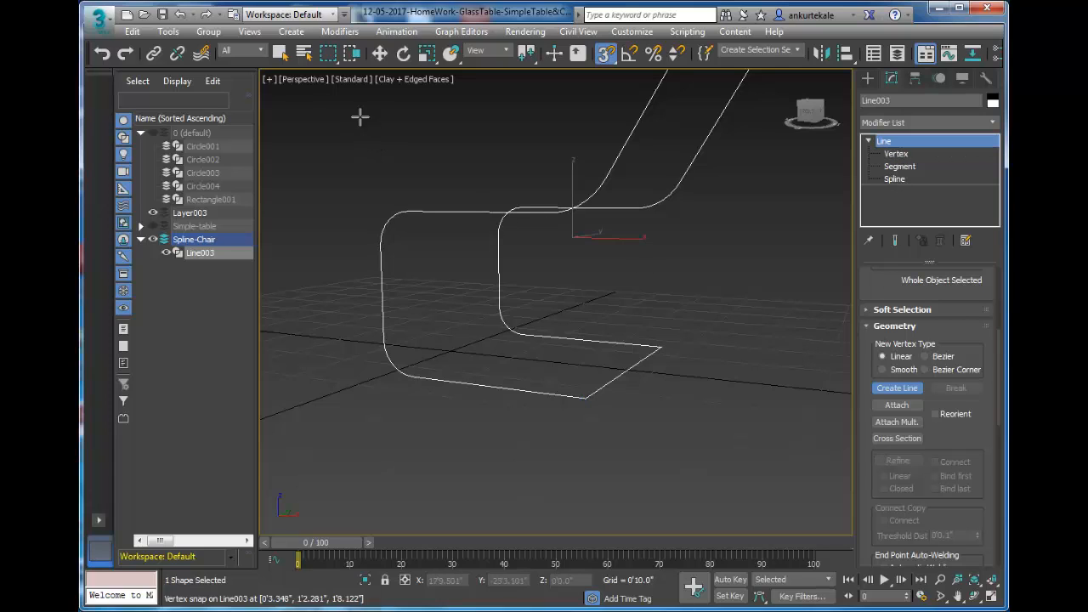
click(281, 53)
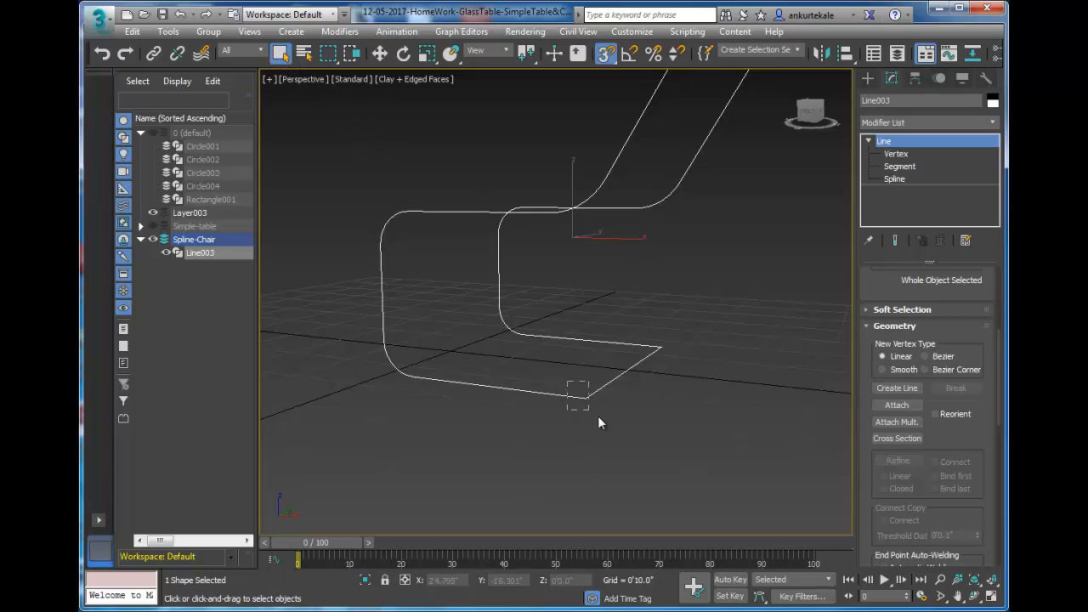
drag(613, 419, 614, 419)
click(580, 402)
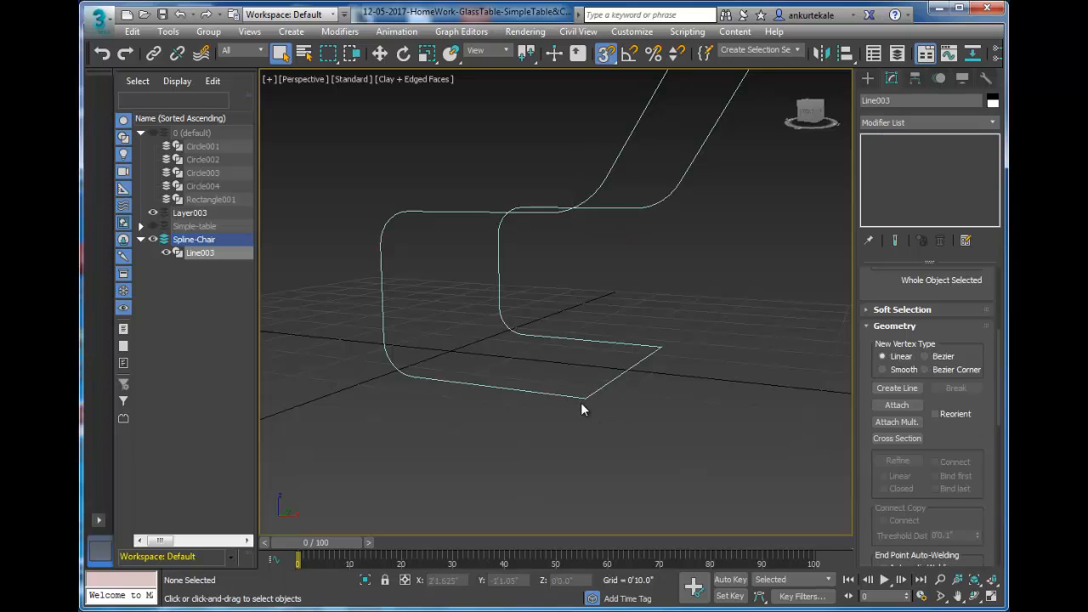
click(592, 391)
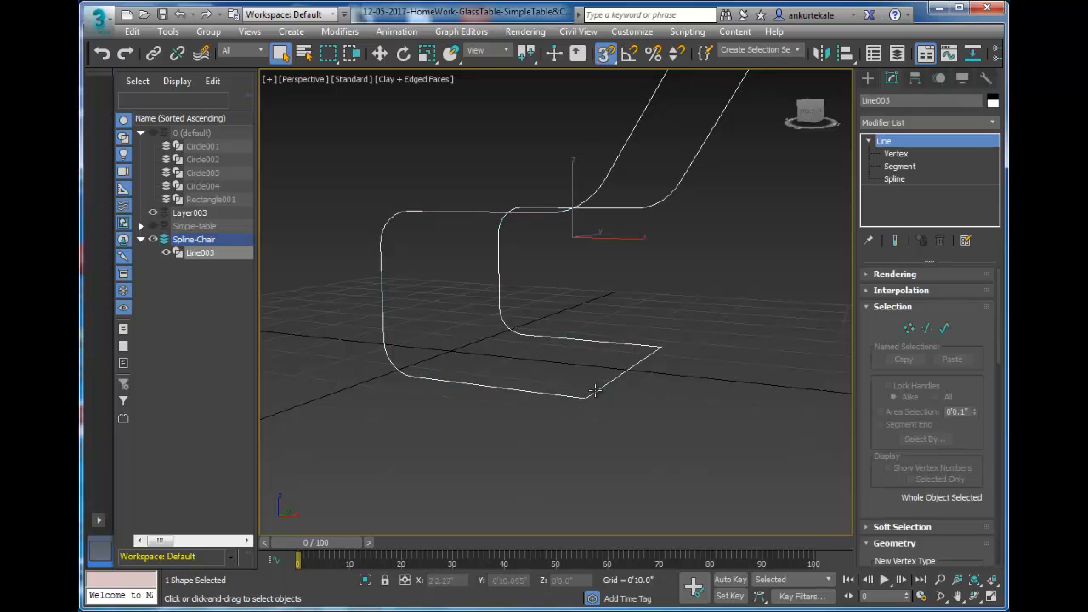
drag(609, 426, 606, 413)
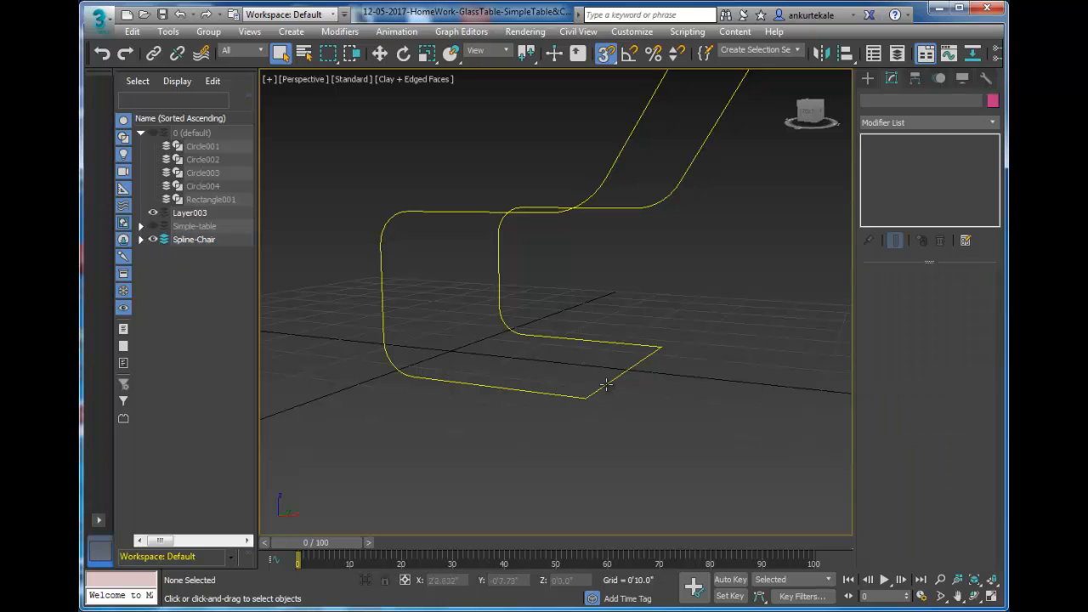
click(599, 388)
At vertex level, select the two overlapping vertices at the near end of the base crossbar and weld them.
scroll(632, 393, up, 5)
scroll(632, 392, down, 5)
scroll(632, 393, up, 5)
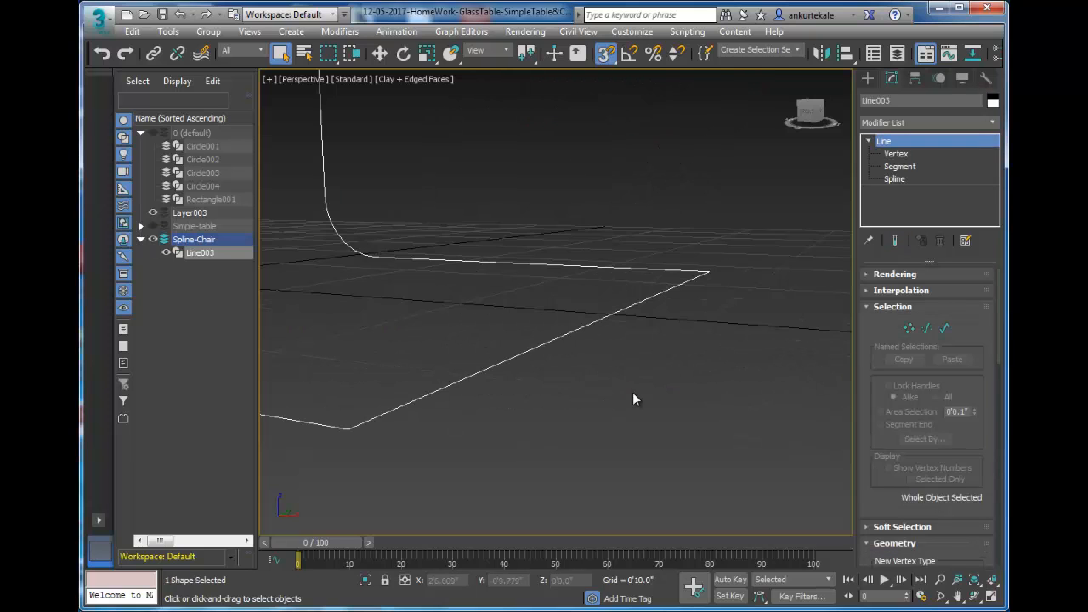
middle_drag(497, 393, 561, 369)
scroll(498, 381, up, 5)
scroll(561, 351, down, 5)
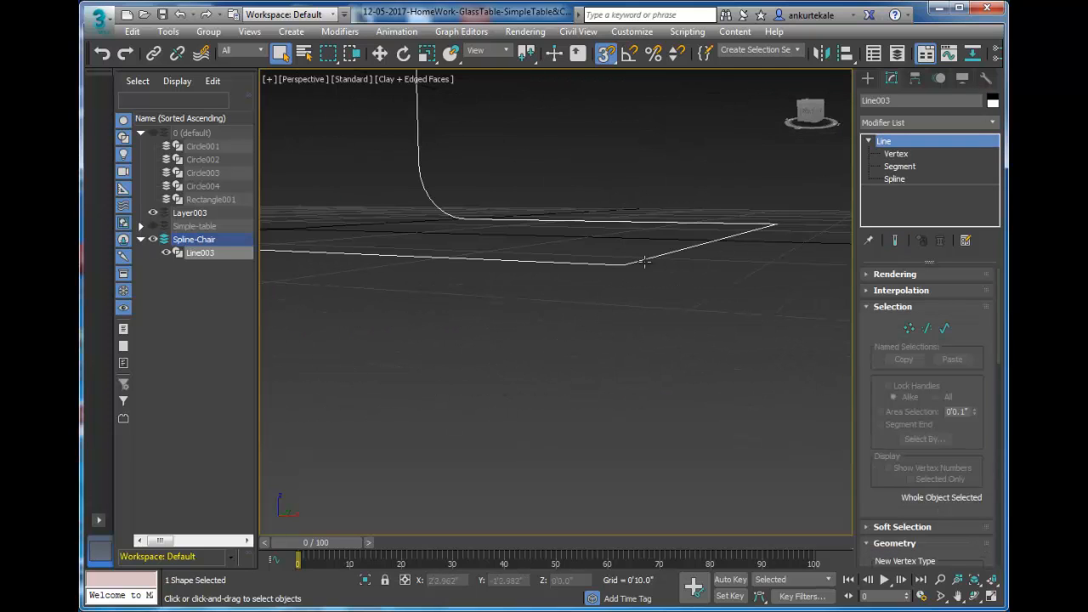
scroll(648, 318, up, 5)
scroll(598, 360, down, 4)
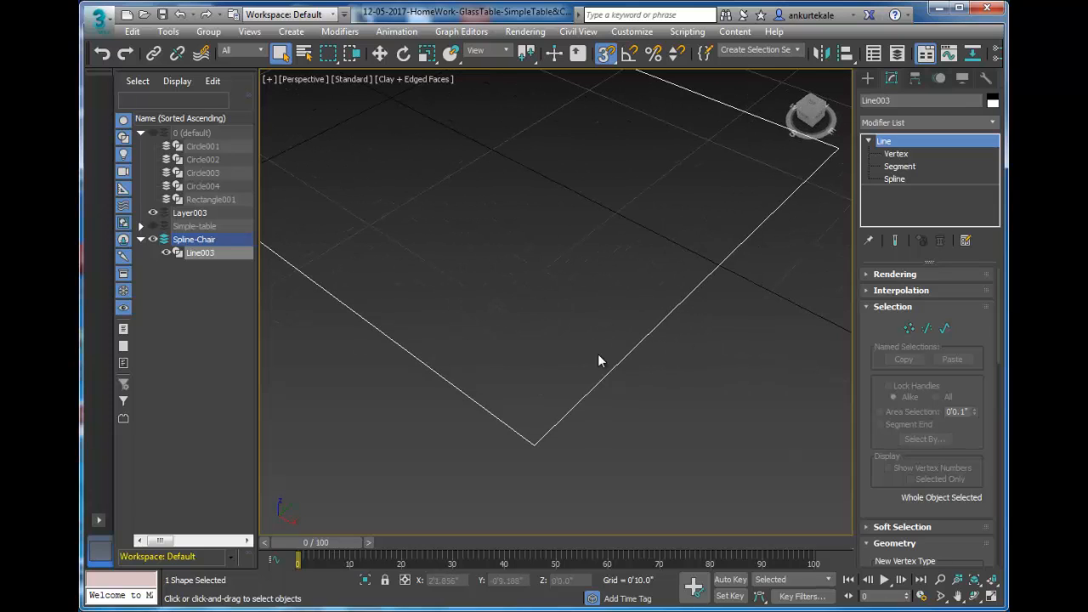
click(897, 154)
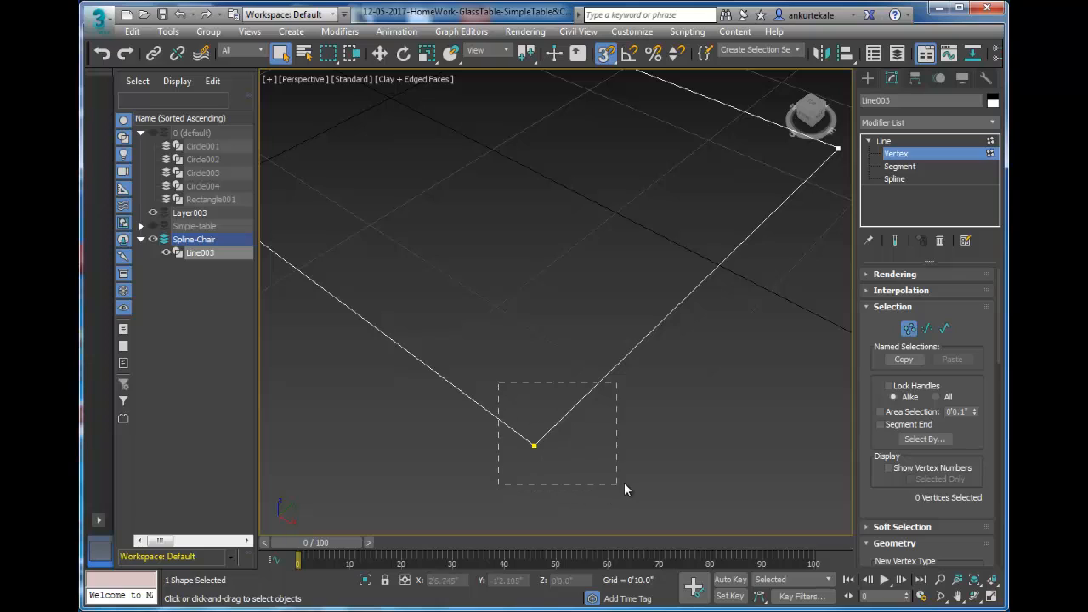
drag(624, 484, 624, 482)
scroll(632, 472, down, 3)
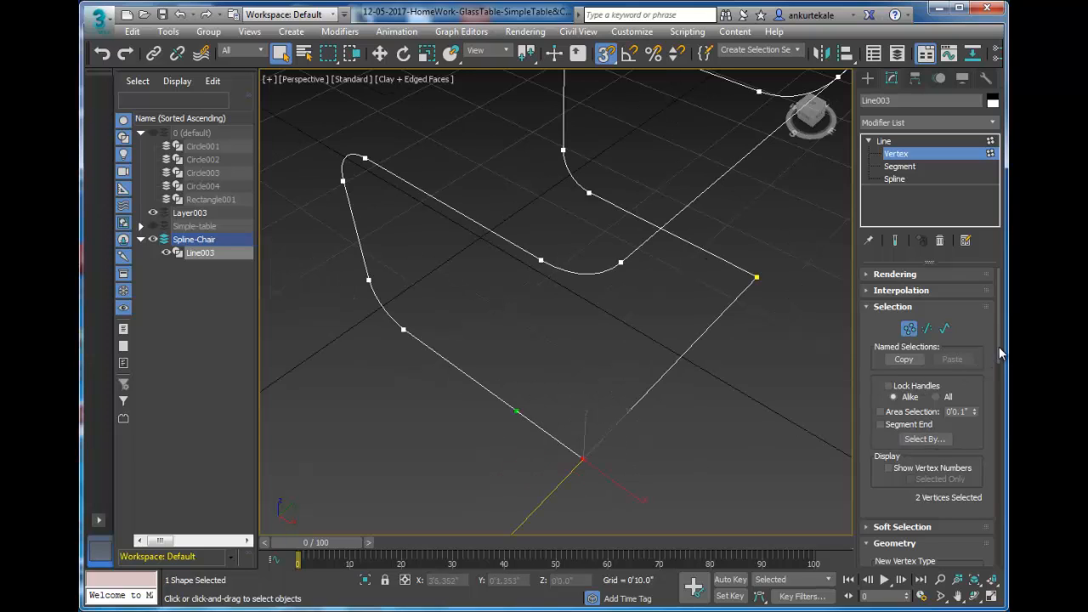
drag(999, 353, 1008, 453)
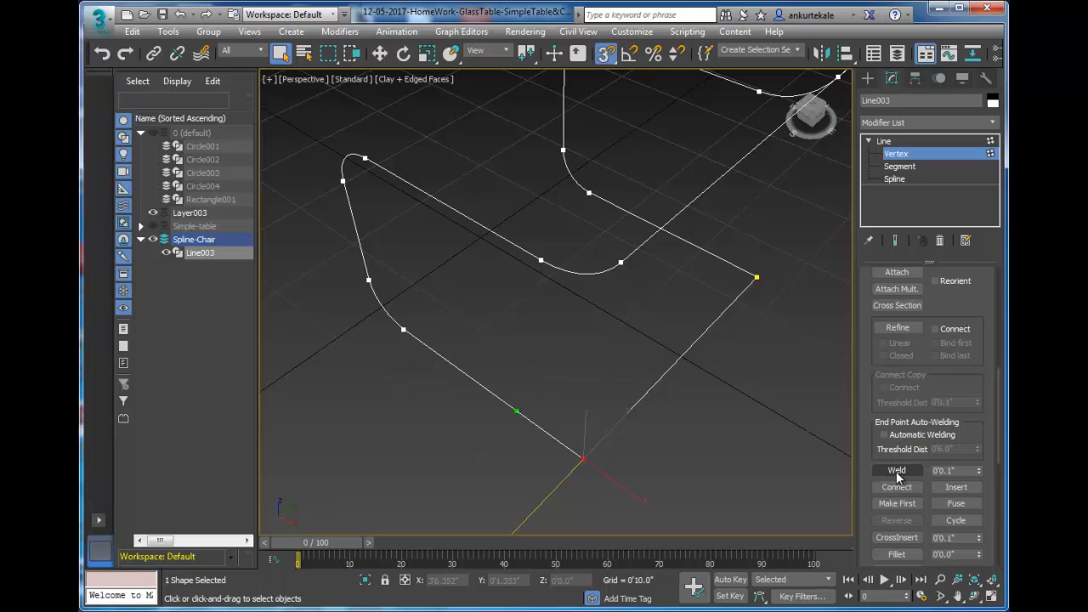
click(896, 470)
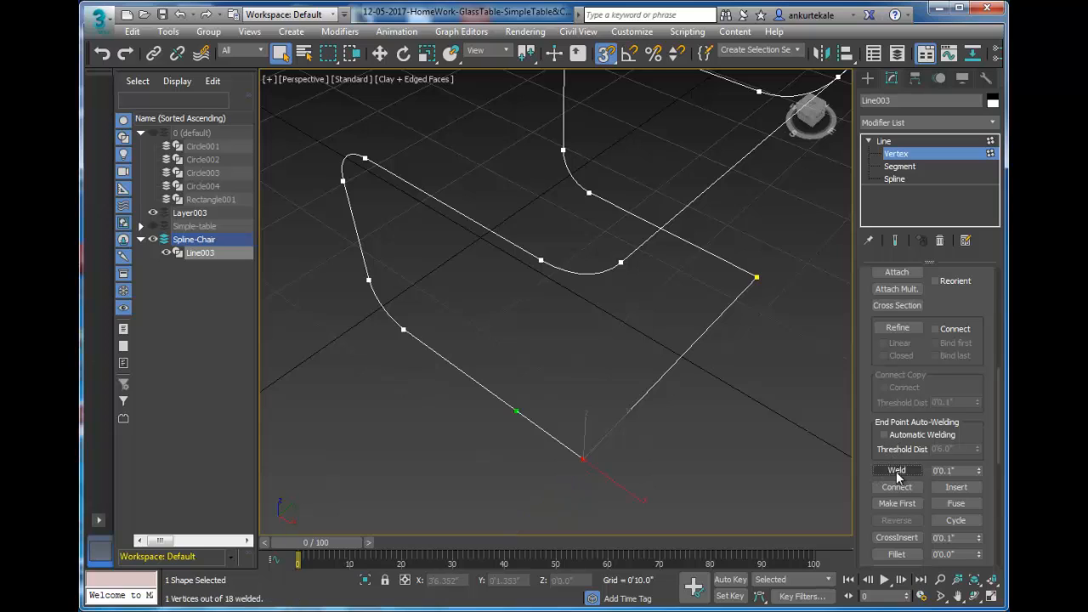
Weld the overlapping vertices at the far end of the base crossbar, repeating the weld as a check.
click(719, 421)
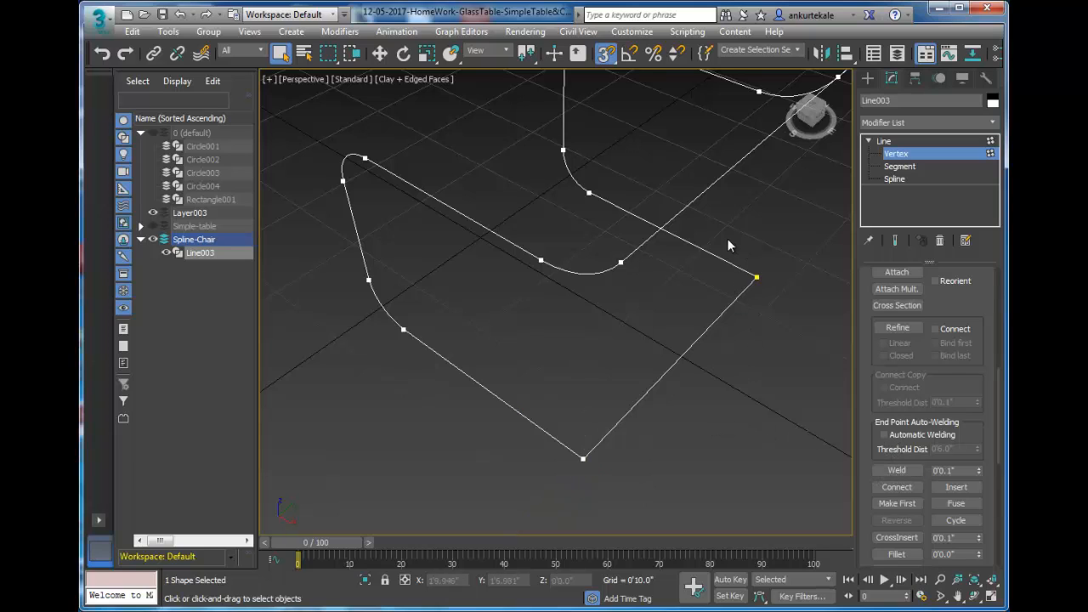
drag(728, 246, 792, 338)
click(896, 470)
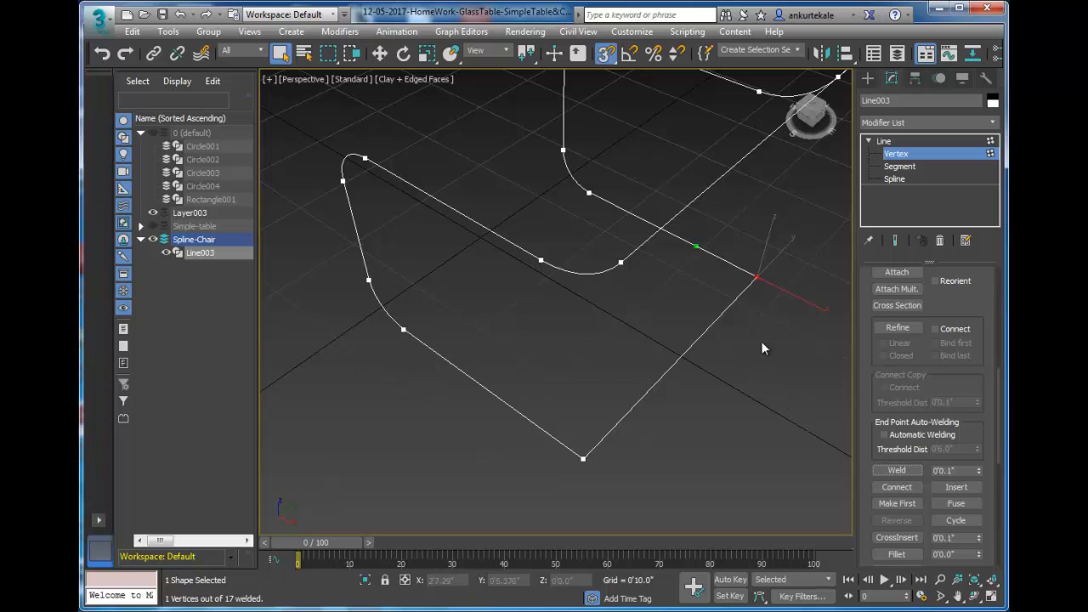
click(775, 311)
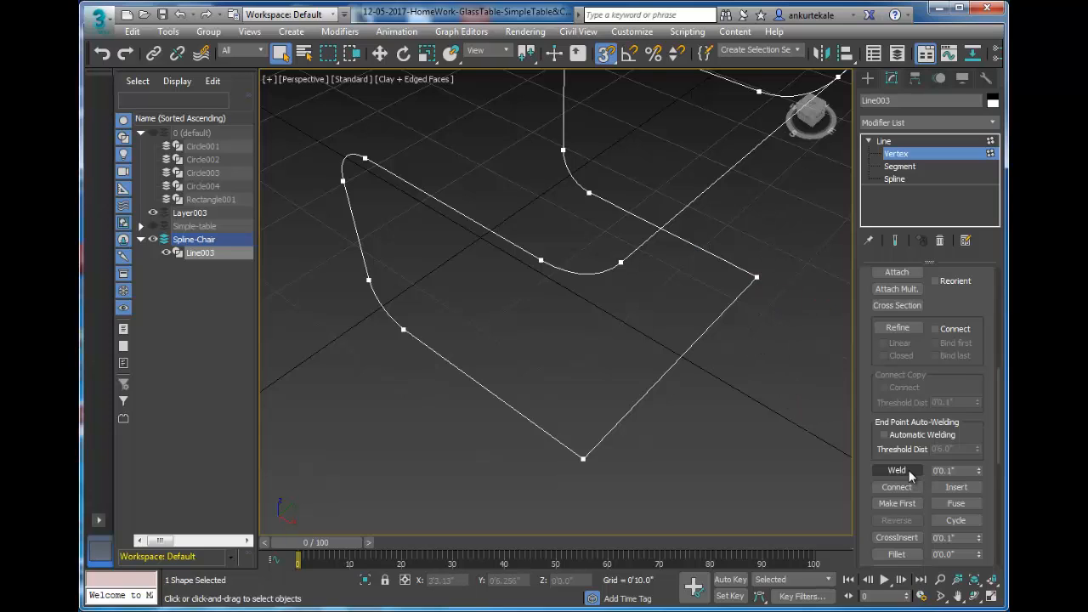
drag(784, 329, 784, 323)
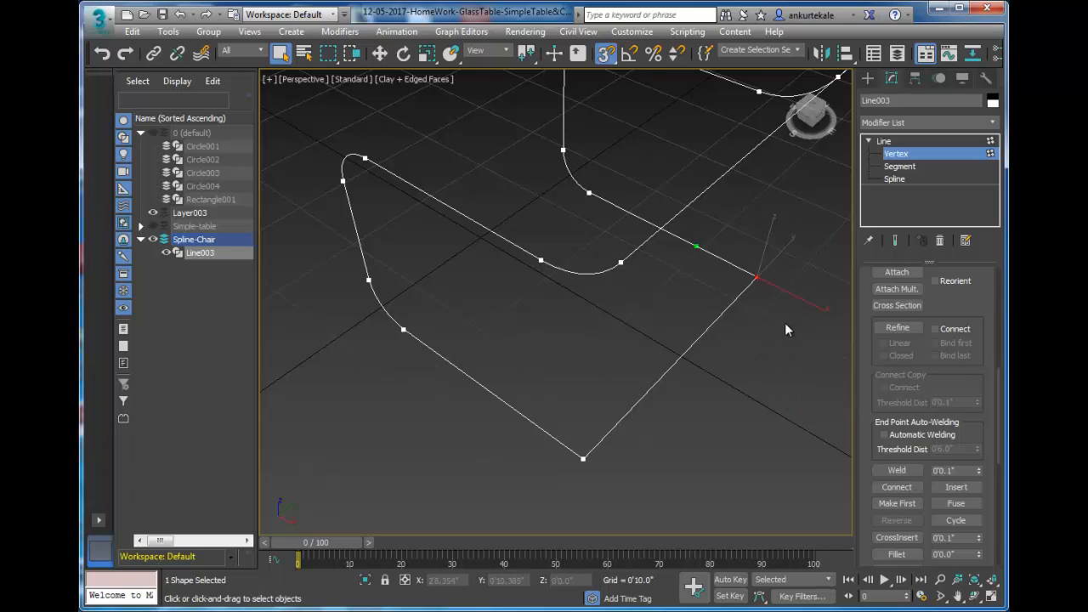
click(896, 470)
click(754, 365)
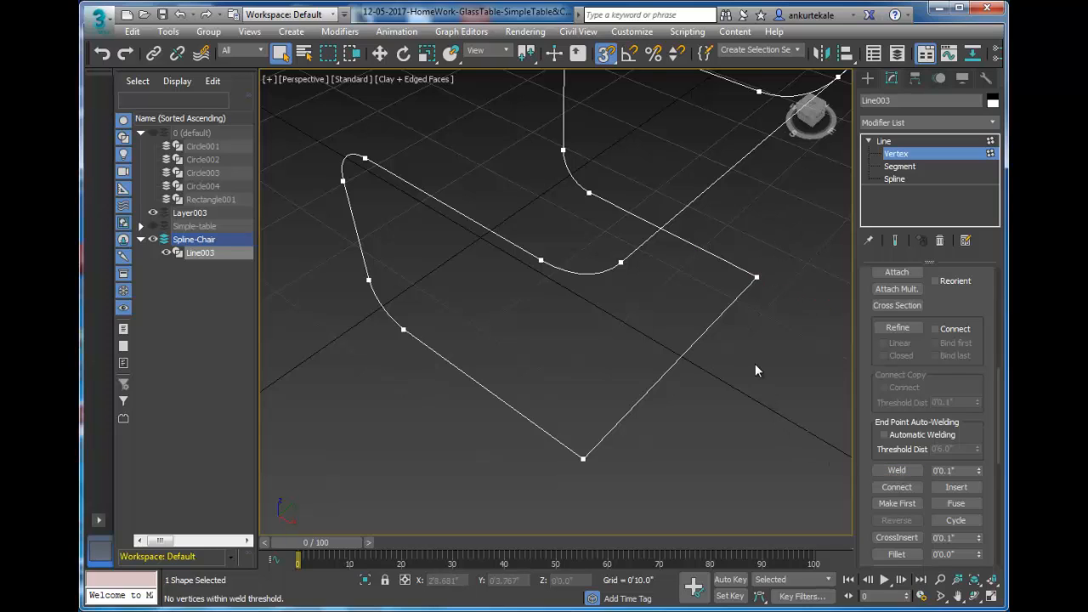
At spline level, select the frame to check whether both sides and the crossbar form a single spline.
click(379, 53)
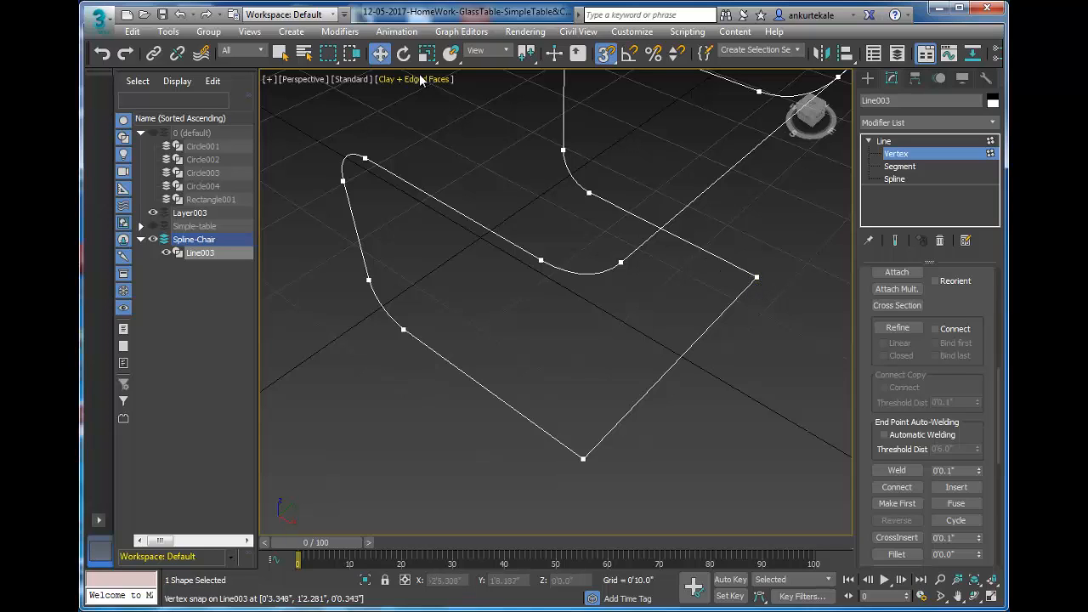
click(895, 180)
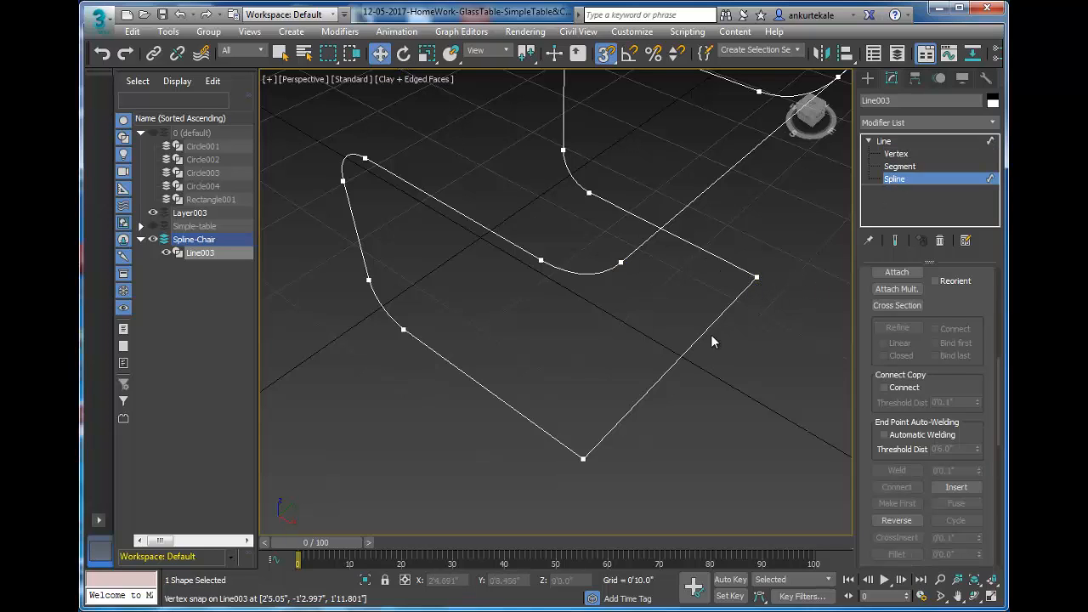
click(718, 321)
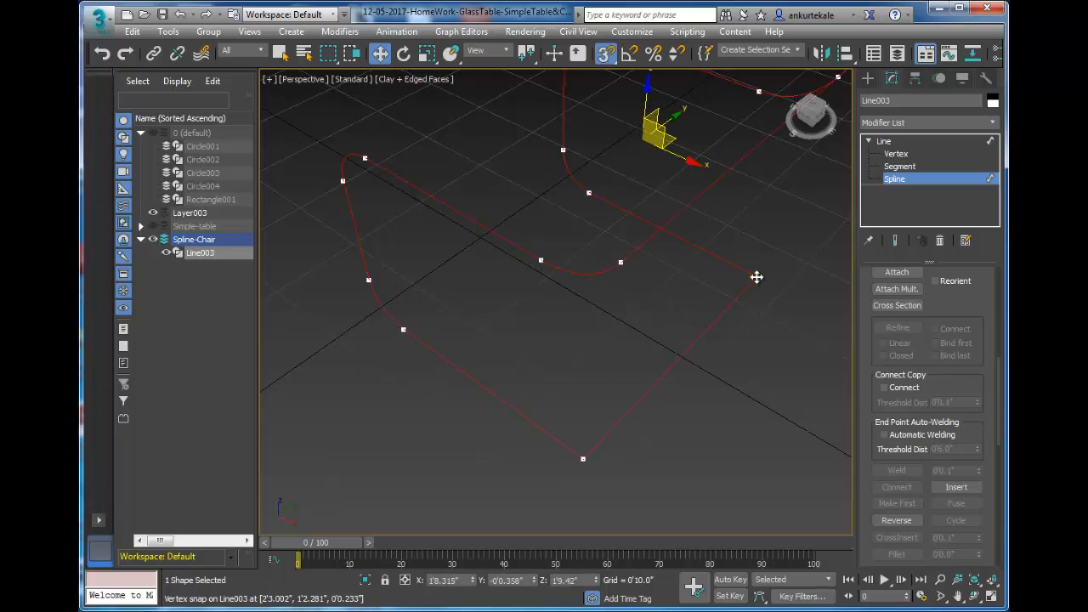
mouse_move(756, 277)
mouse_down()
mouse_move(804, 309)
mouse_move(758, 279)
mouse_up()
click(760, 331)
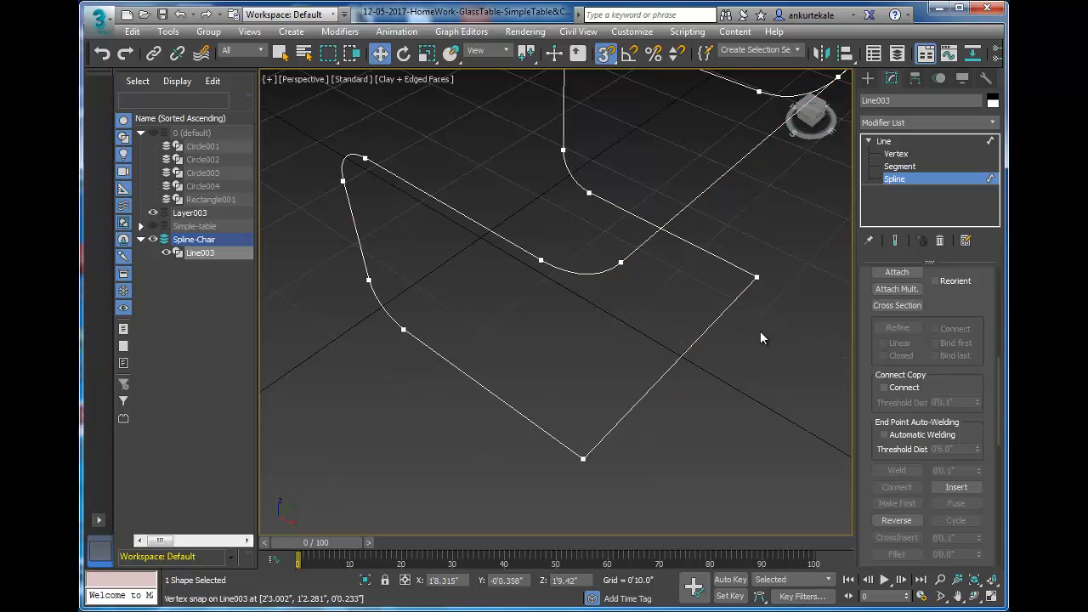
Test the welds by moving each crossbar corner vertex with the Move tool, undoing each move.
scroll(751, 331, down, 5)
middle_drag(716, 347, 665, 370)
scroll(705, 390, up, 5)
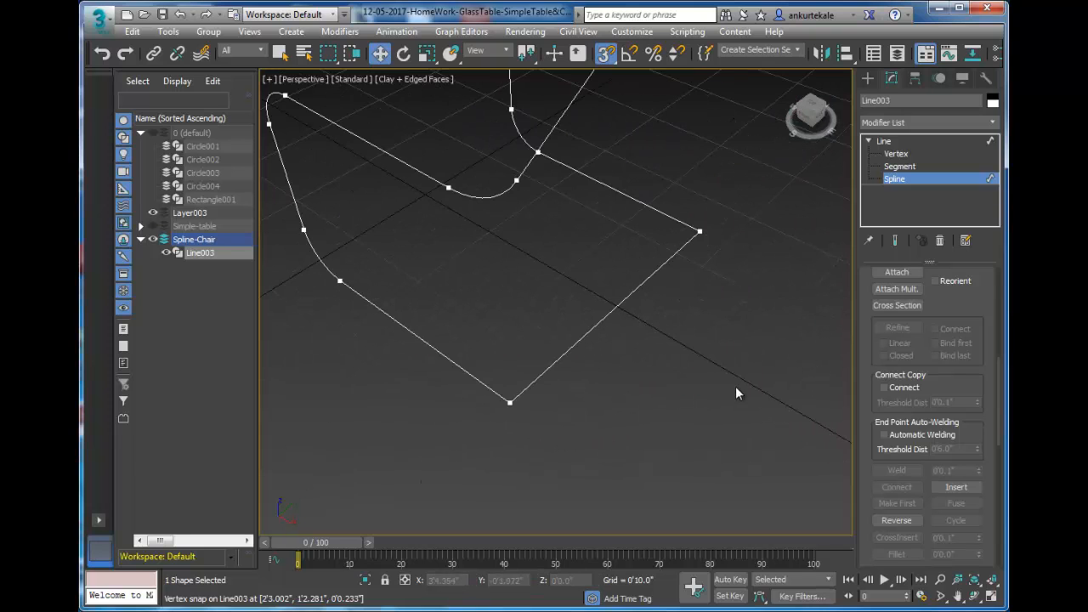
alt+middle_drag(735, 386, 747, 367)
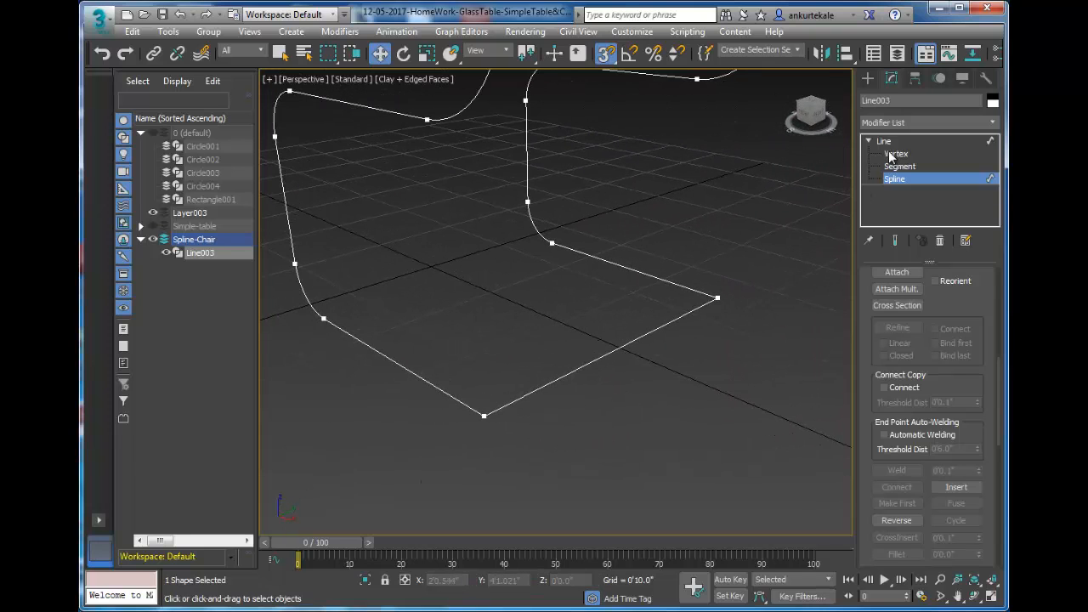
click(892, 153)
click(718, 297)
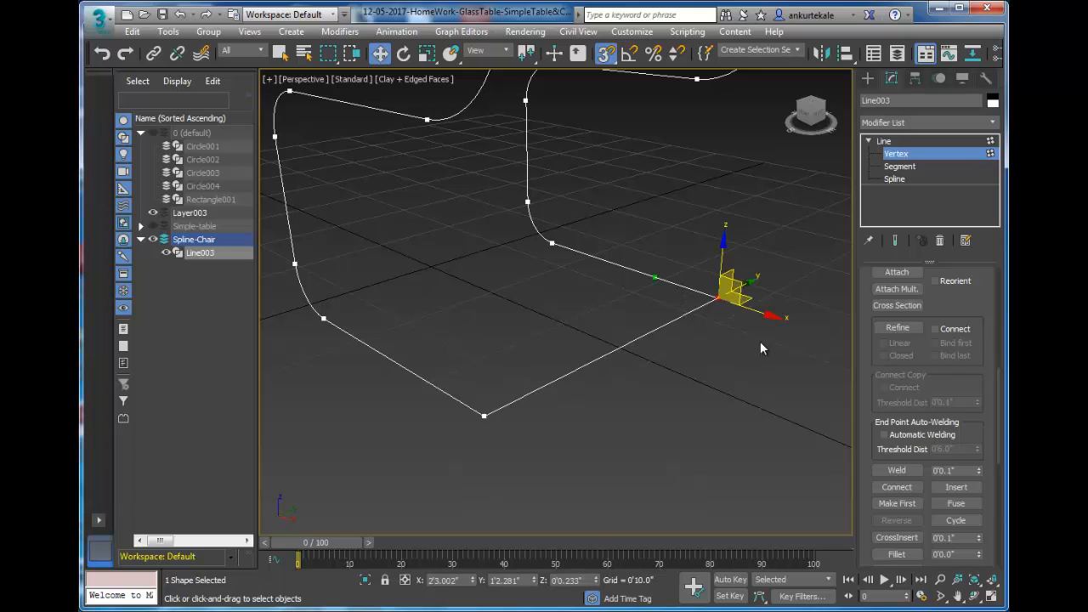
drag(766, 315, 742, 305)
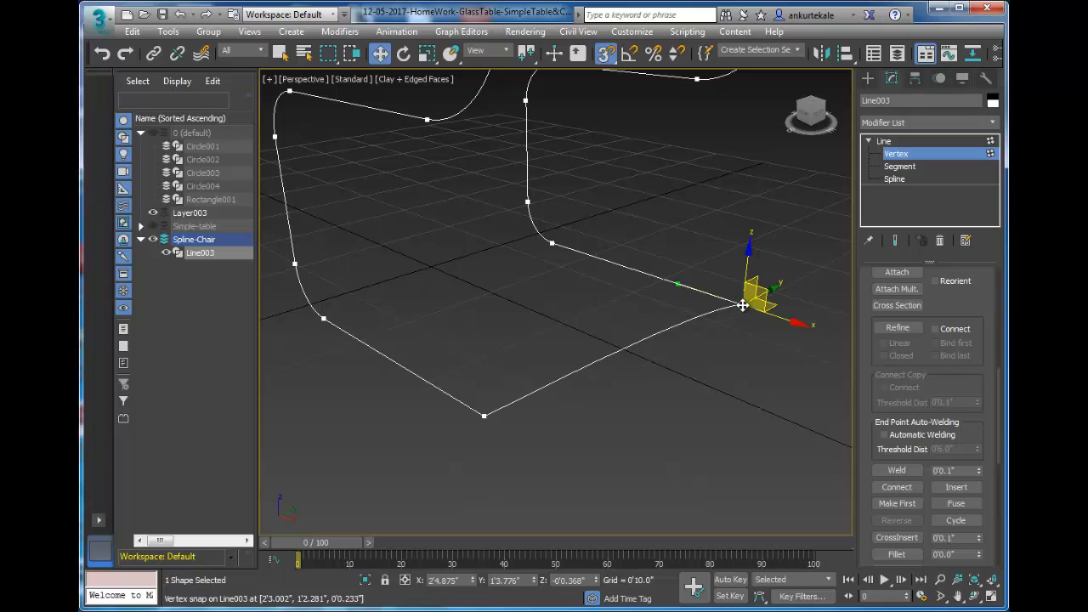
key(ctrl+z)
click(726, 367)
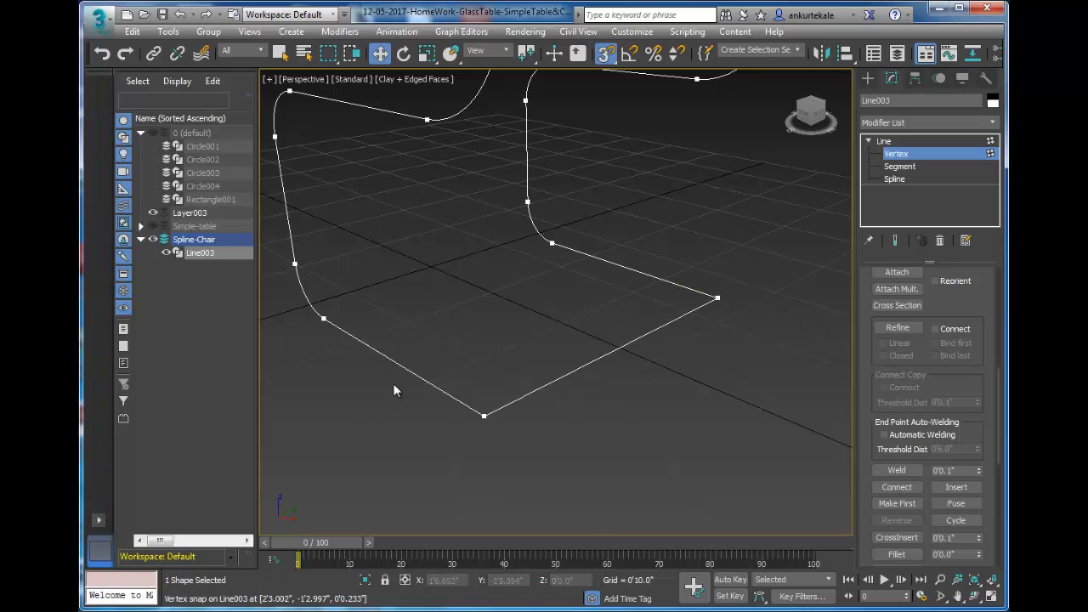
drag(437, 363, 591, 473)
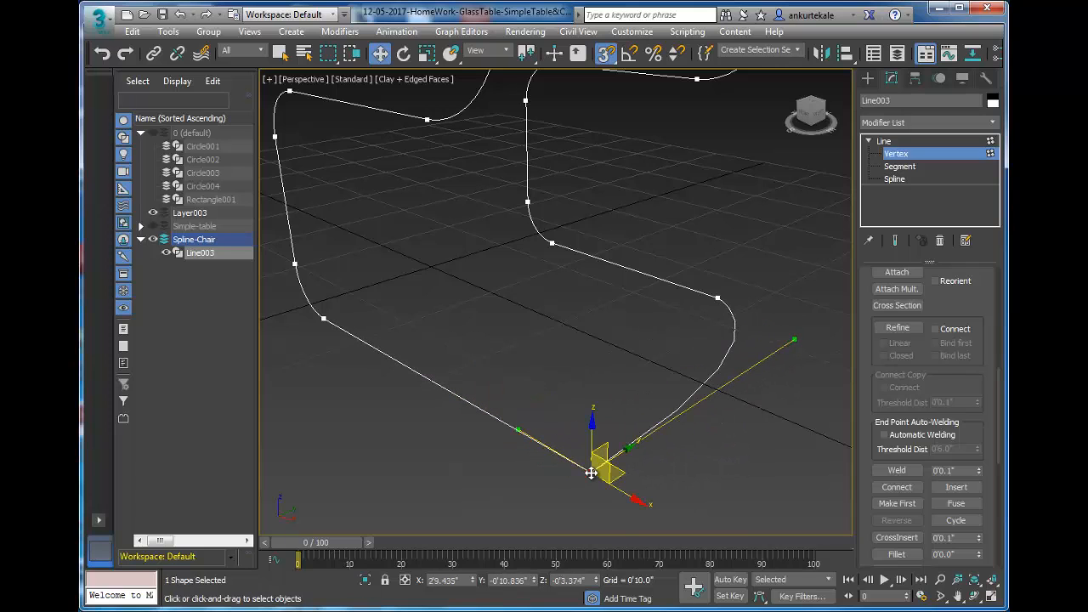
key(ctrl+z)
Leave sub-object editing of the chair frame spline and enable its rendering in both the renderer and the viewport.
scroll(638, 449, down, 10)
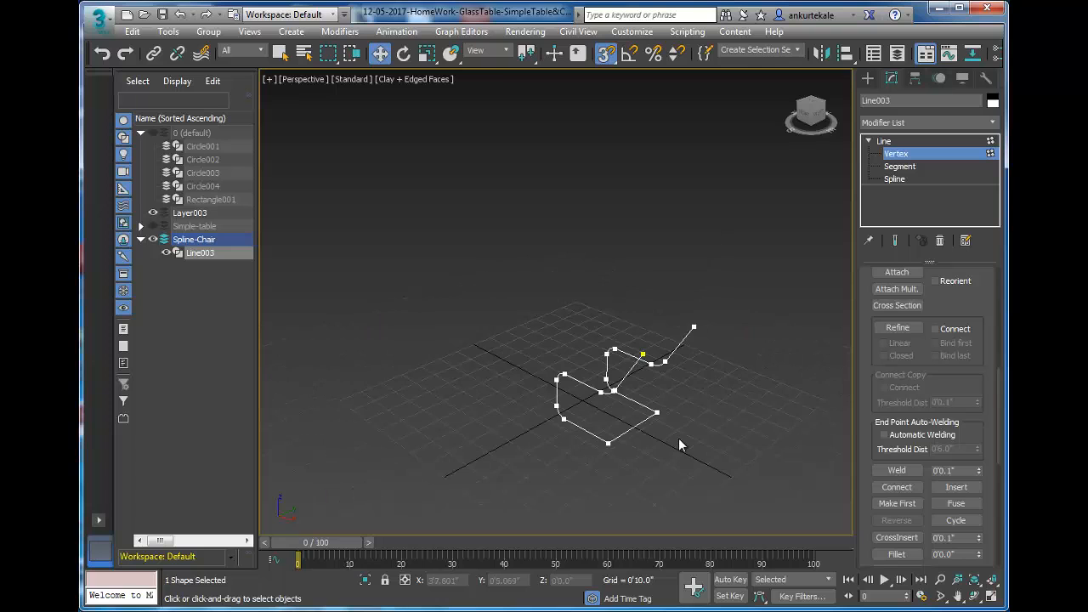
mouse_move(716, 455)
alt+middle_down()
mouse_move(733, 426)
mouse_move(751, 460)
mouse_move(663, 494)
mouse_move(728, 438)
alt+middle_up()
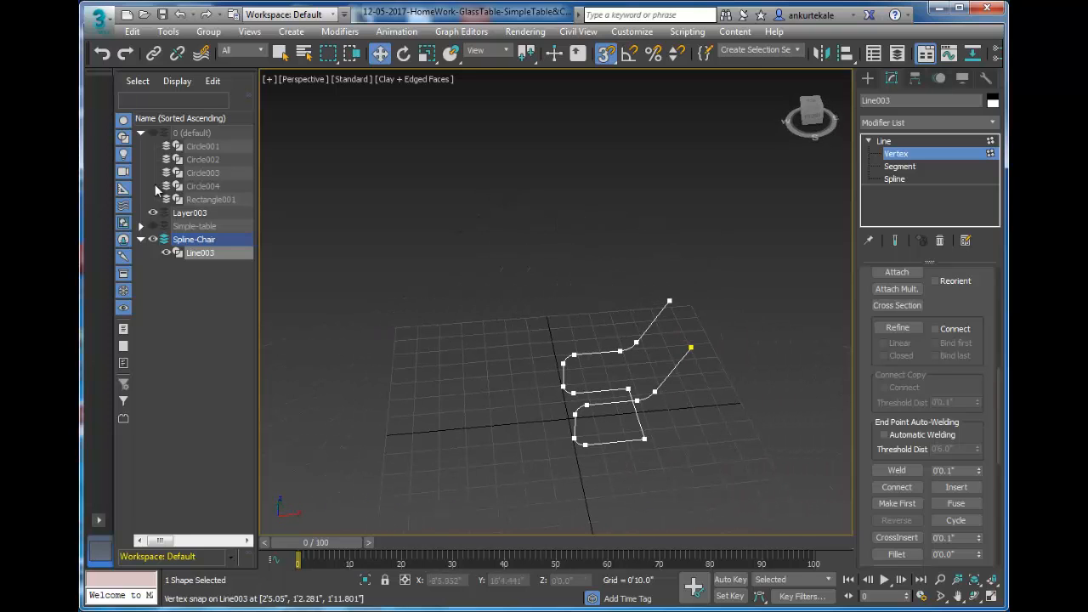
drag(471, 268, 844, 521)
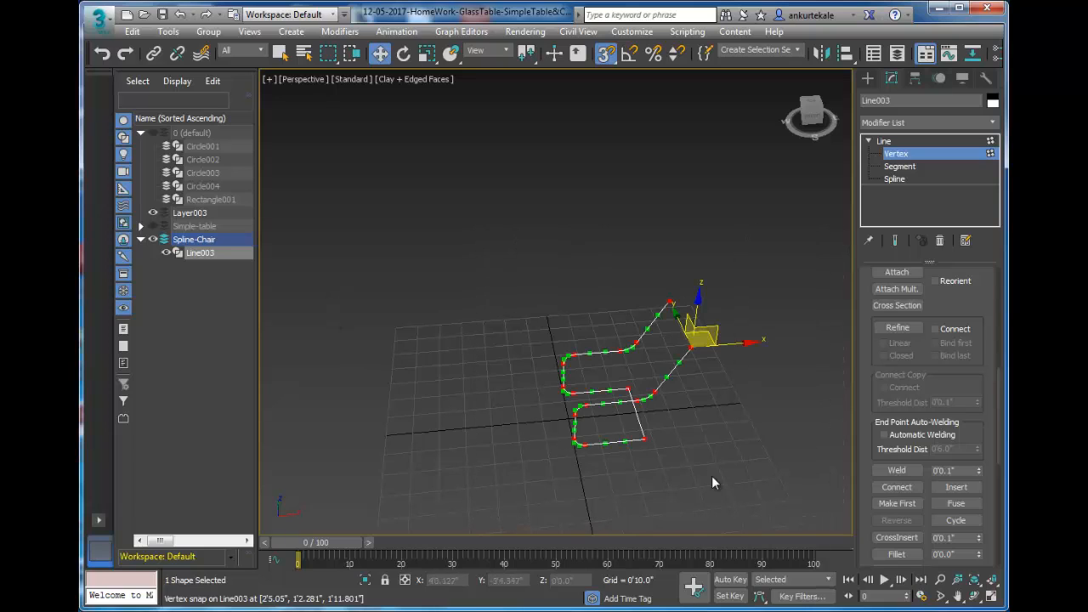
click(897, 179)
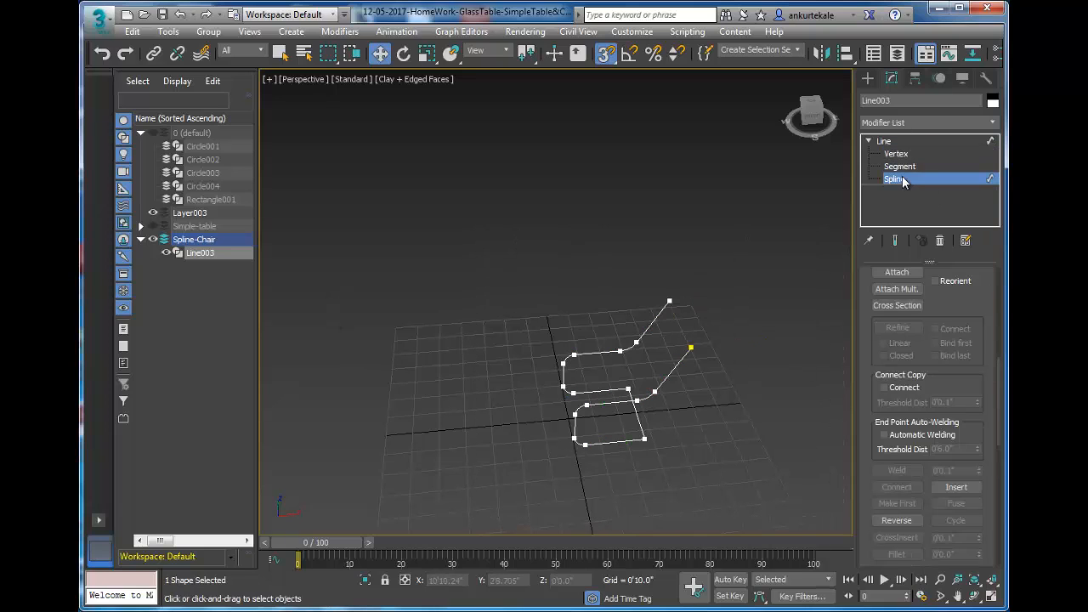
click(866, 77)
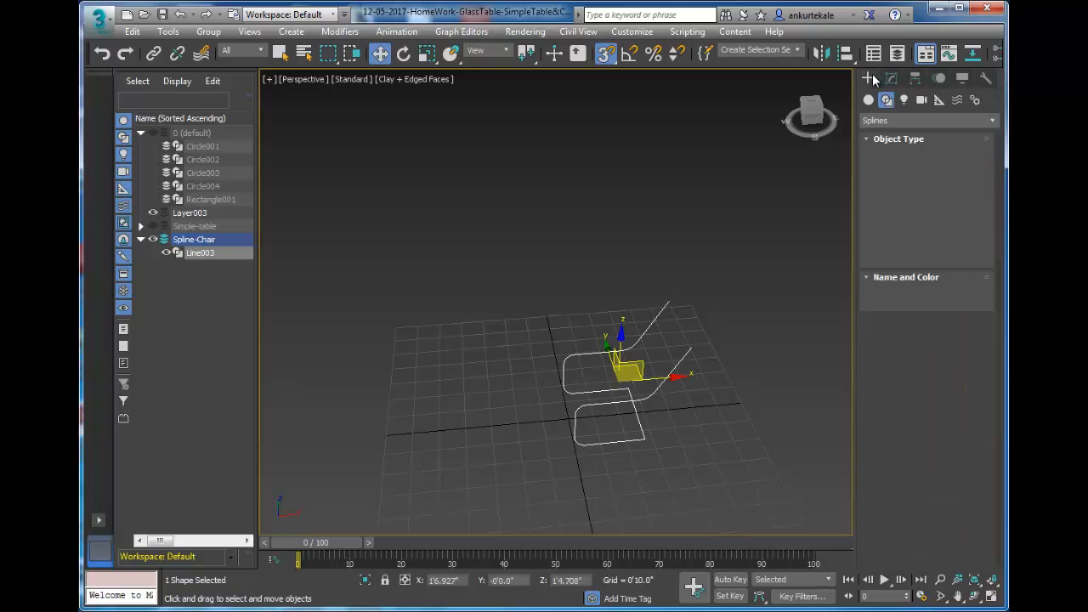
click(890, 77)
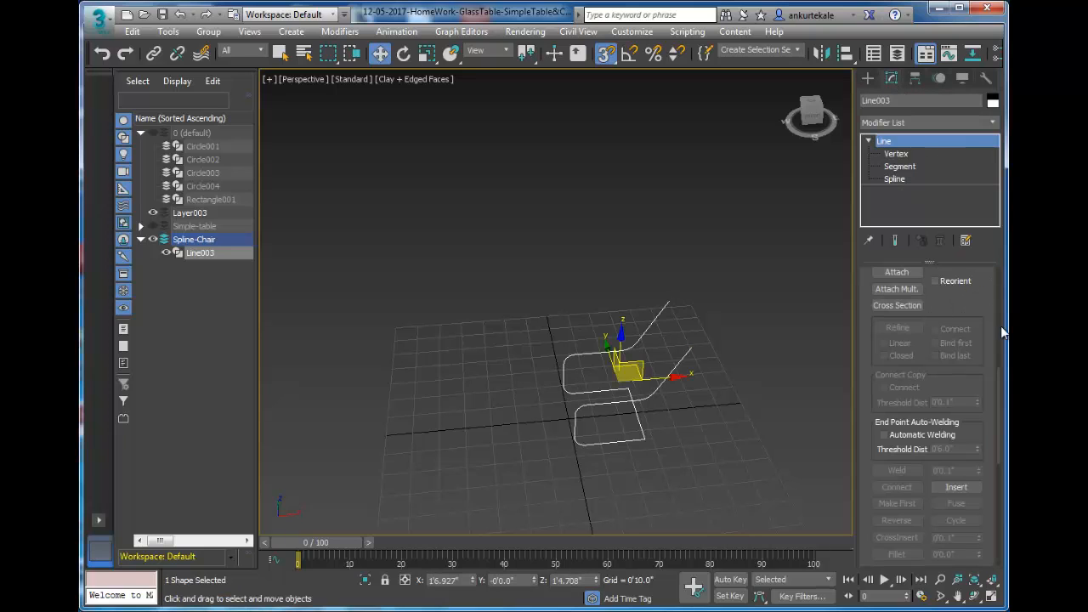
drag(999, 380, 994, 243)
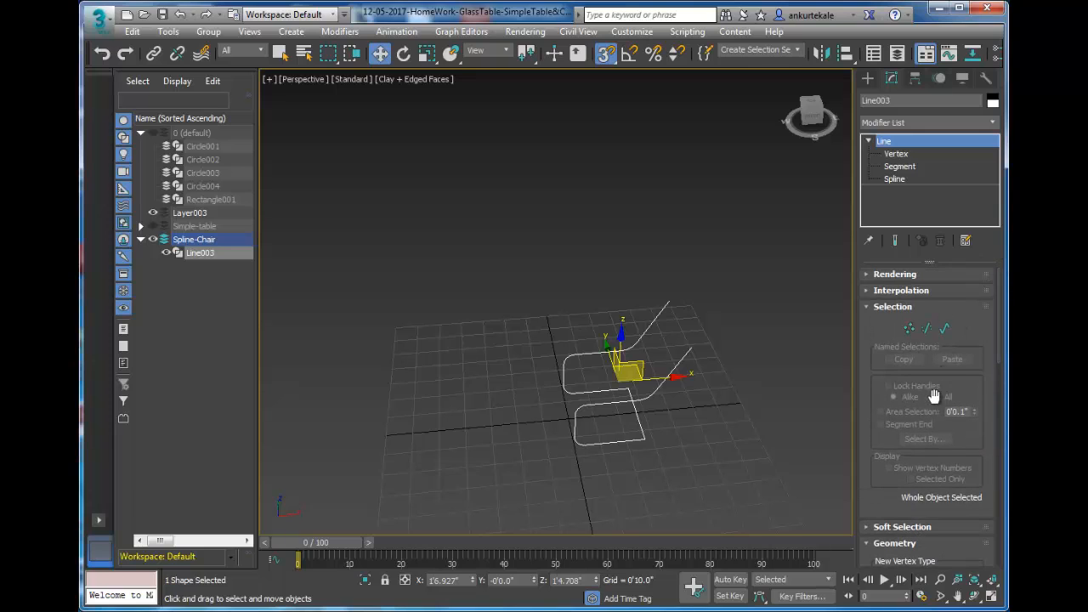
click(876, 276)
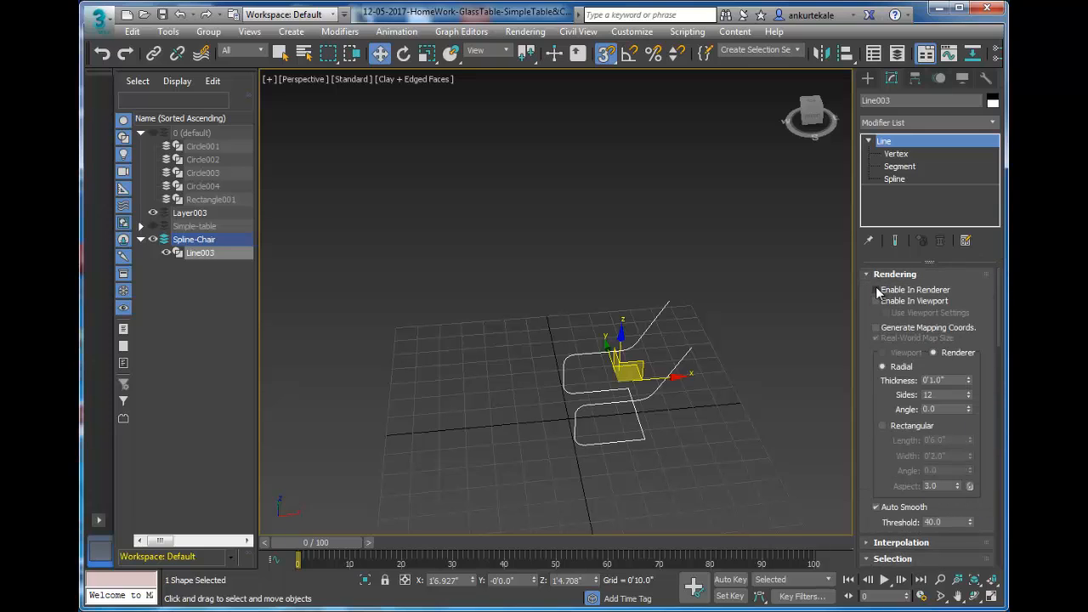
click(876, 290)
click(875, 301)
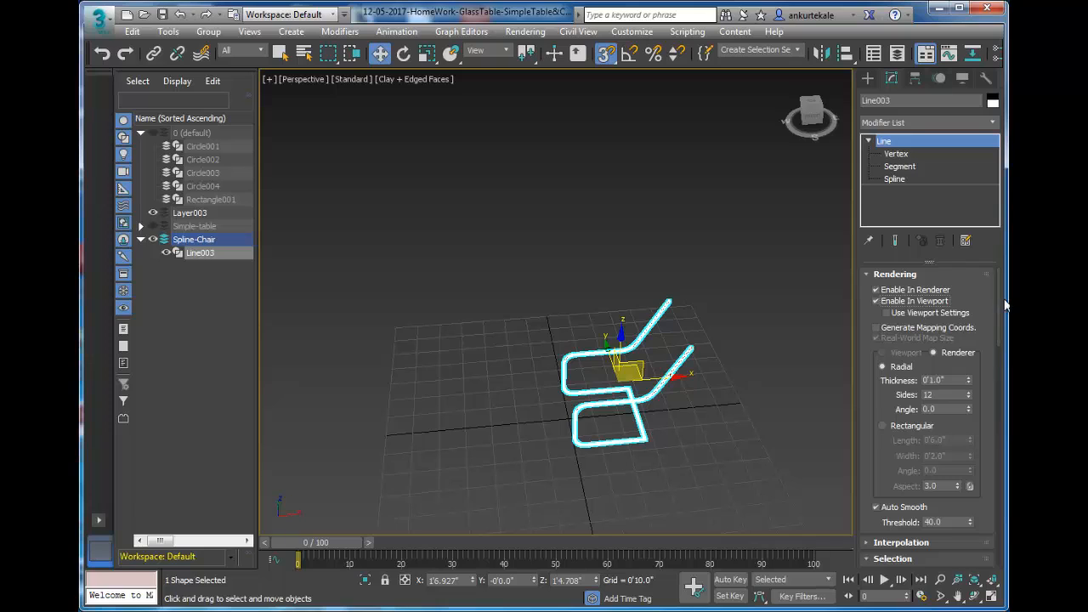
Set the frame's radial rendering thickness to 2" and deselect the frame.
drag(1005, 304, 970, 295)
text(2)
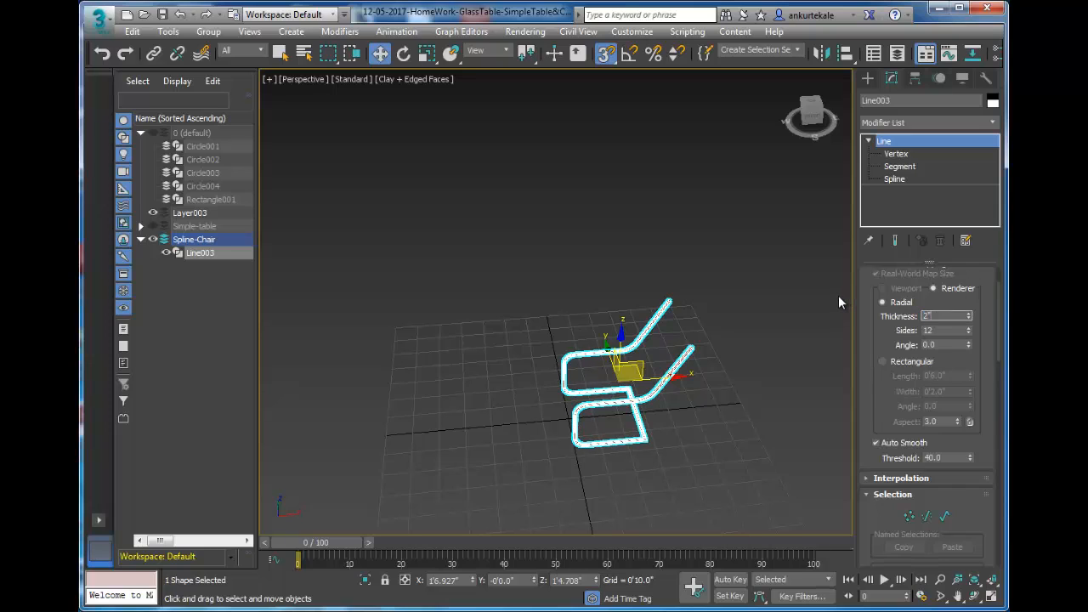
key(Return)
click(757, 404)
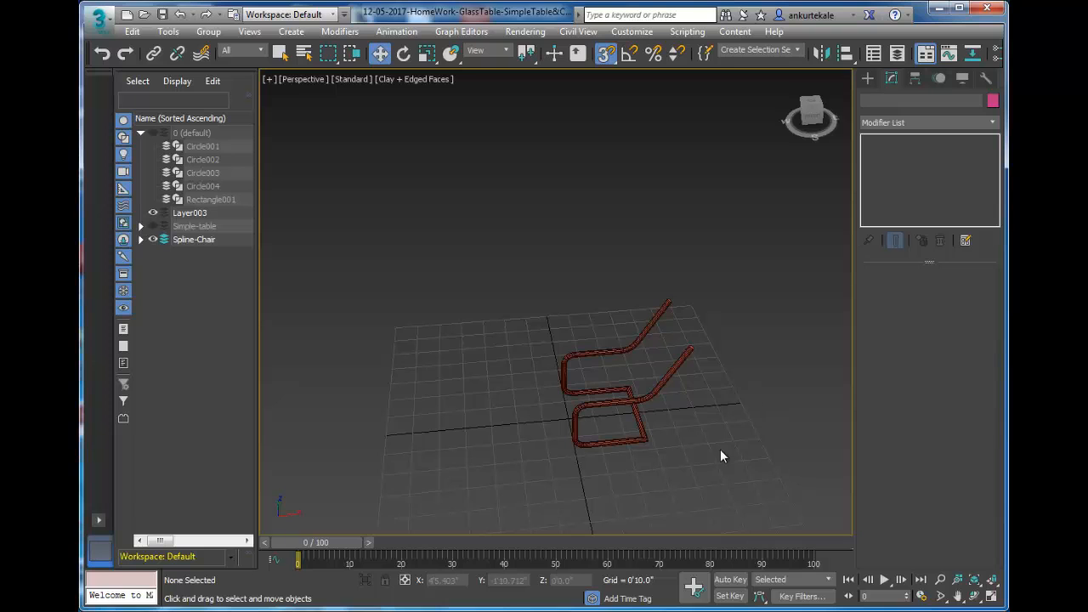
Examine the thickened chair frame from several angles in the Perspective view and in the maximized Top and Front views.
alt+middle_drag(719, 450, 763, 466)
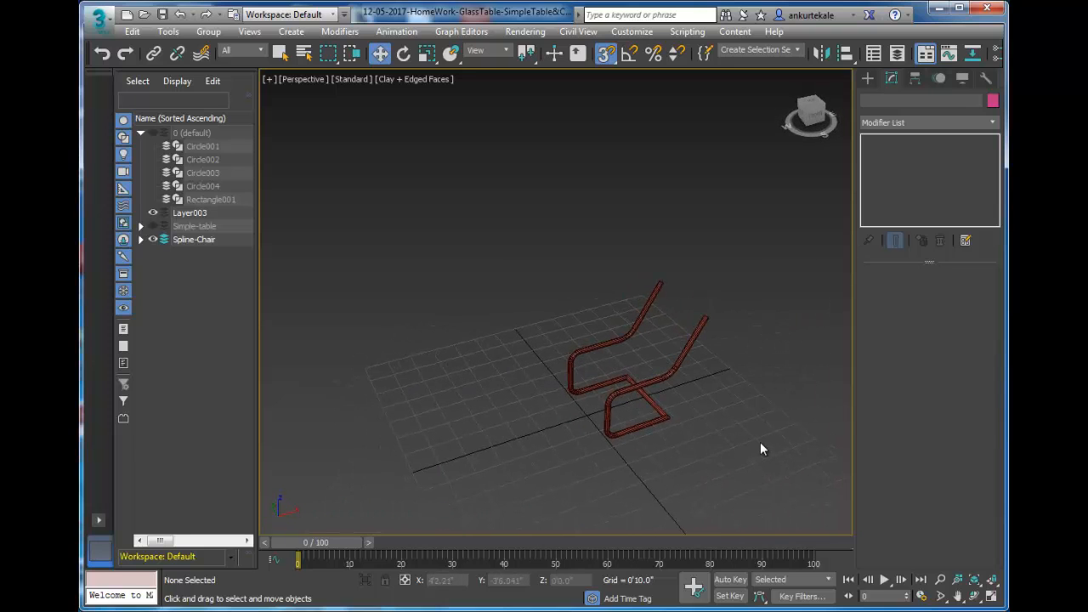
mouse_move(797, 435)
alt+middle_down()
mouse_move(733, 448)
mouse_move(790, 435)
alt+middle_up()
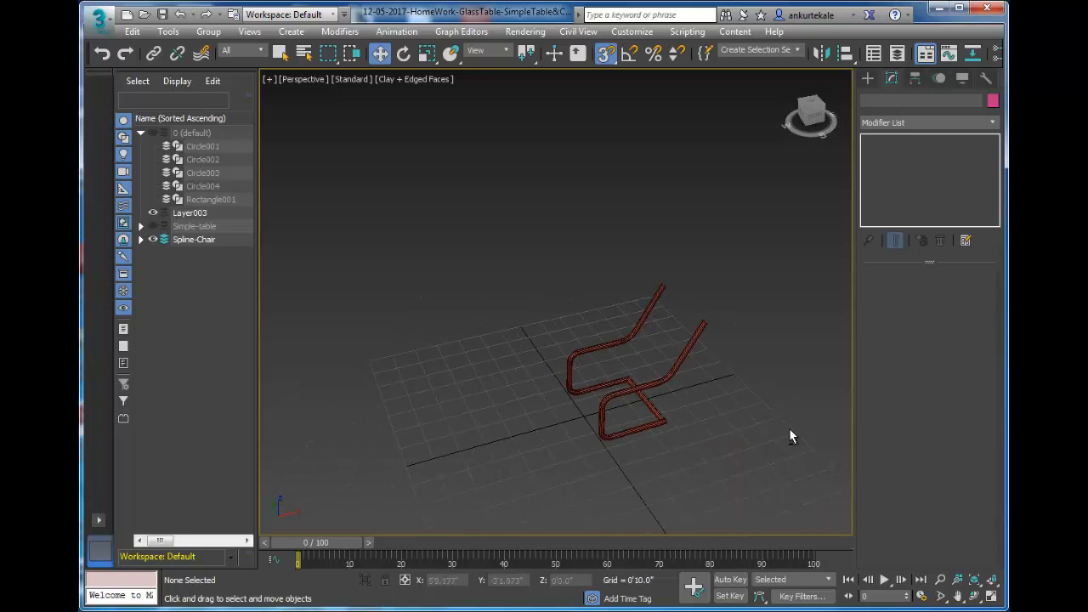
key(alt+w)
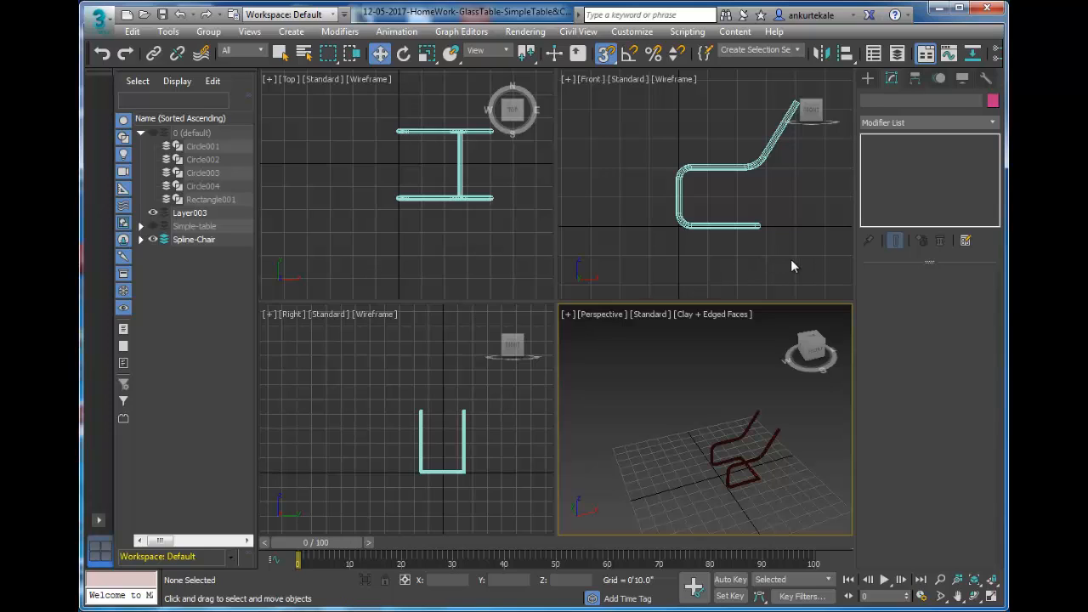
click(504, 256)
key(alt+w)
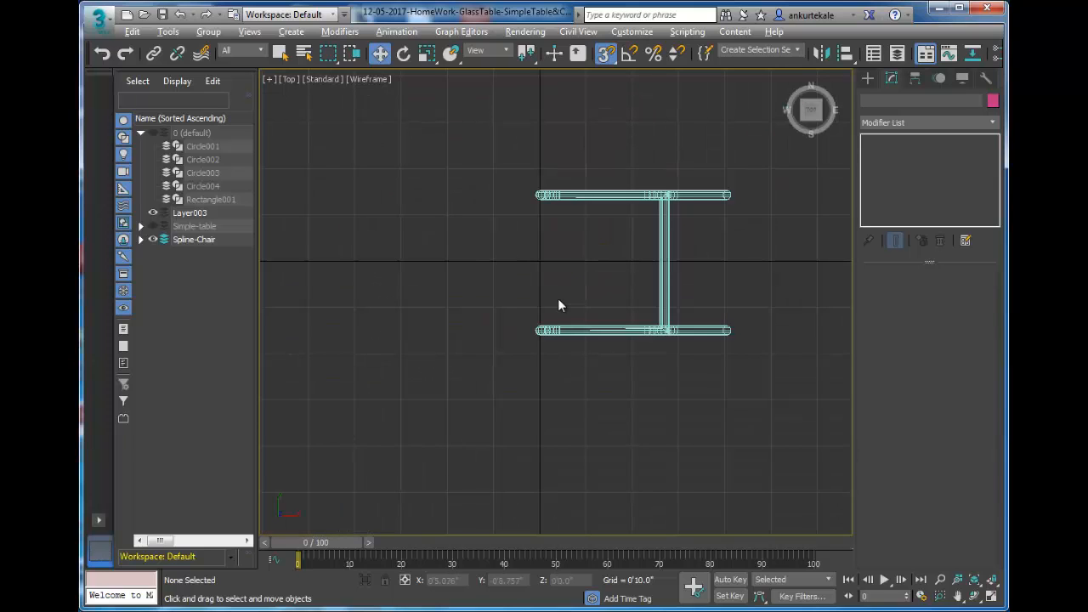
key(alt+w)
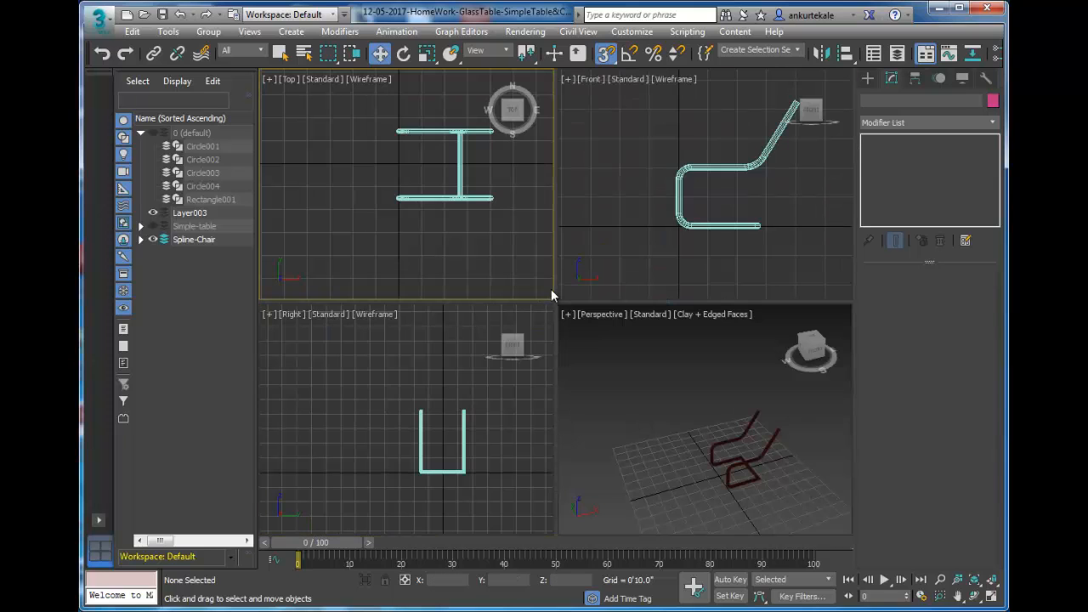
click(666, 254)
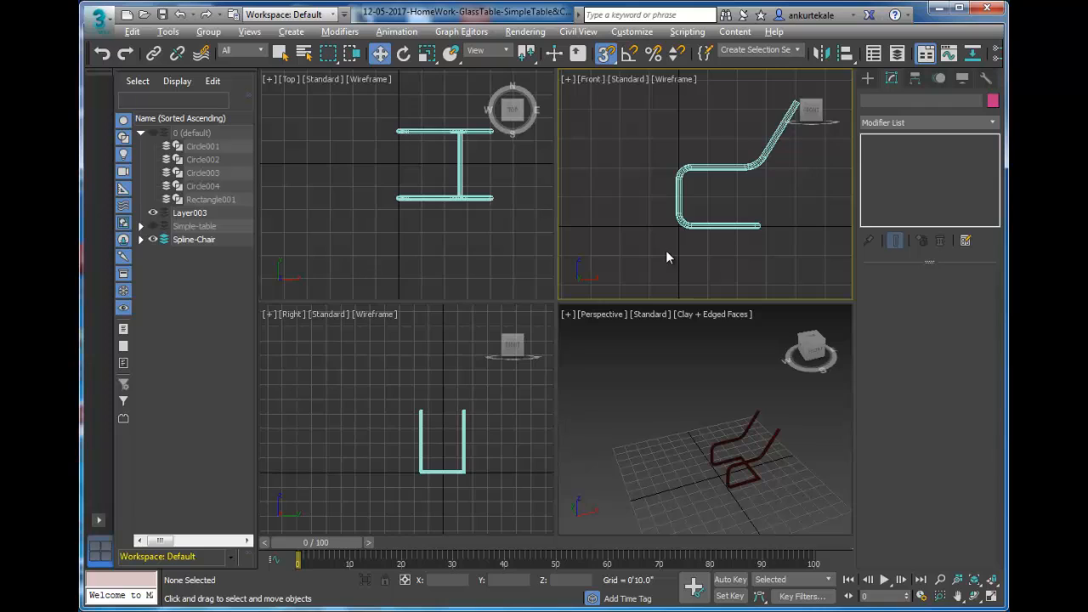
key(alt+w)
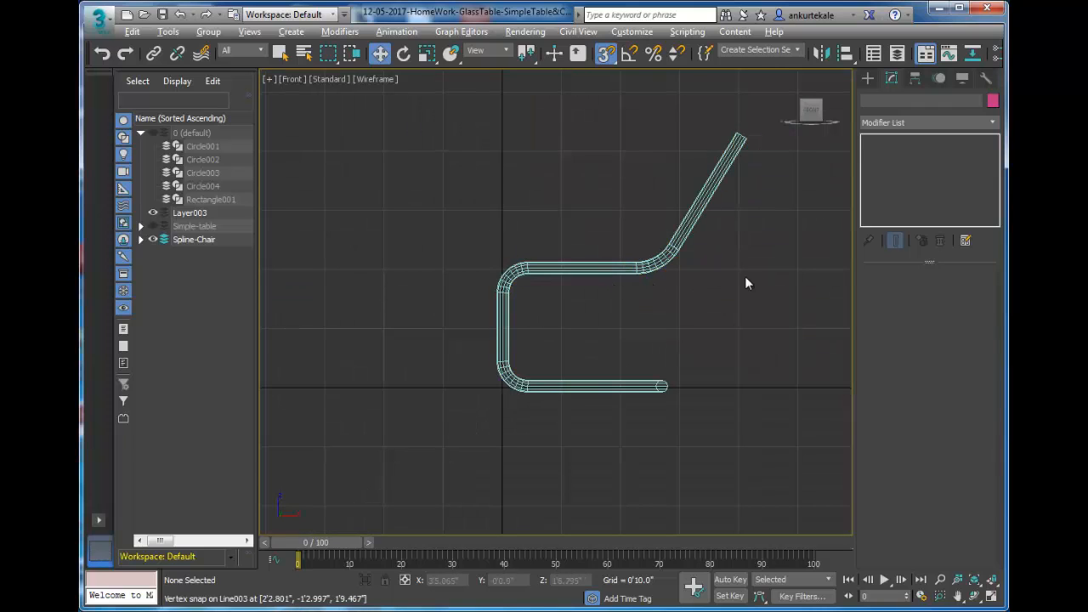
click(867, 77)
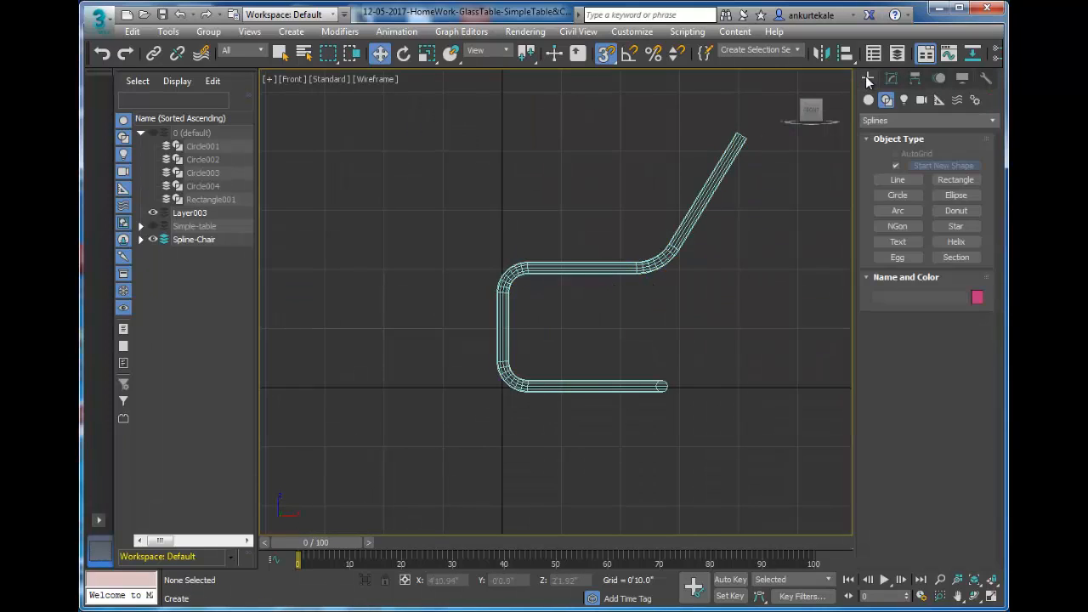
key(alt+w)
click(724, 413)
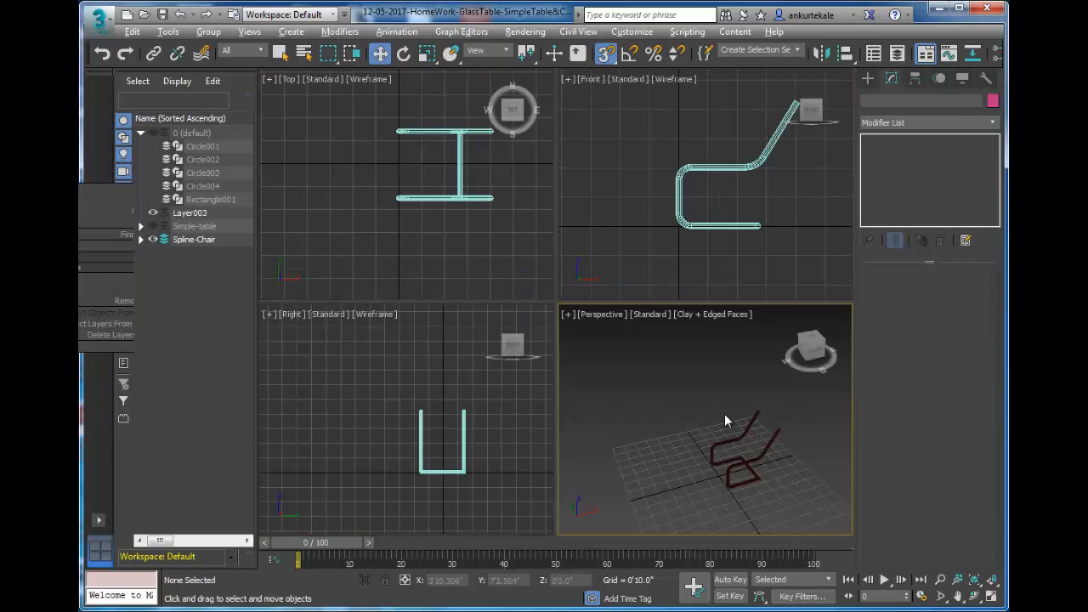
key(alt+w)
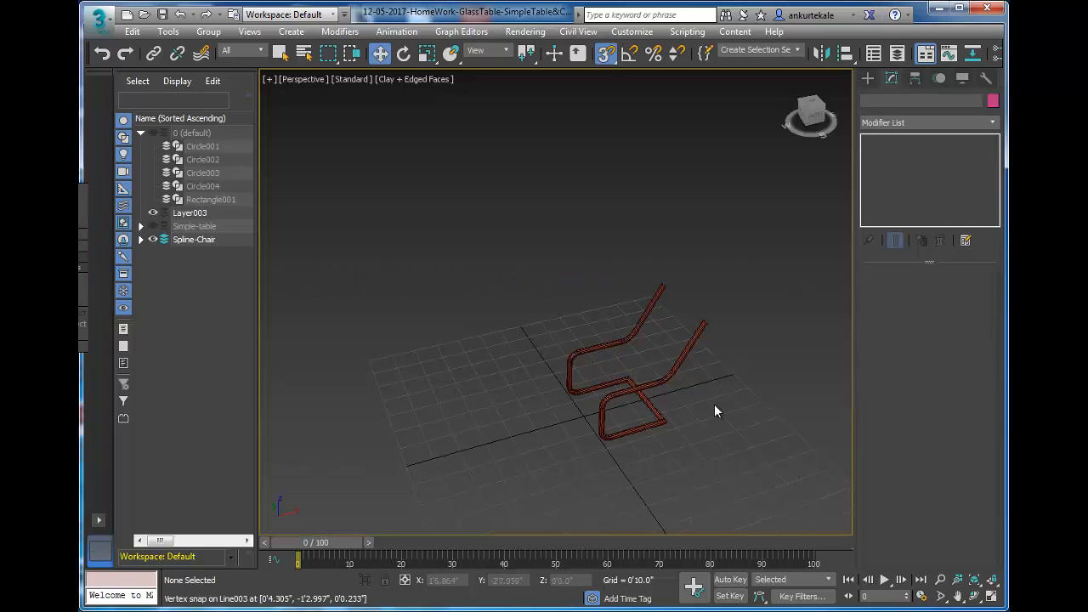
With snapping off, draw a standard box for the seat across the frame, about 4'6" long, 2'4" wide and 0'7" high.
click(868, 78)
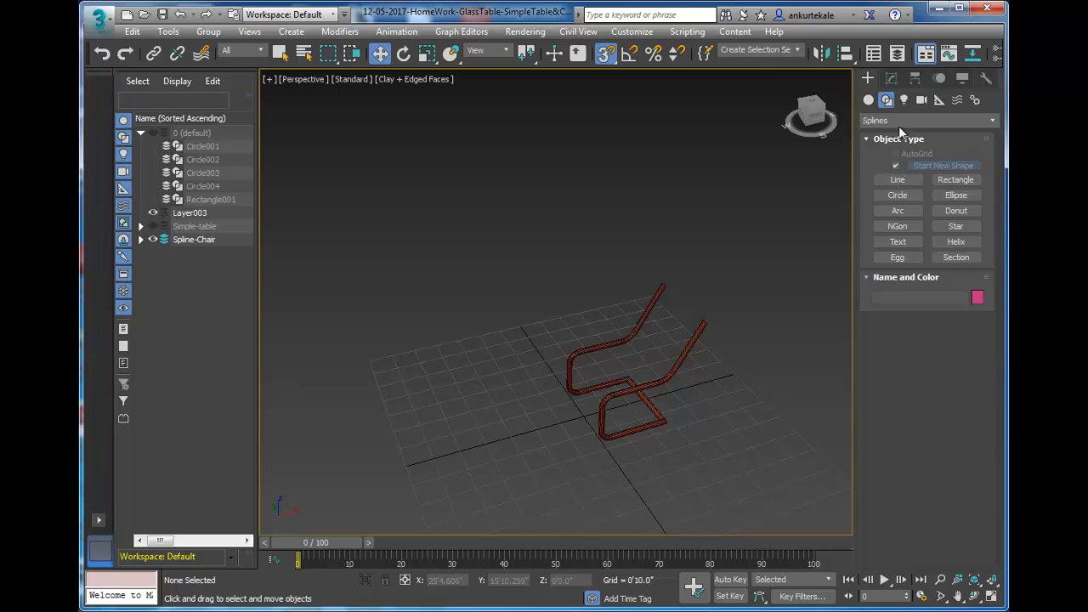
key(z)
click(868, 99)
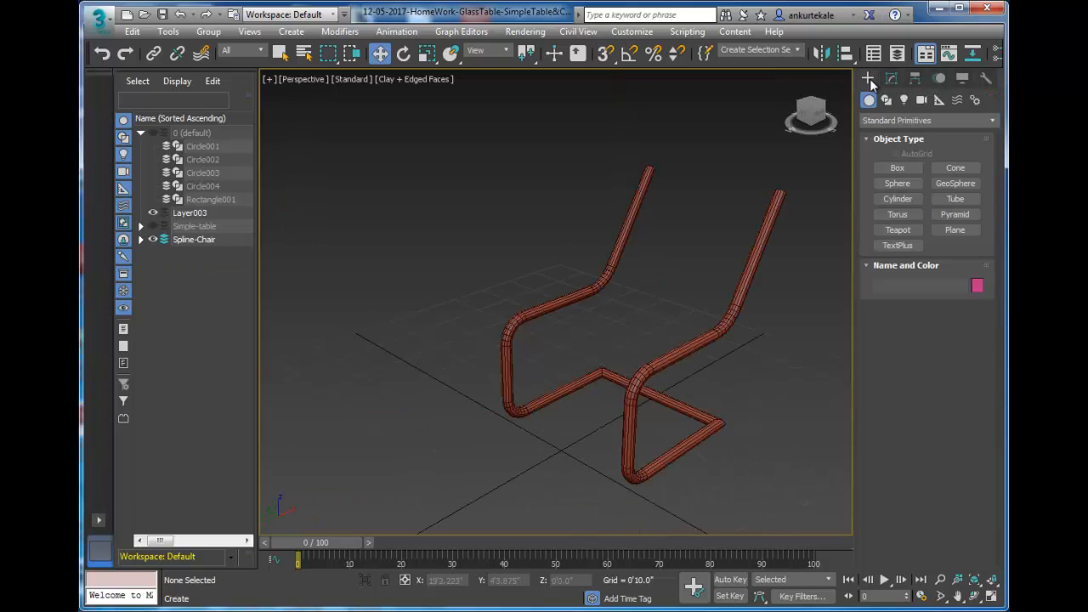
click(897, 168)
drag(508, 302, 740, 331)
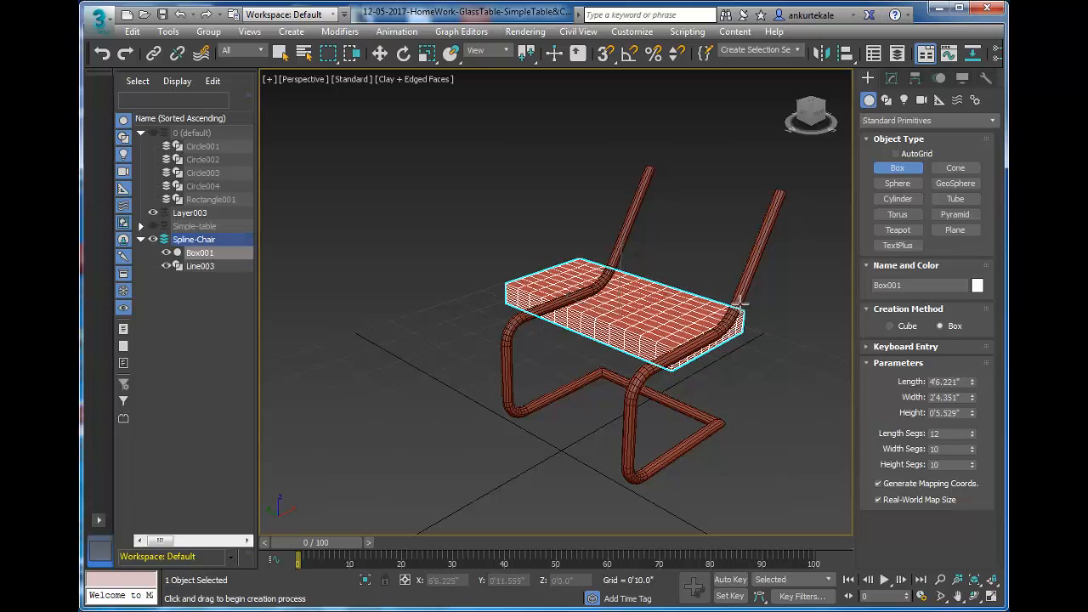
click(738, 310)
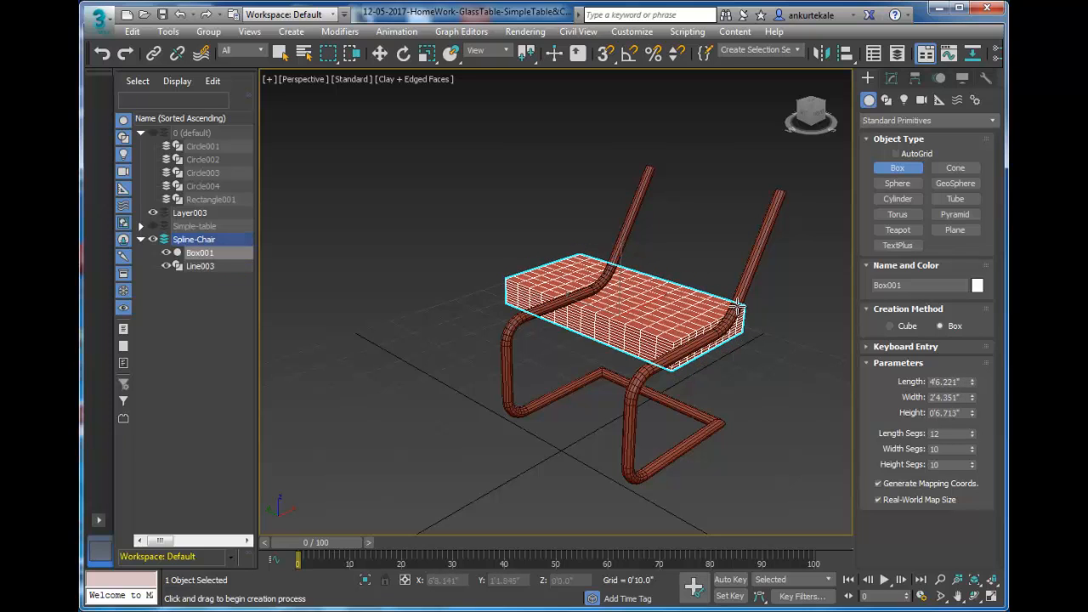
Set the seat box to 10 length segments, 5 width segments and 5 height segments.
double_click(949, 463)
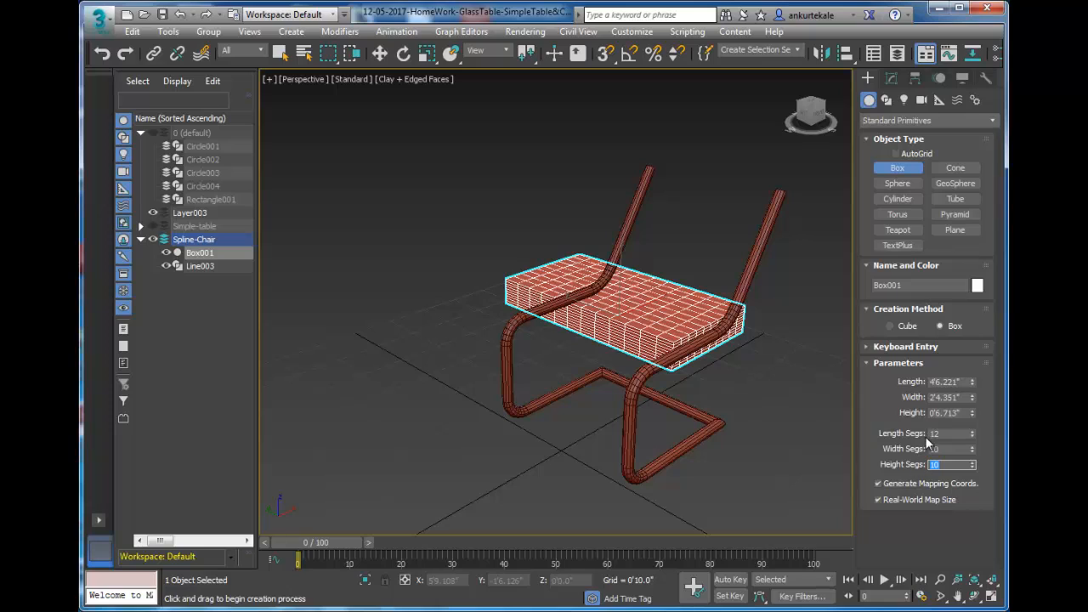
double_click(949, 434)
text(10)
click(949, 449)
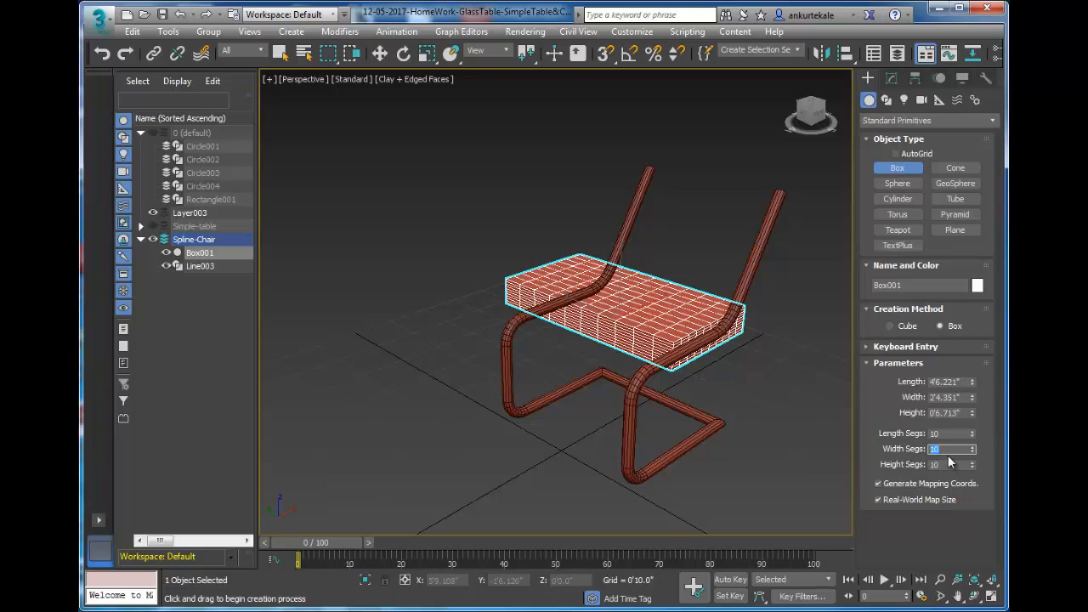
double_click(935, 464)
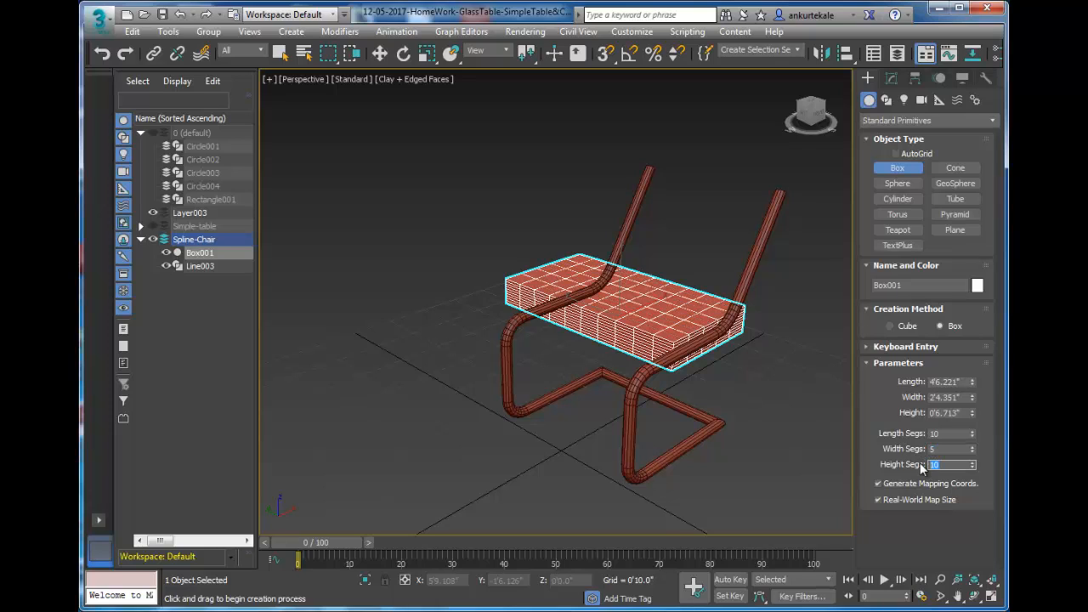
text(5)
click(639, 333)
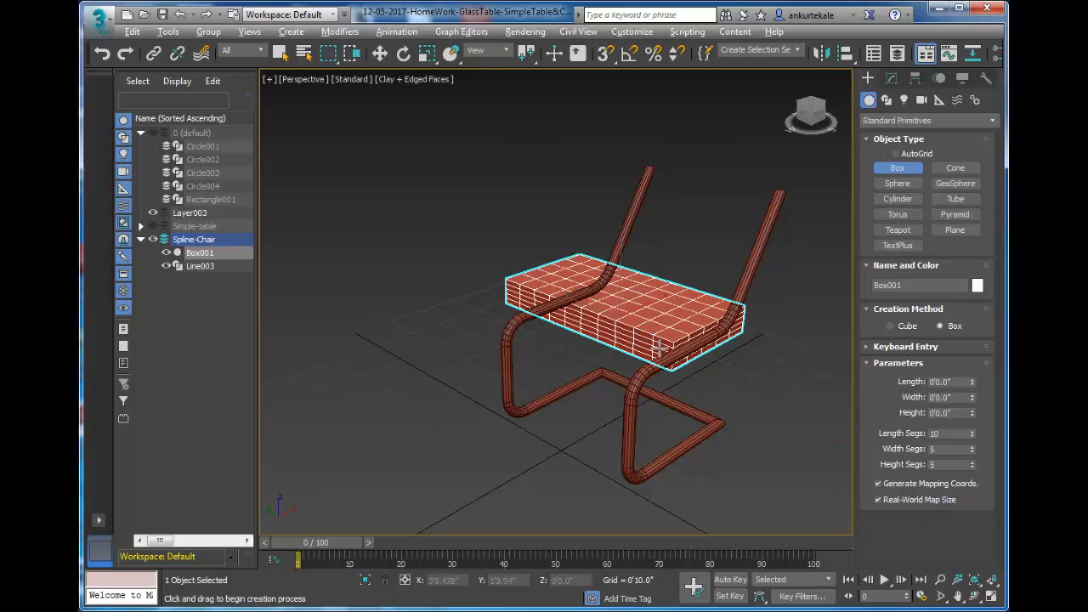
Maximize the Front view to show the seat box beside the chair frame's profile.
key(alt+w)
click(802, 254)
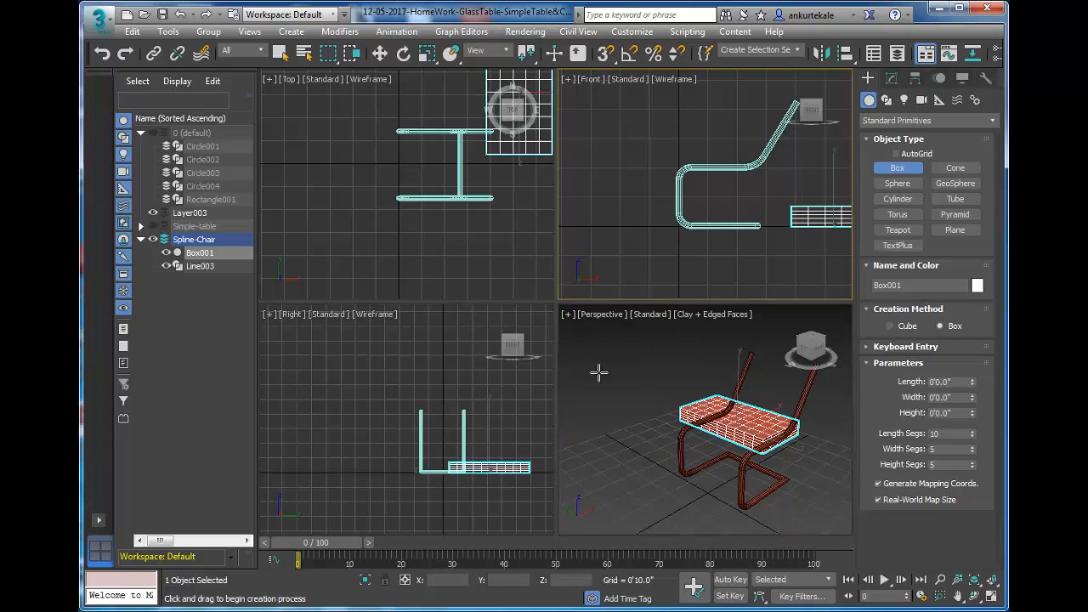
key(alt+w)
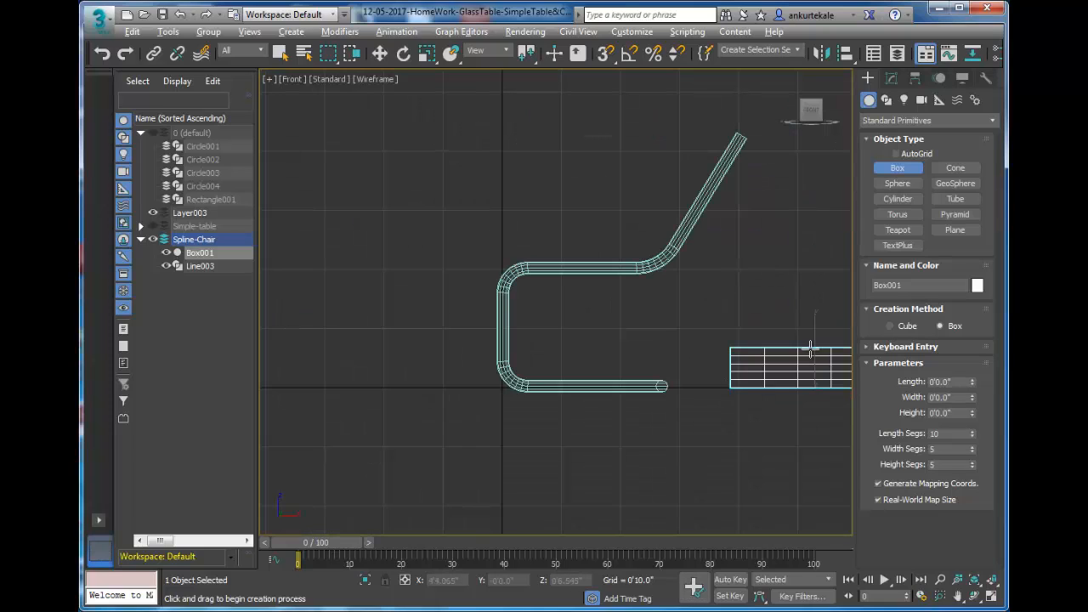
drag(810, 349, 733, 335)
click(736, 338)
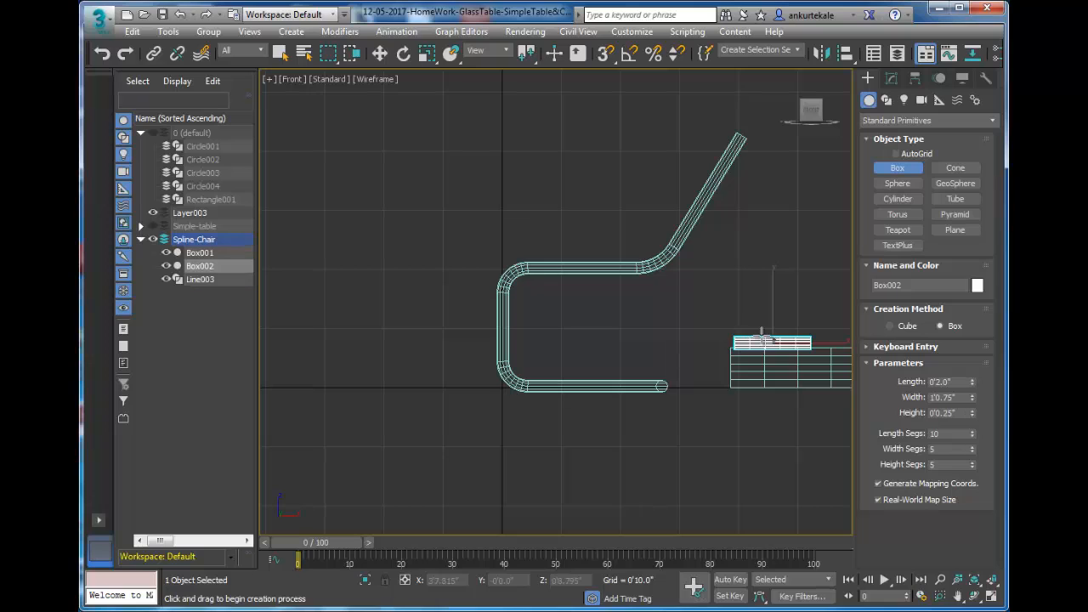
key(ctrl+z)
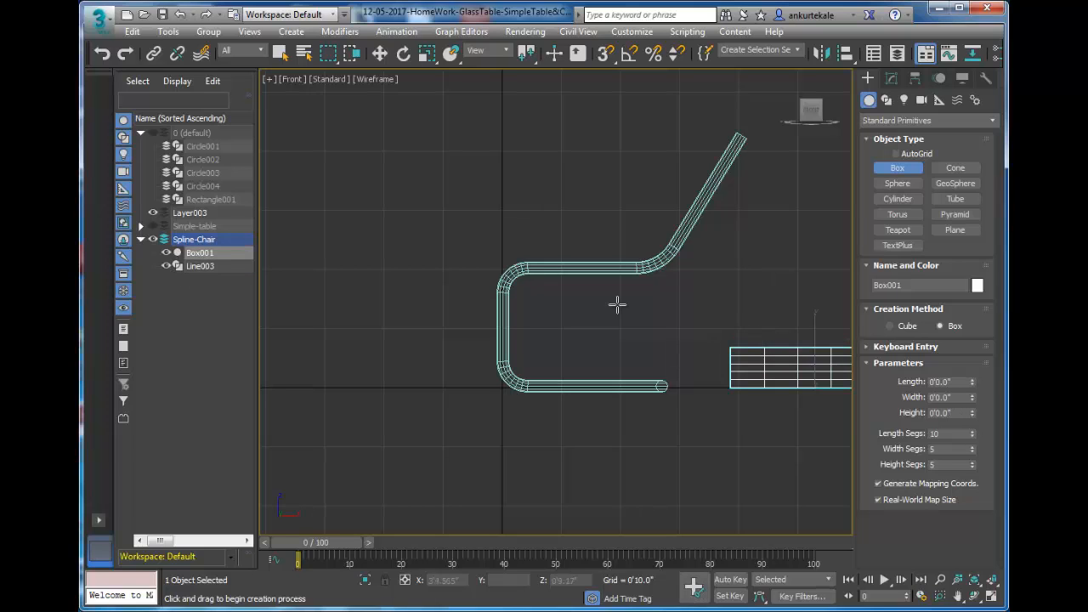
In the Front view, move the seat box onto the frame's horizontal seat rails, to about X 1'1", Z 1'10".
click(380, 53)
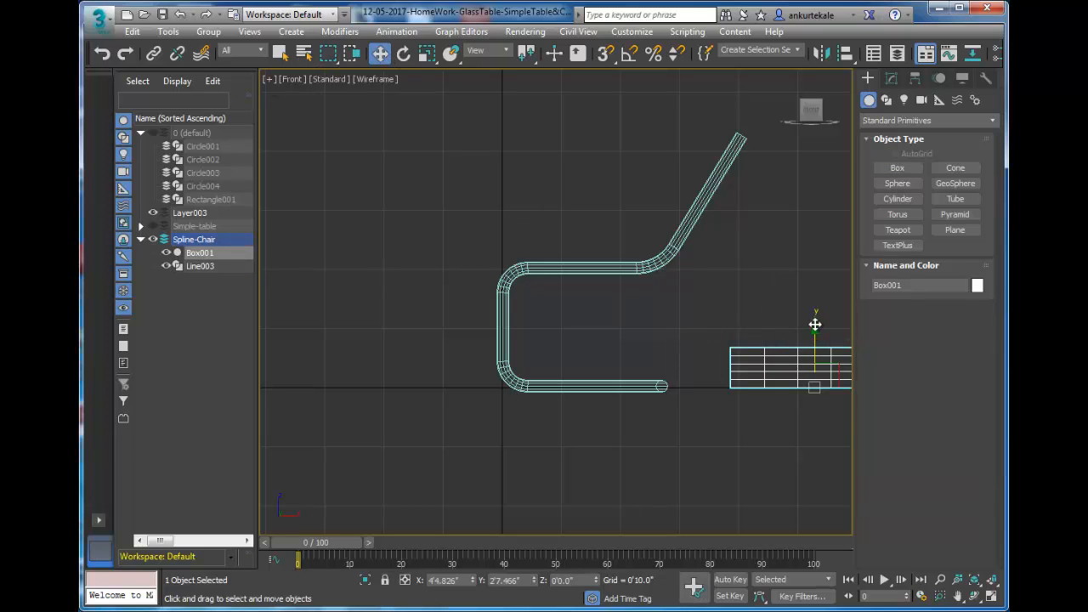
drag(814, 323, 685, 302)
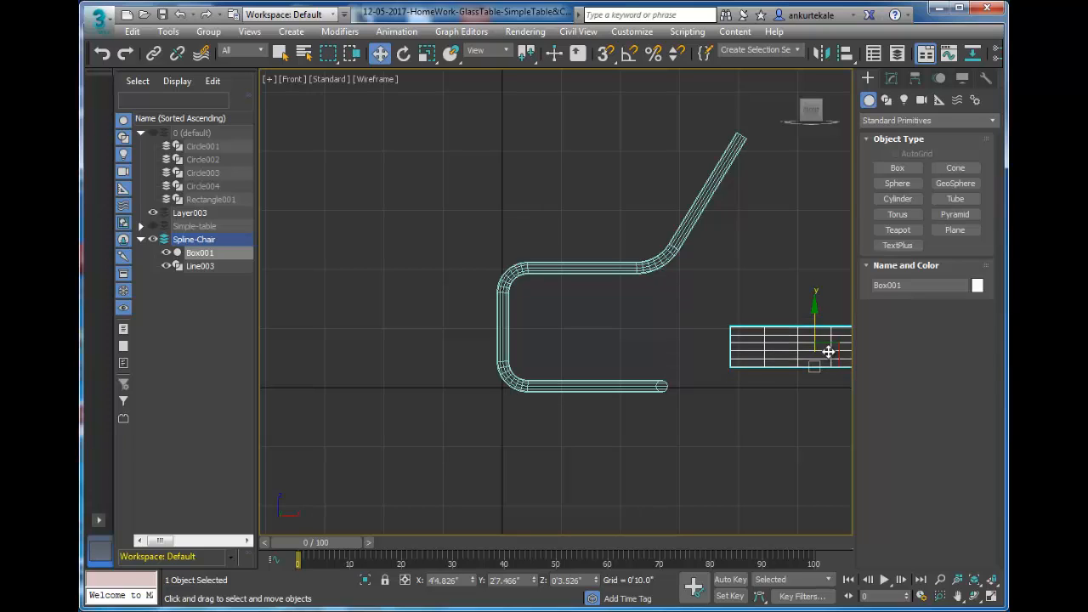
drag(828, 351, 790, 265)
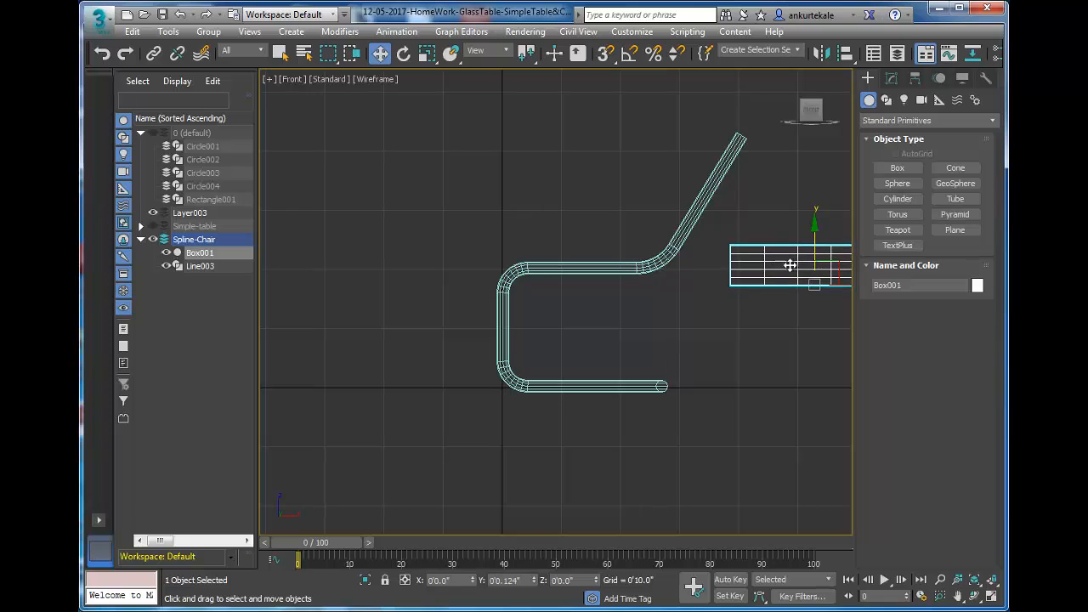
scroll(715, 363, down, 3)
middle_drag(716, 363, 578, 388)
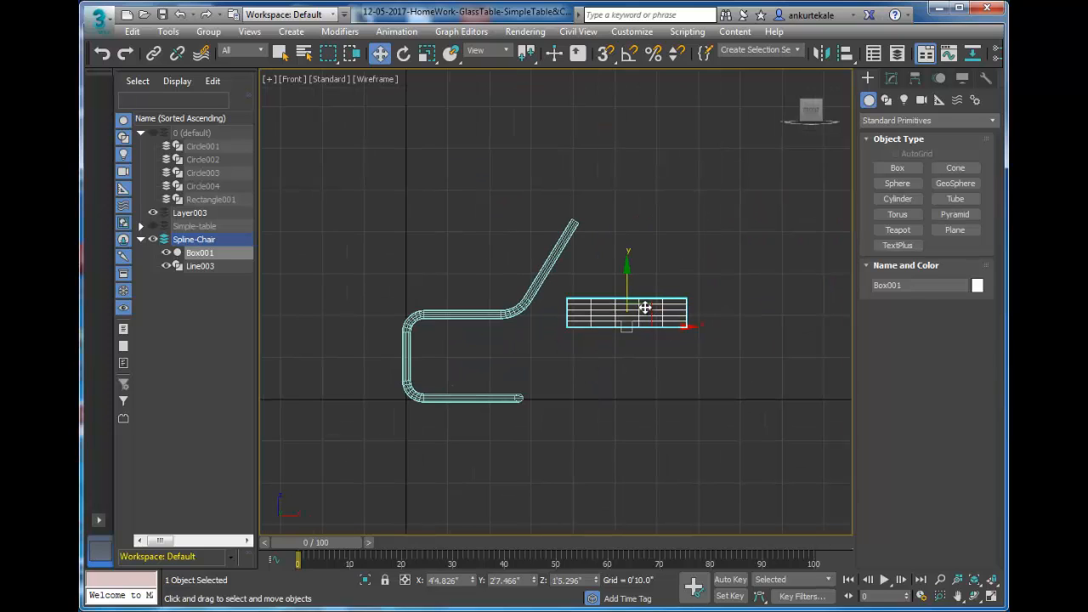
drag(642, 311, 465, 283)
middle_drag(595, 386, 646, 393)
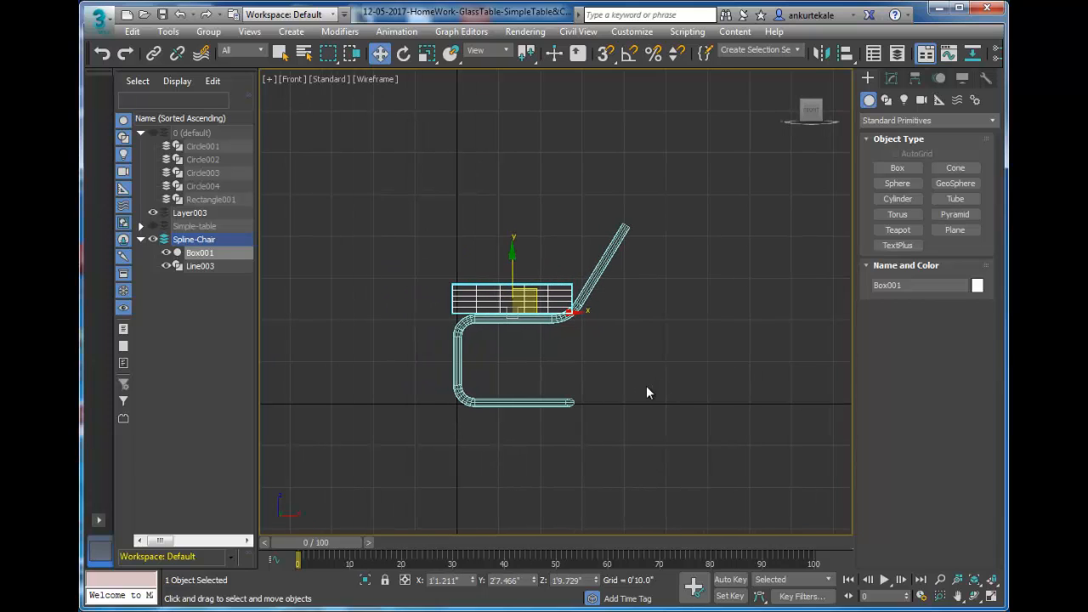
In the maximized Top view, move the seat box across both side rails of the frame, to about X 0'11", Y 0'10".
key(alt+w)
click(677, 223)
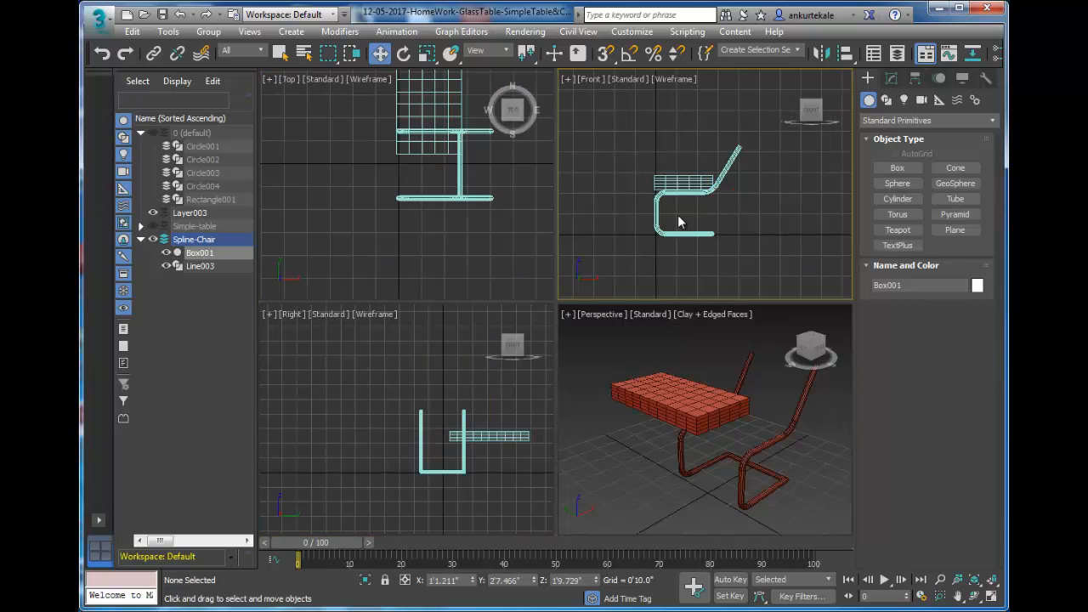
click(478, 219)
key(alt+w)
middle_drag(510, 309, 479, 368)
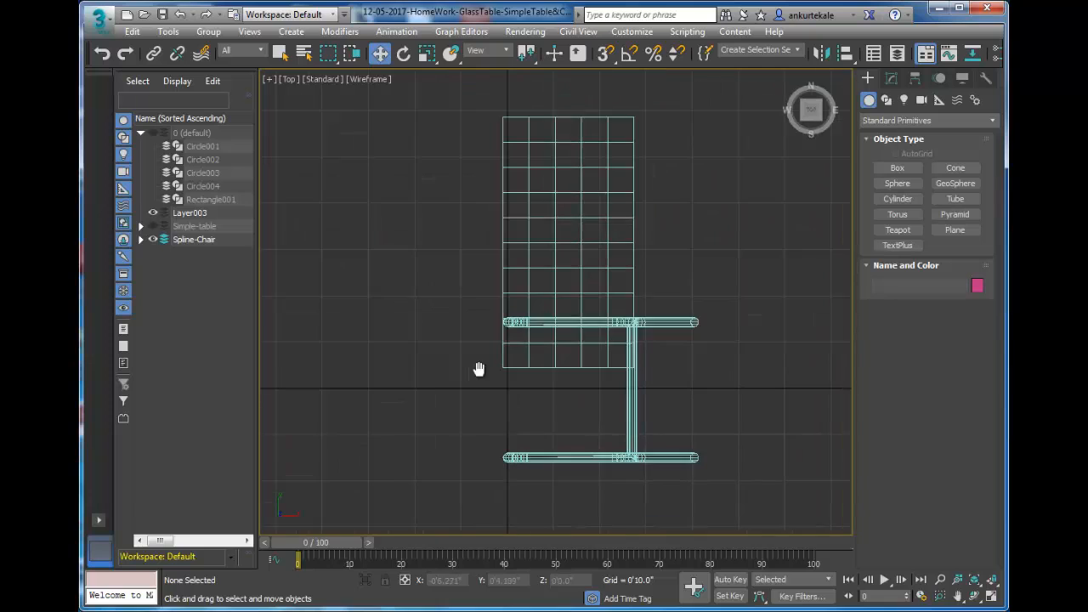
click(537, 120)
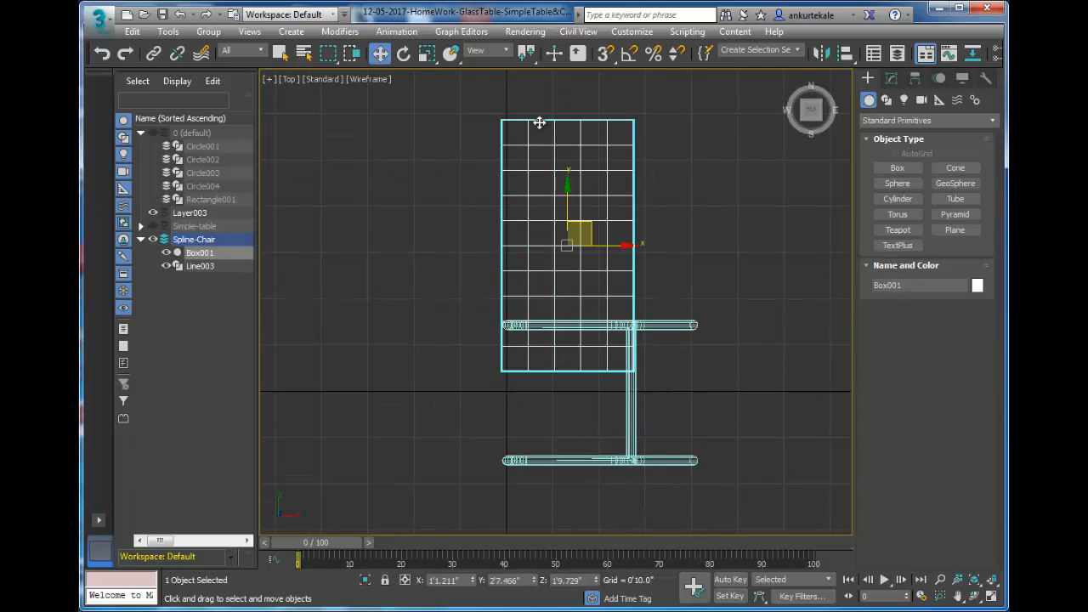
drag(578, 229, 566, 327)
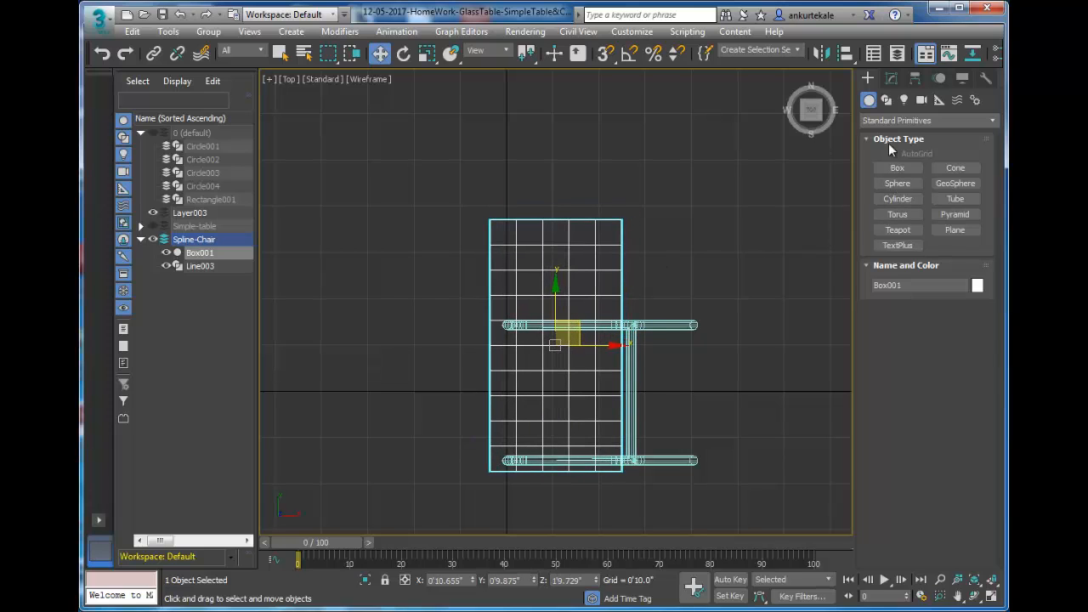
Reduce the seat box to about 2'7" long and 1'8" wide, and center it between the frame's side rails at about Y 0'0".
click(890, 78)
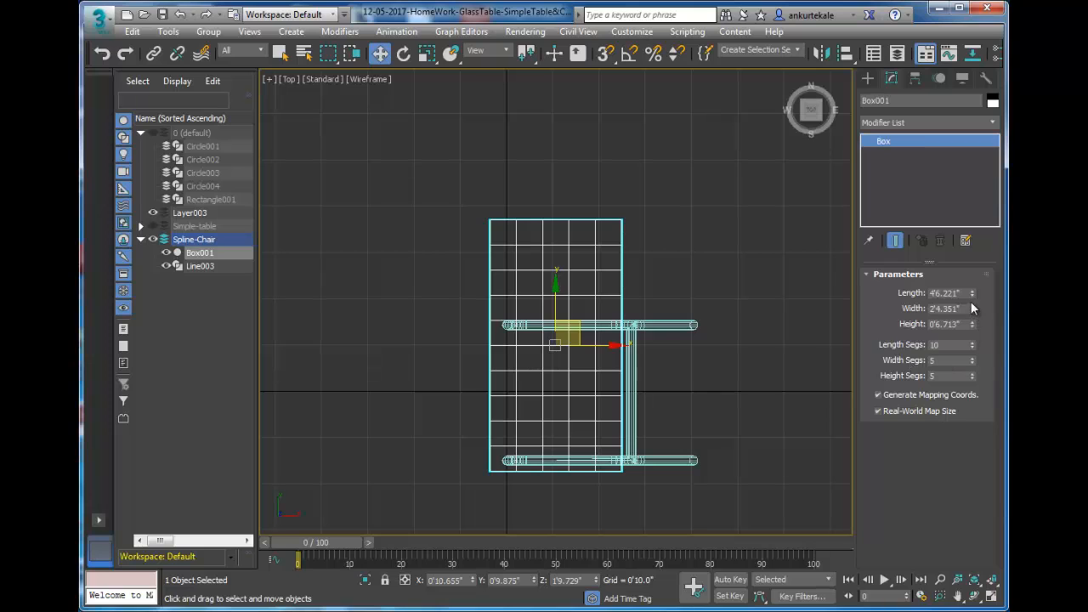
drag(972, 296, 975, 332)
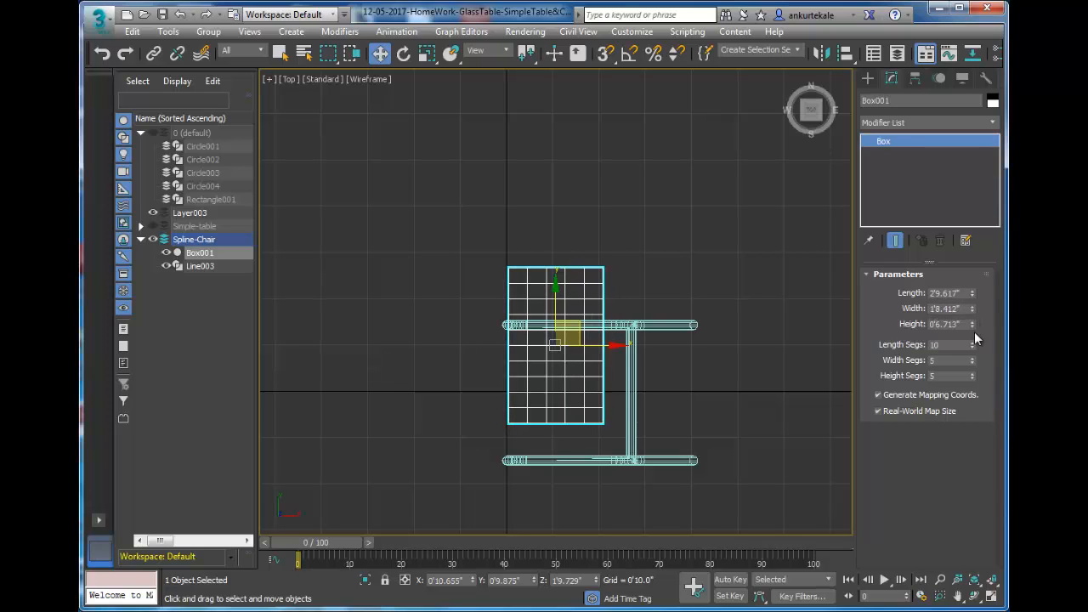
drag(973, 295, 974, 318)
drag(559, 291, 561, 317)
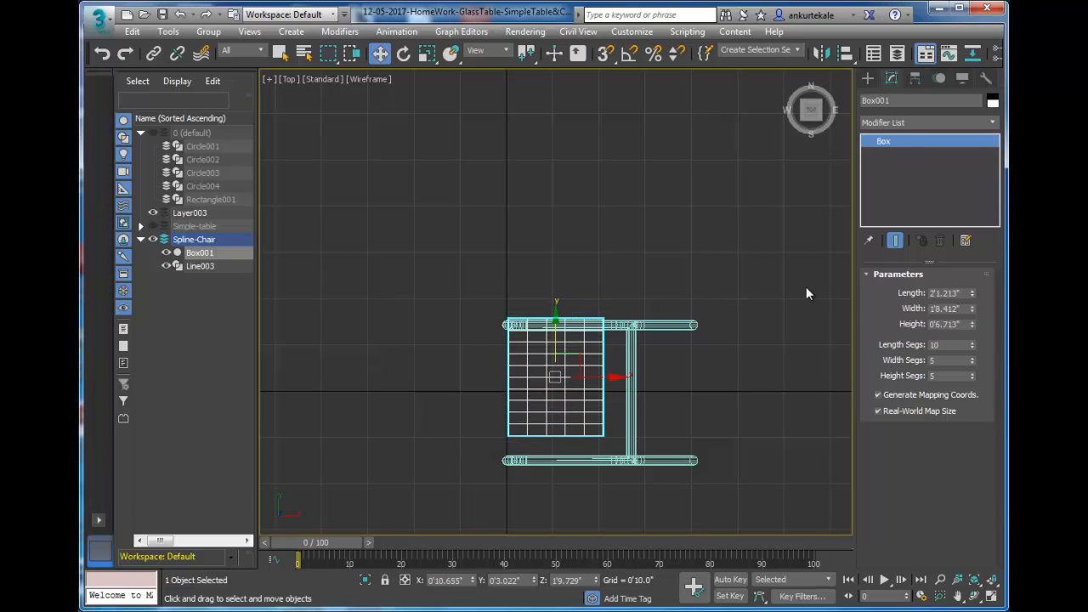
drag(973, 294, 971, 277)
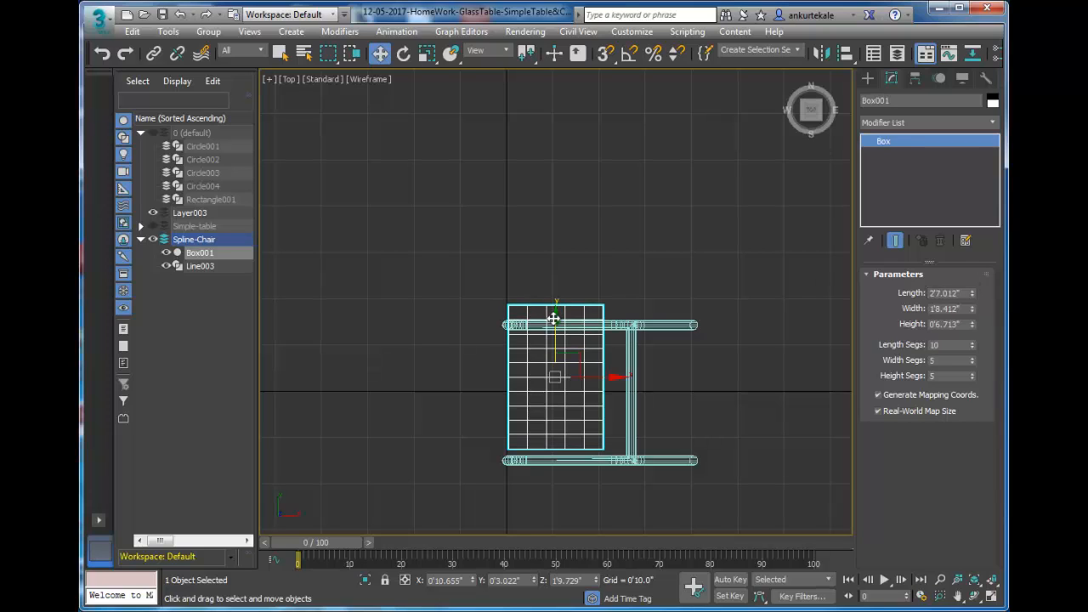
drag(554, 315, 557, 333)
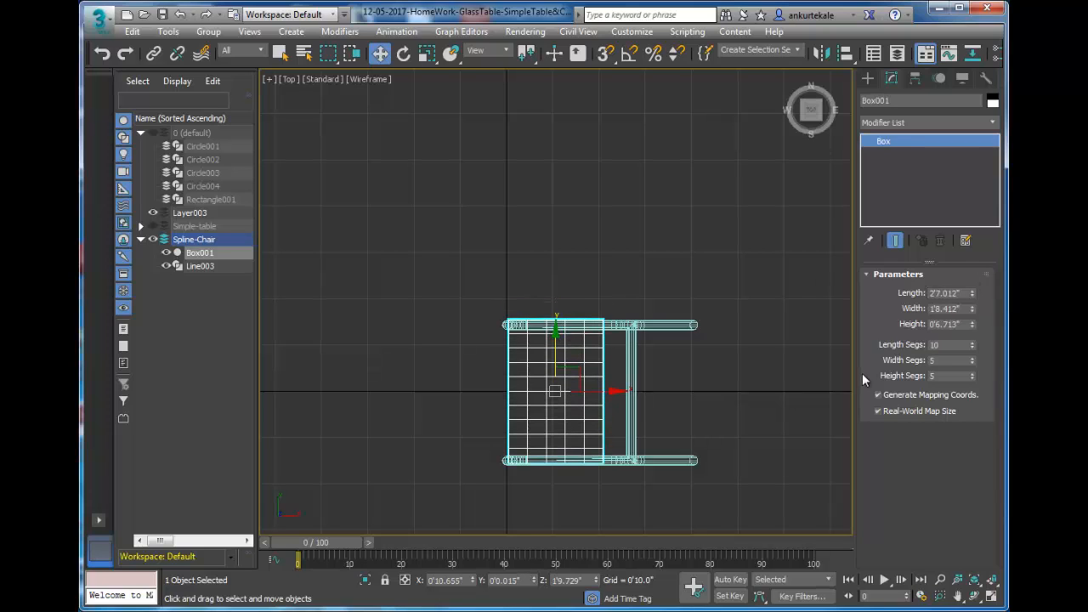
Widen the seat box to about 2'0" and reposition it along the side rails to about X 1'0".
drag(610, 391, 630, 393)
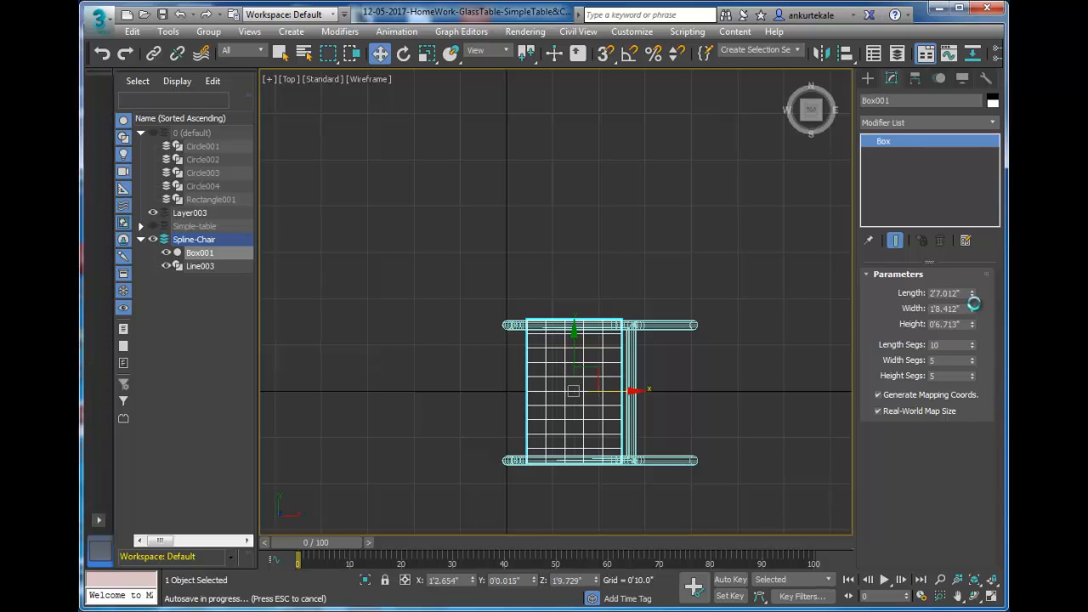
drag(971, 309, 974, 299)
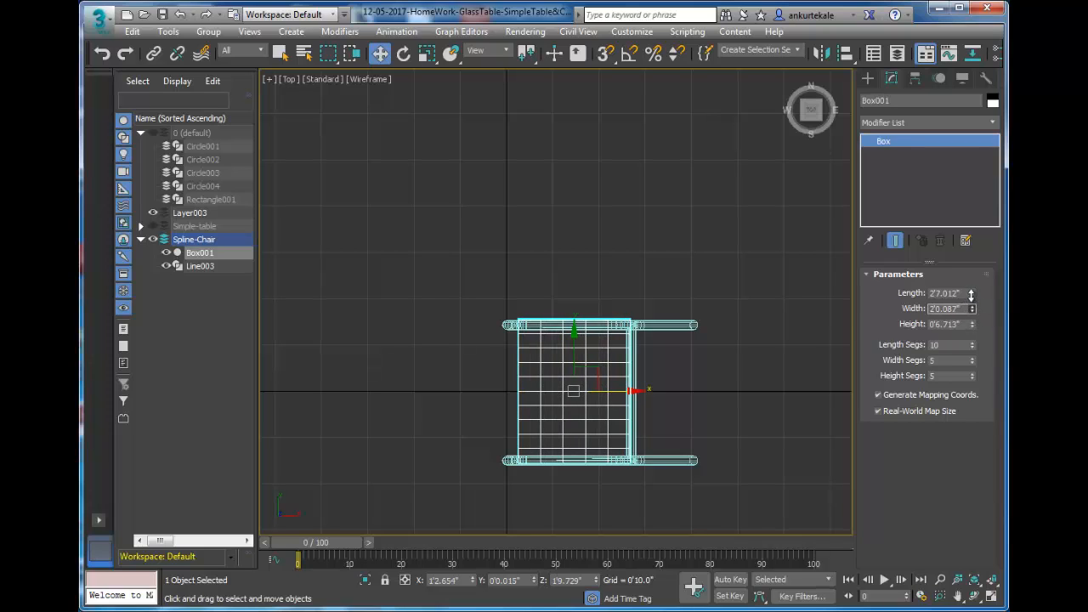
drag(636, 391, 621, 391)
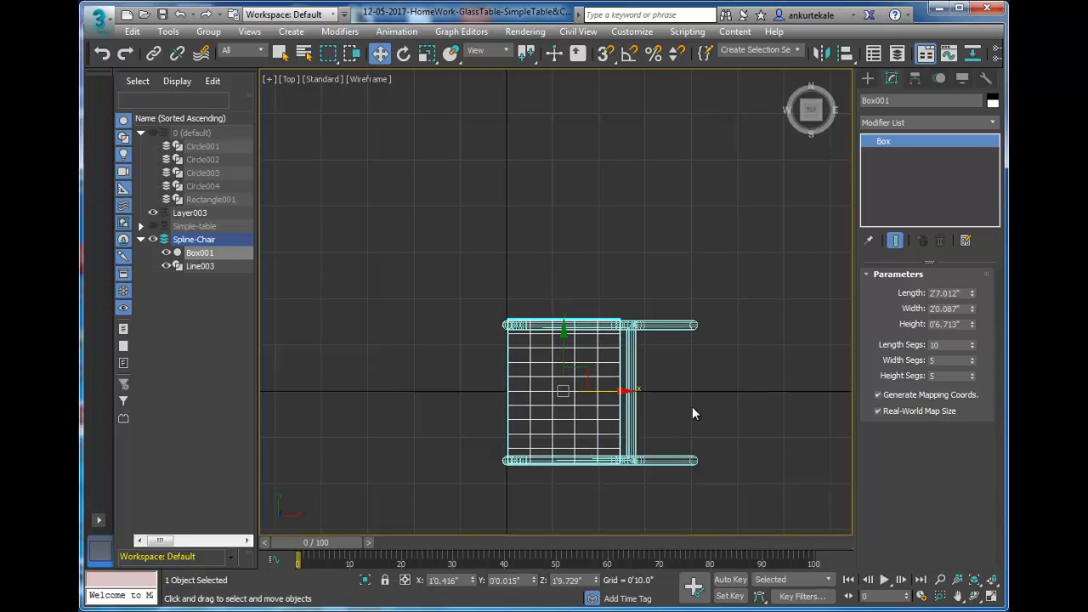
Examine how the seat box fits the chair frame in the maximized Perspective and Right views.
key(alt+w)
click(644, 452)
key(alt+w)
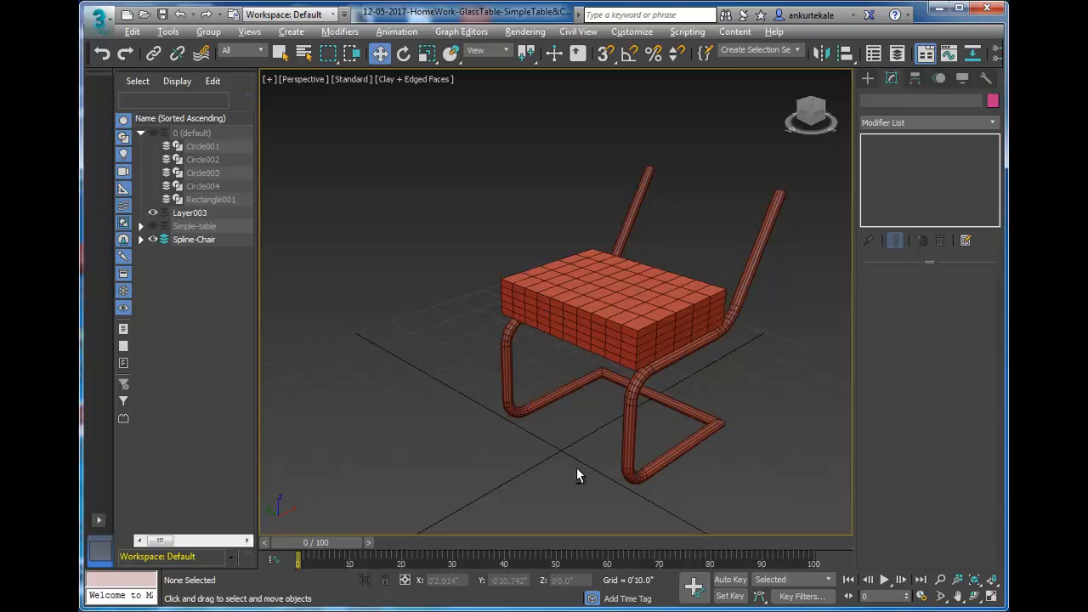
key(alt+w)
click(464, 439)
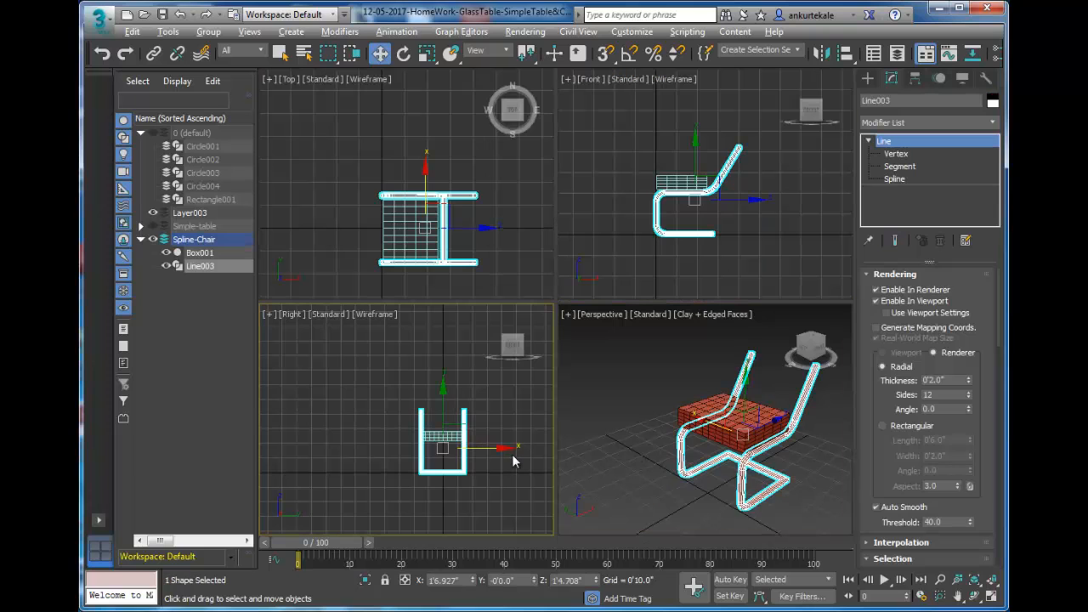
key(alt+w)
click(623, 331)
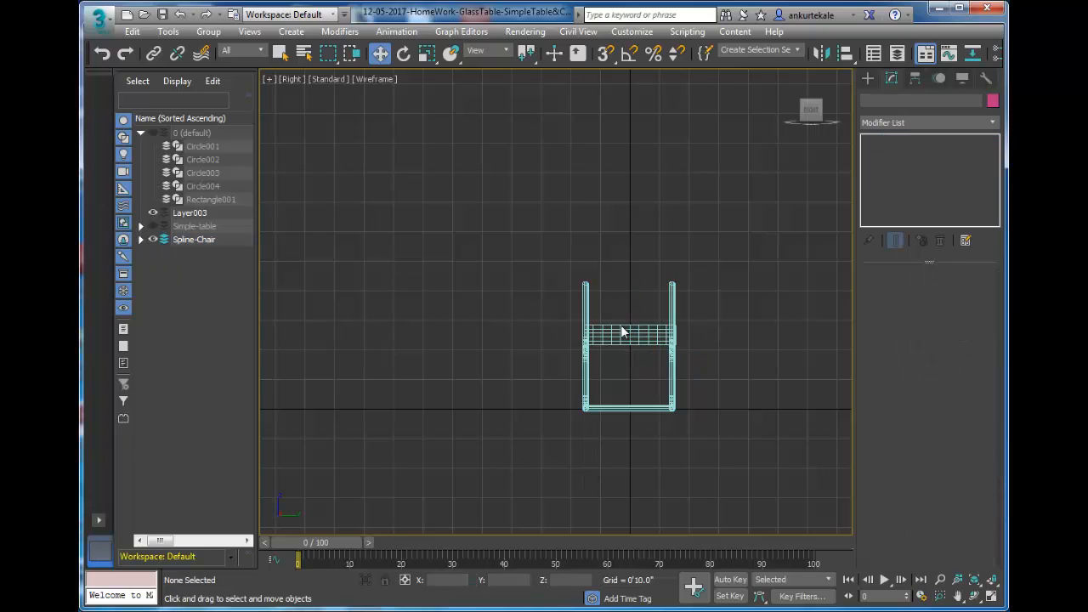
Set the seat box to about 3'0.6" long and 1'11.5" wide so it overhangs both side rails.
click(623, 331)
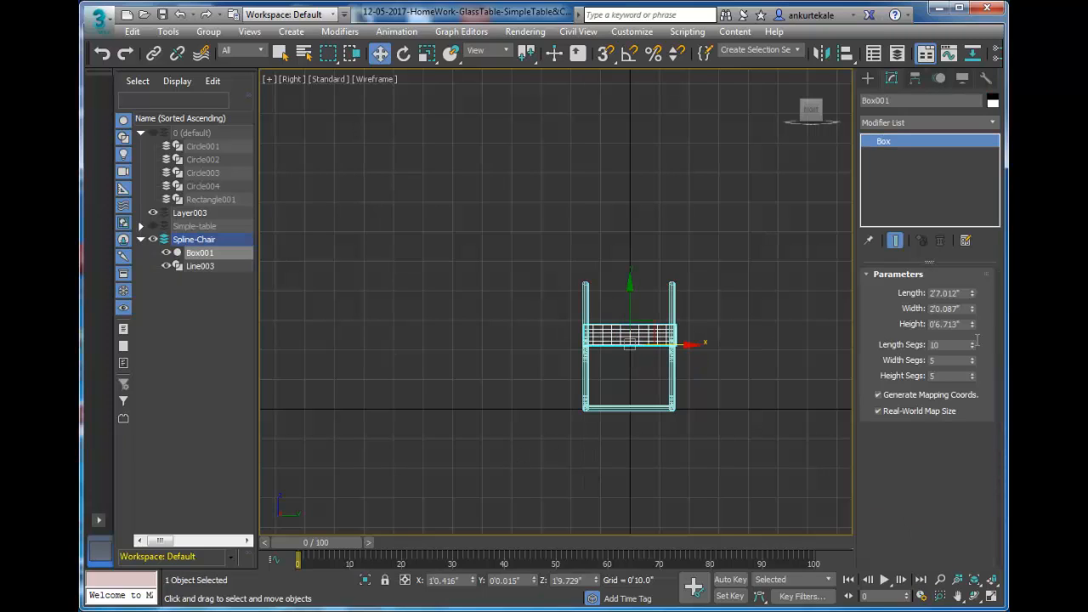
drag(971, 306, 973, 293)
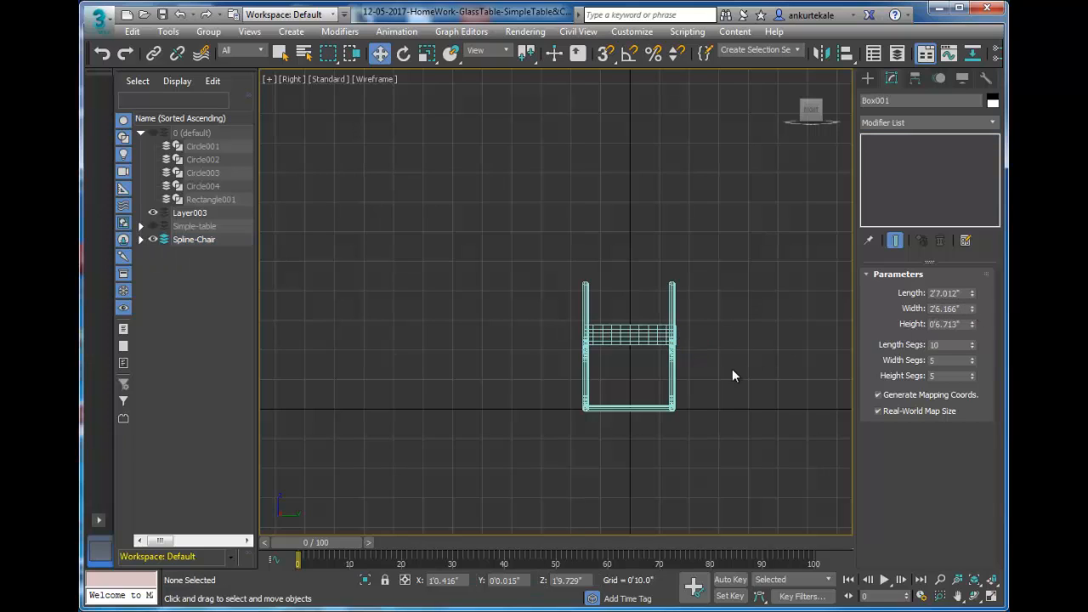
key(alt+w)
click(404, 227)
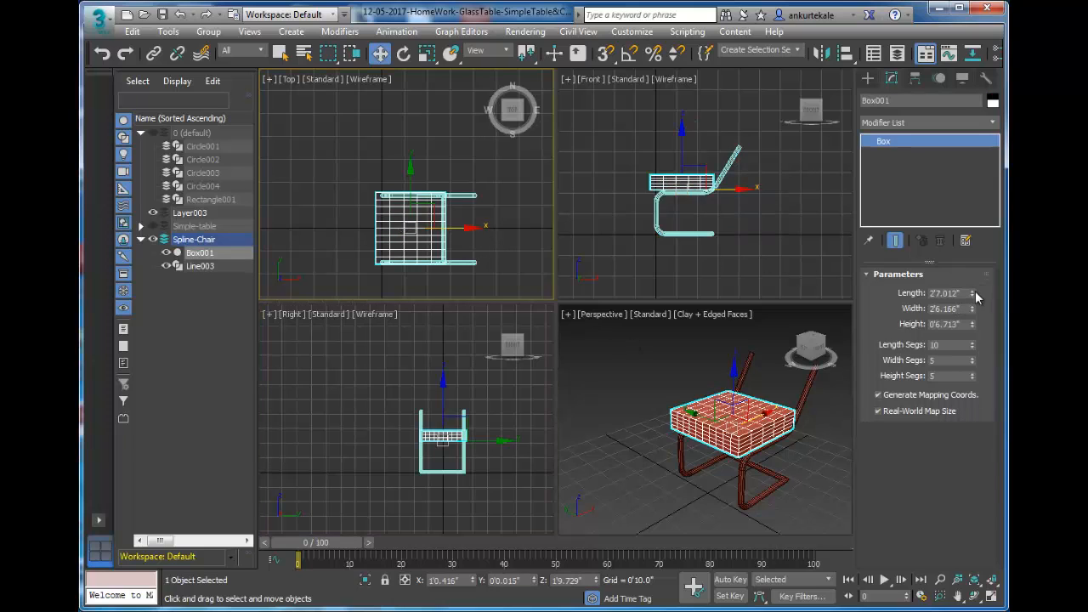
drag(974, 294, 974, 276)
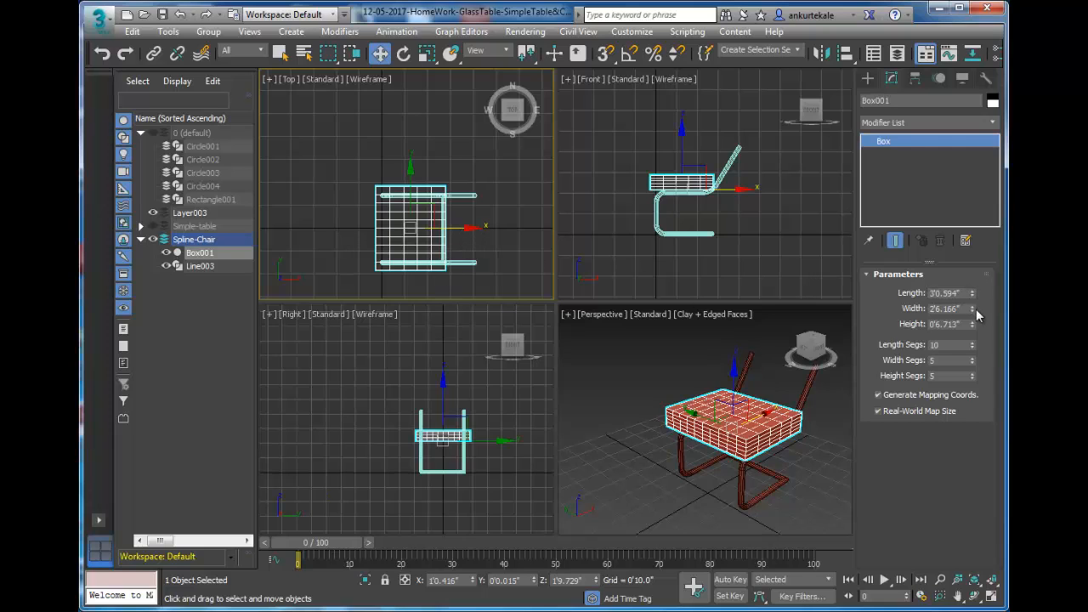
drag(974, 310, 979, 331)
Examine the resized seat on the chair frame in the Perspective, Front and Right views, including from a lower angle.
right_click(767, 430)
key(alt+w)
click(634, 447)
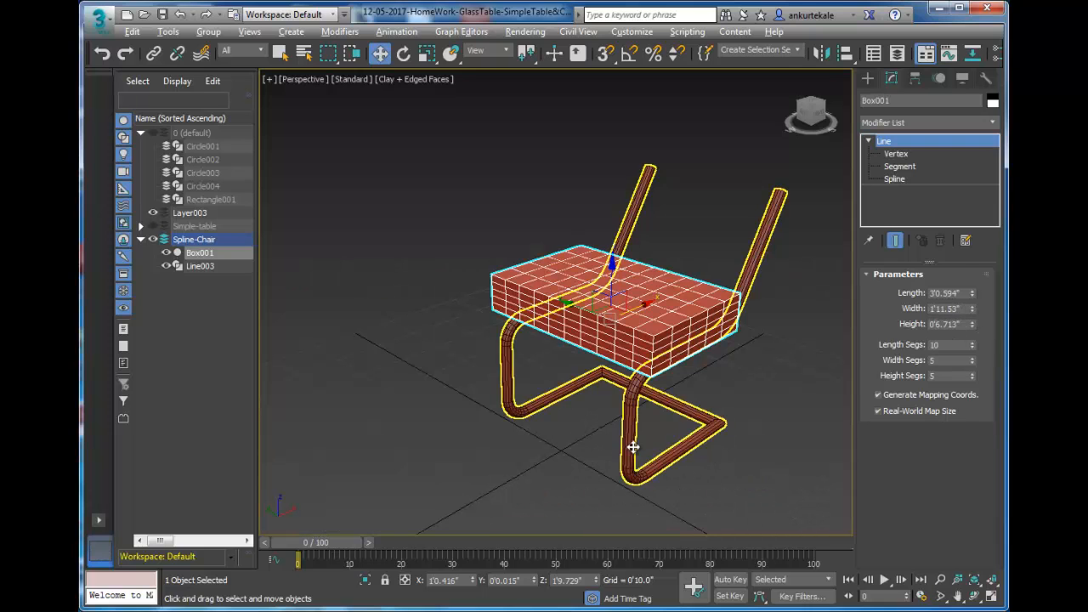
key(alt+w)
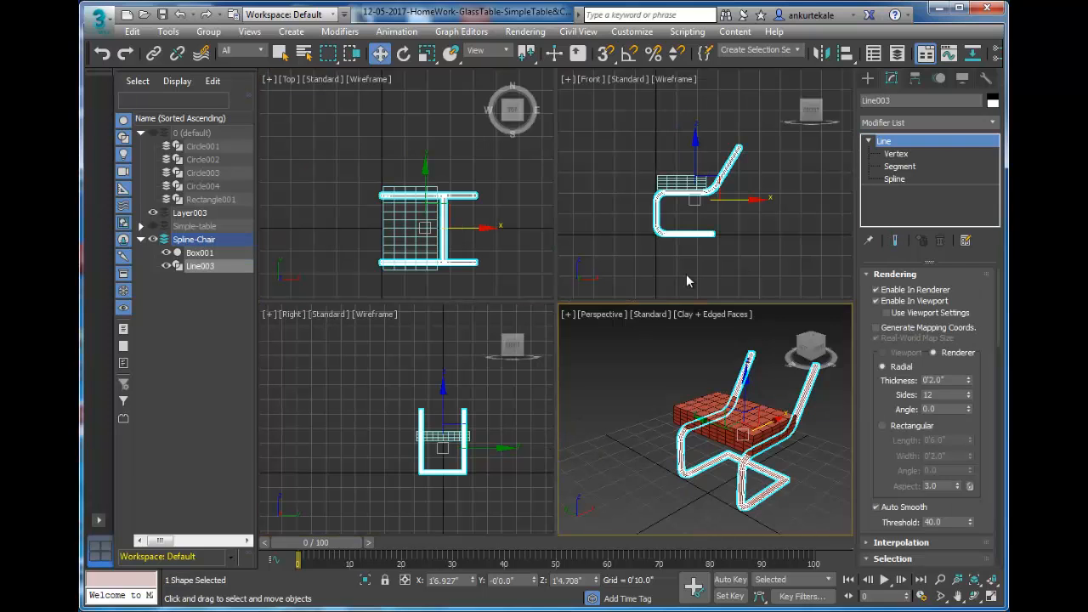
click(687, 277)
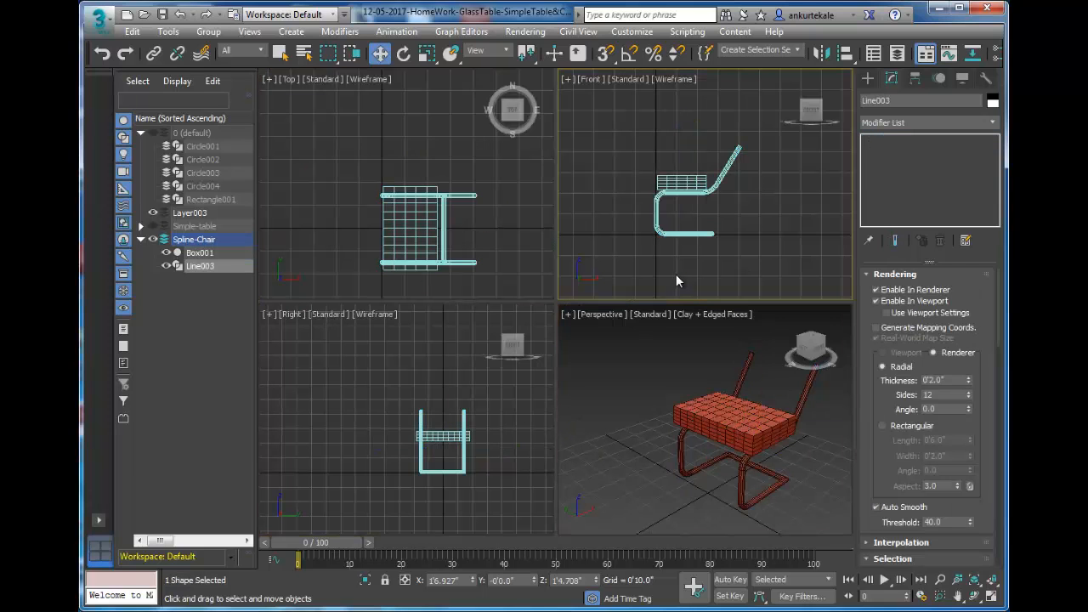
right_click(500, 454)
key(alt+w)
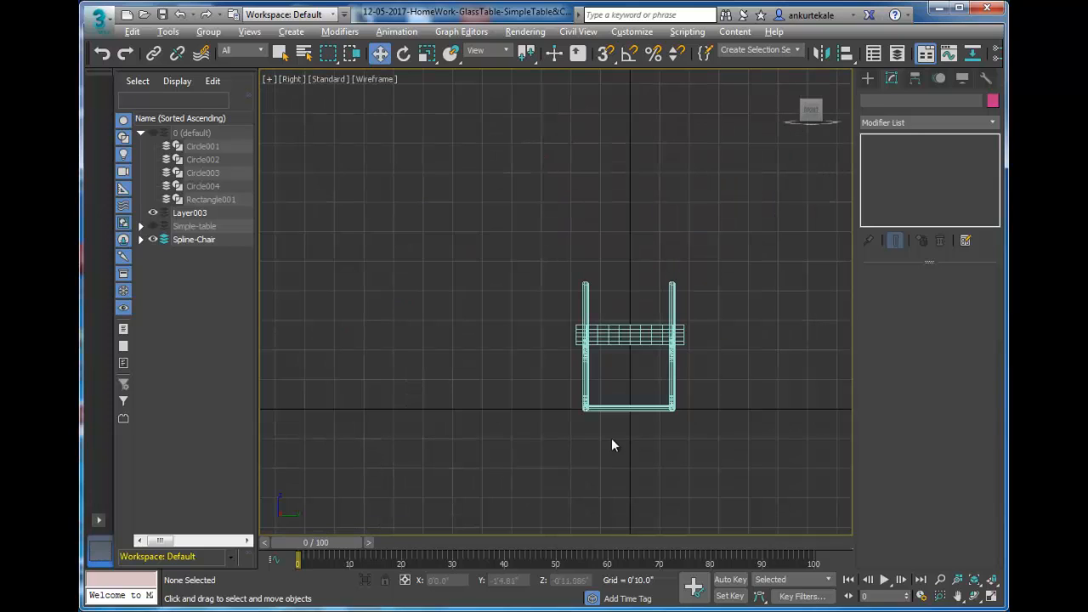
key(alt+w)
right_click(653, 439)
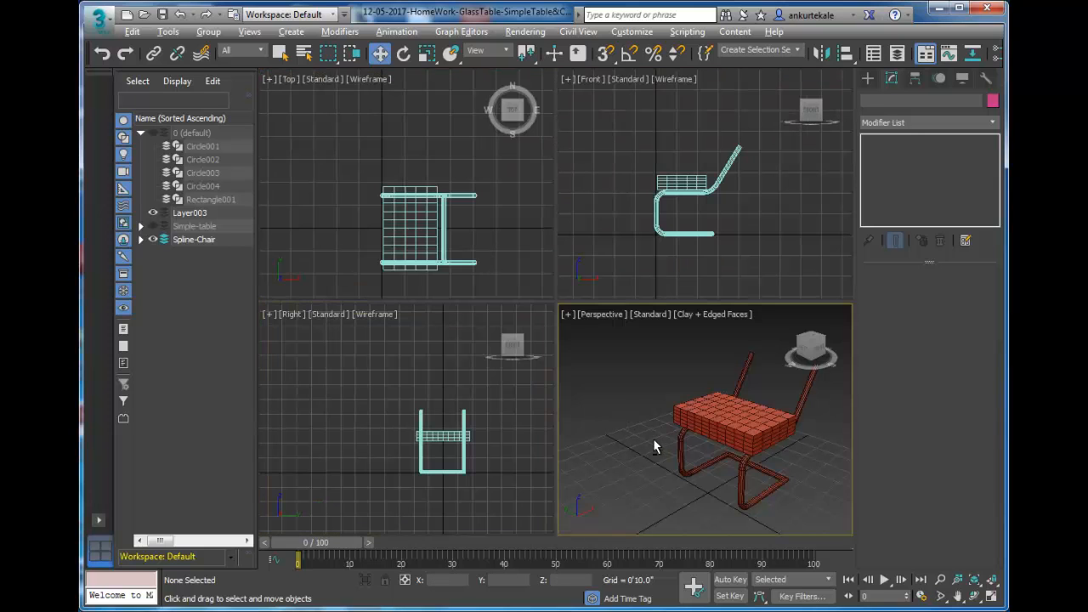
key(alt+w)
alt+middle_drag(500, 404, 532, 383)
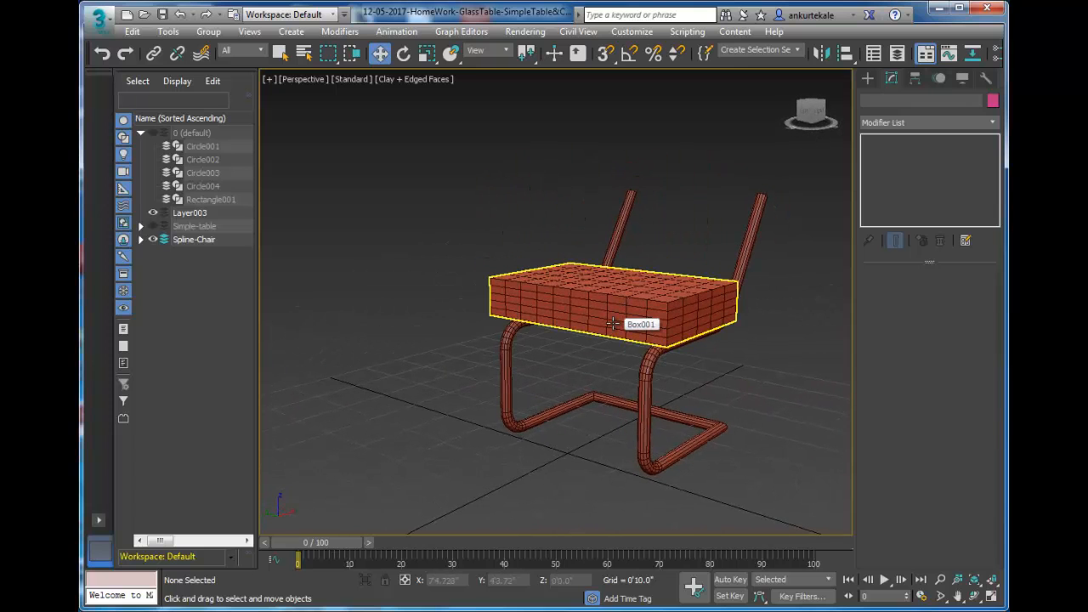
Apply a TurboSmooth modifier to the seat box to round its edges.
click(612, 323)
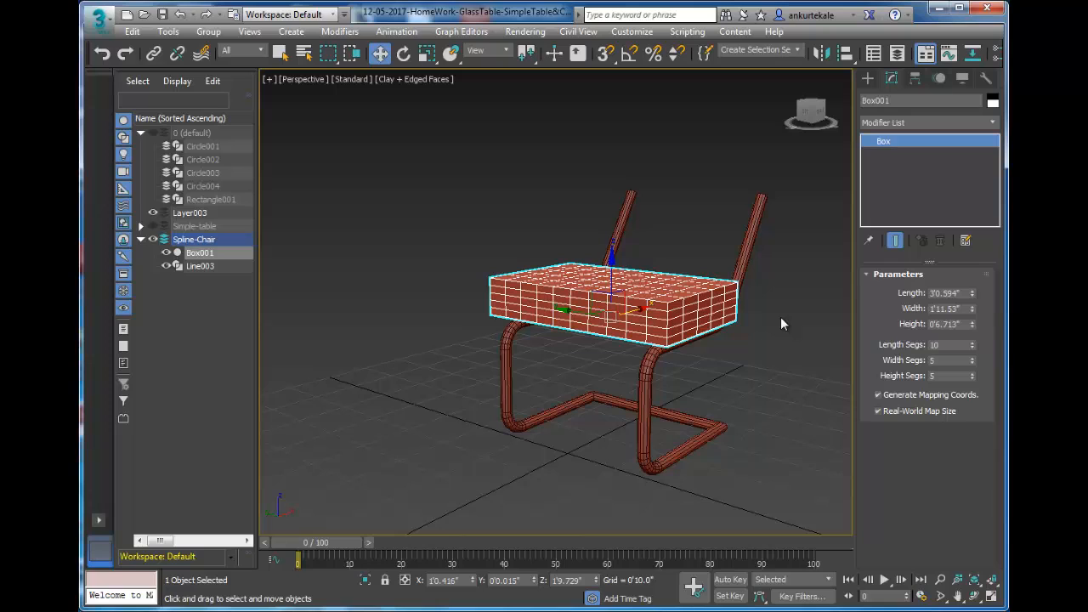
click(899, 121)
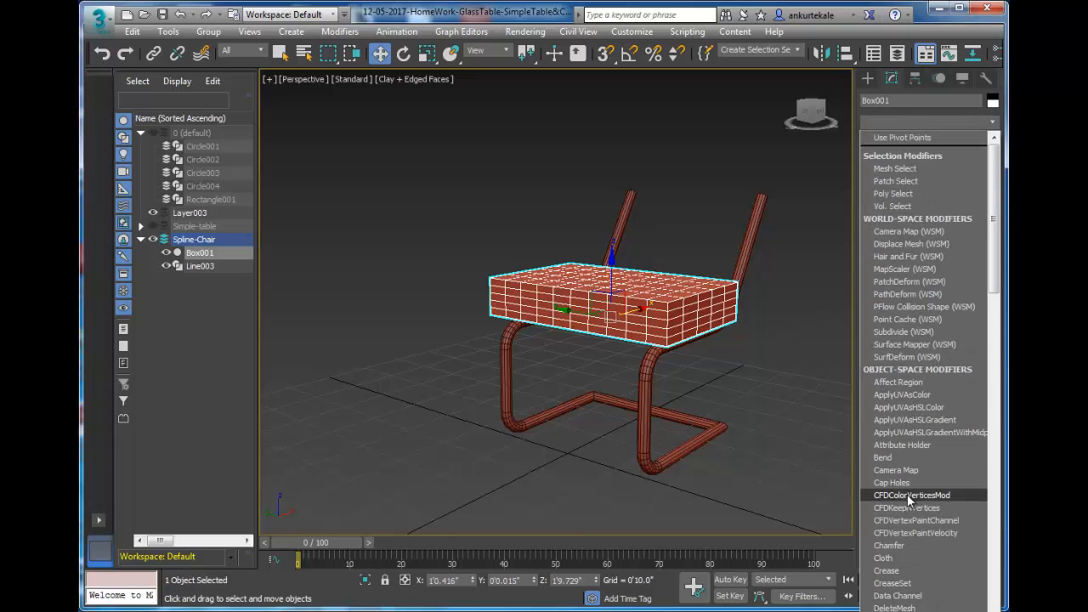
click(780, 313)
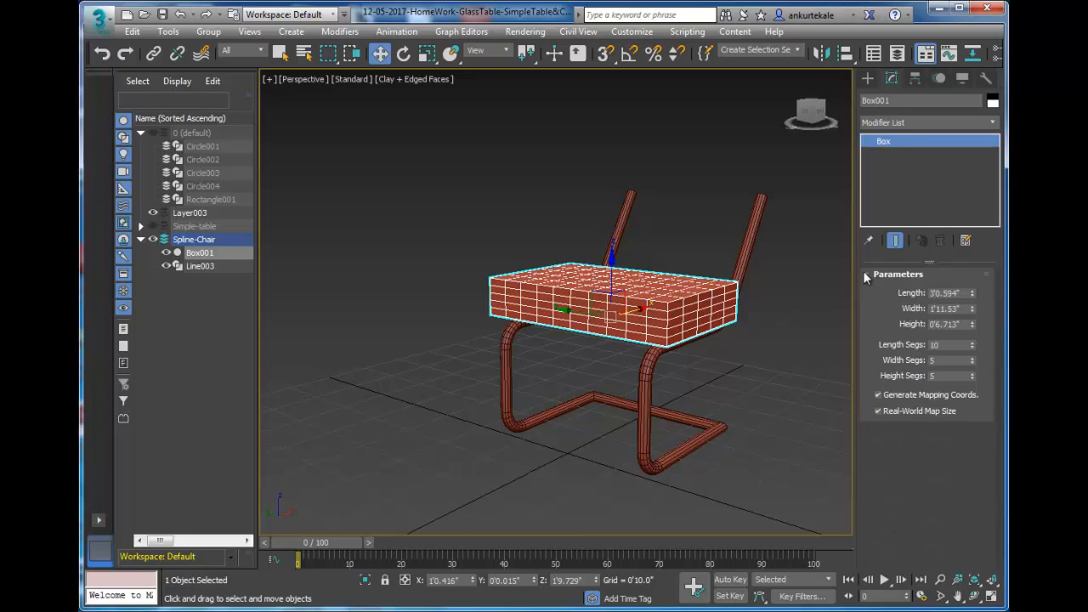
click(899, 125)
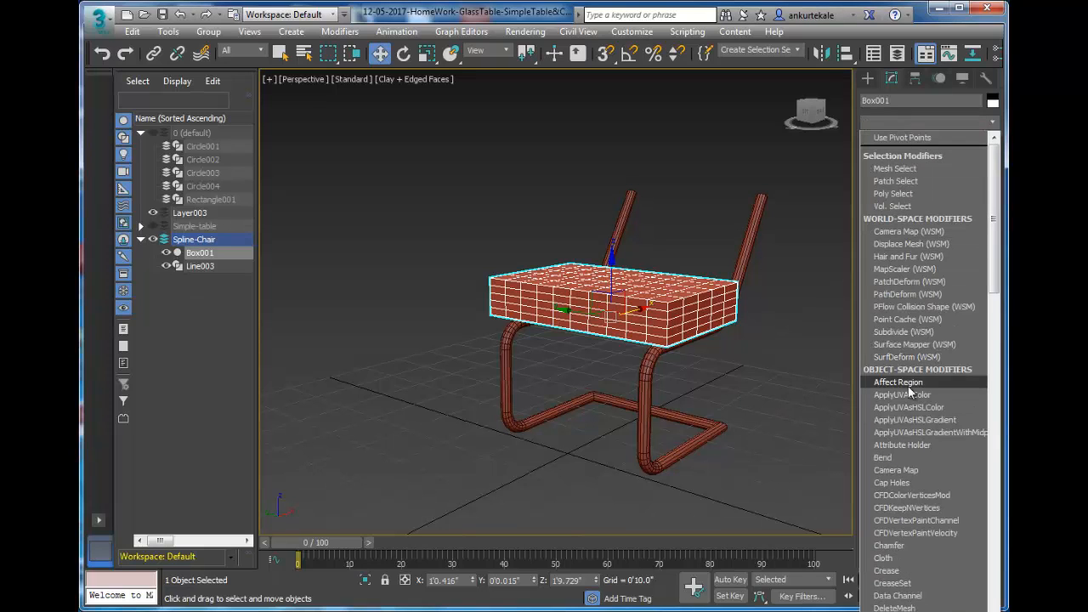
key(t)
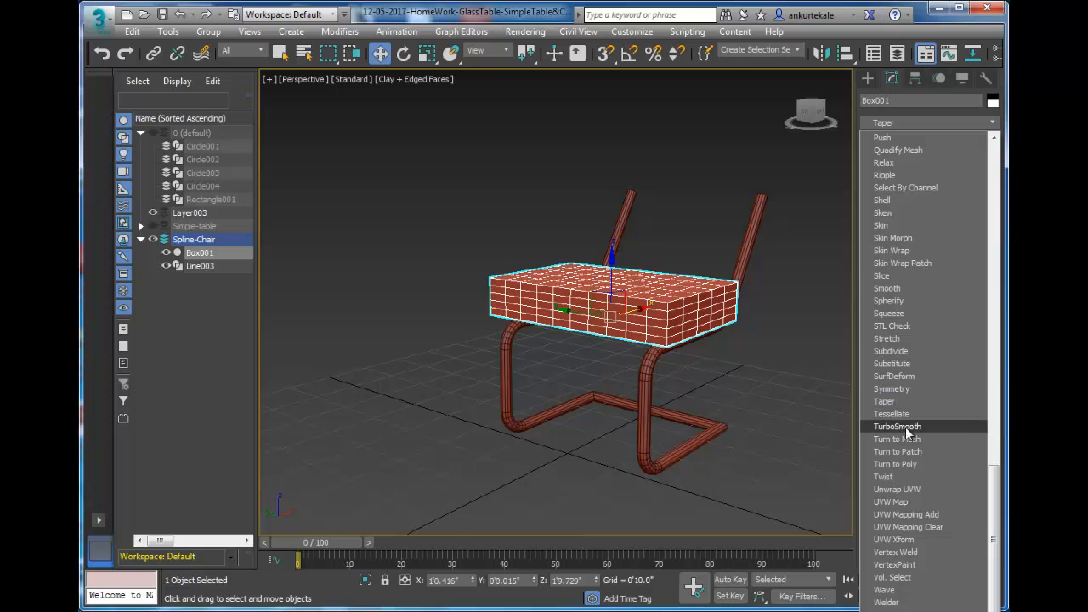
click(896, 426)
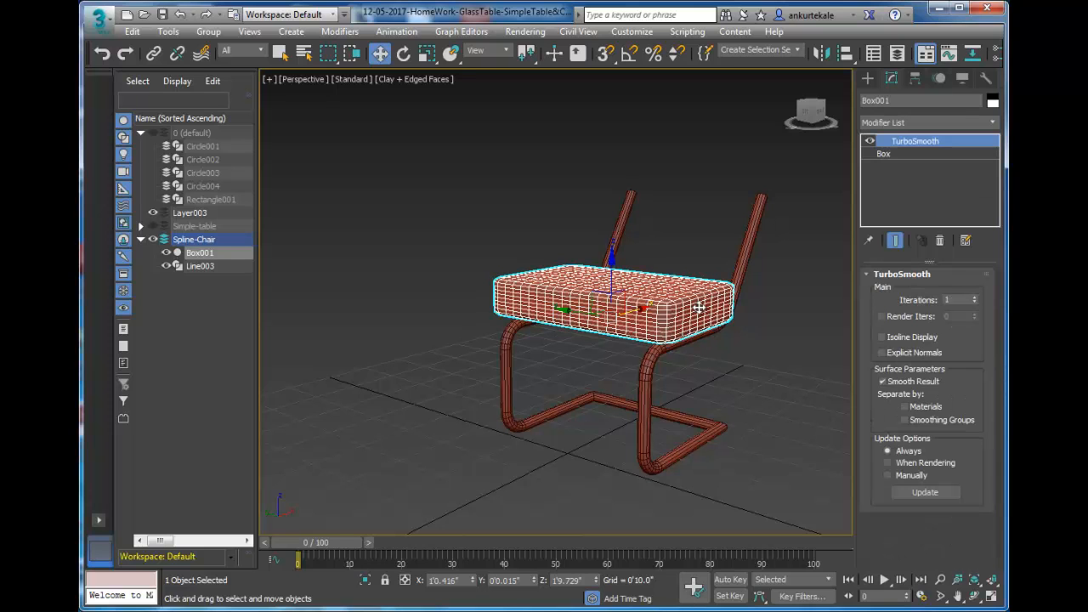
click(756, 329)
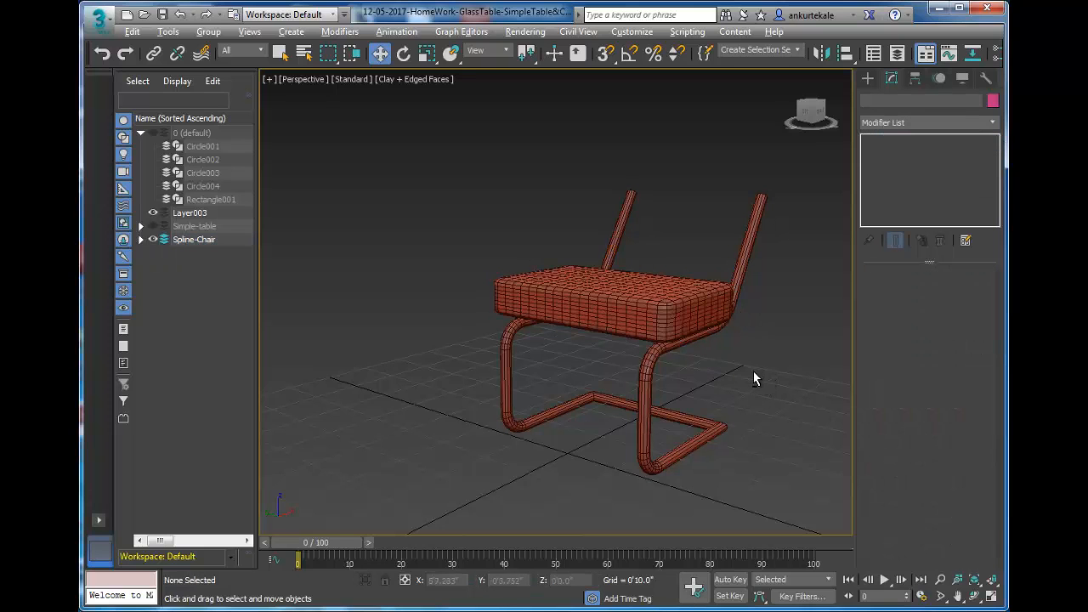
Convert the smoothed seat box to an Editable Poly.
mouse_move(753, 372)
alt+middle_down()
mouse_move(804, 359)
mouse_move(748, 388)
mouse_move(748, 400)
mouse_move(763, 379)
alt+middle_up()
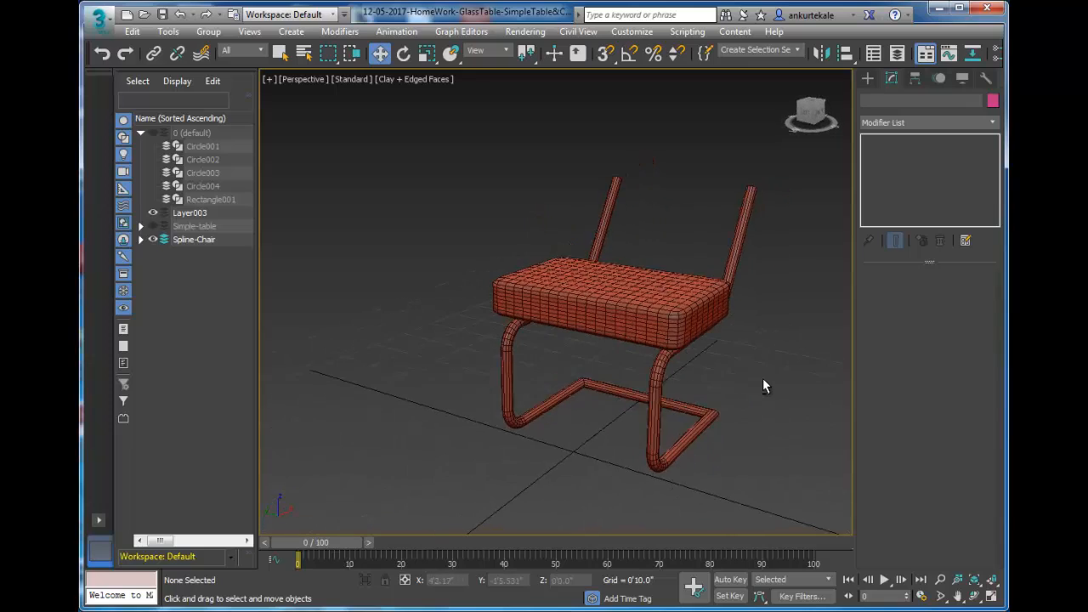
scroll(612, 357, up, 10)
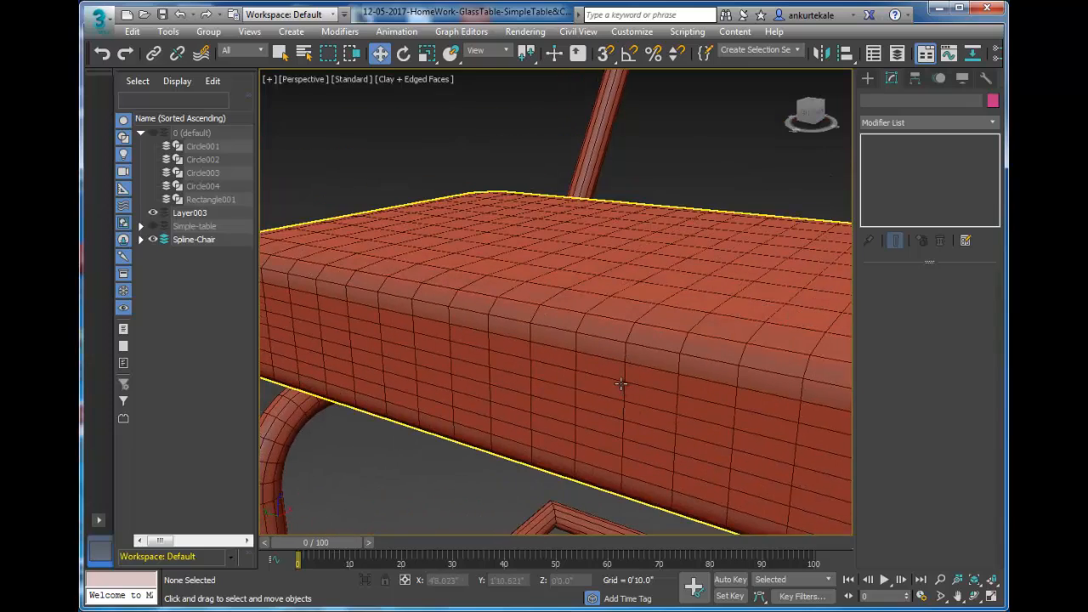
middle_drag(620, 384, 627, 329)
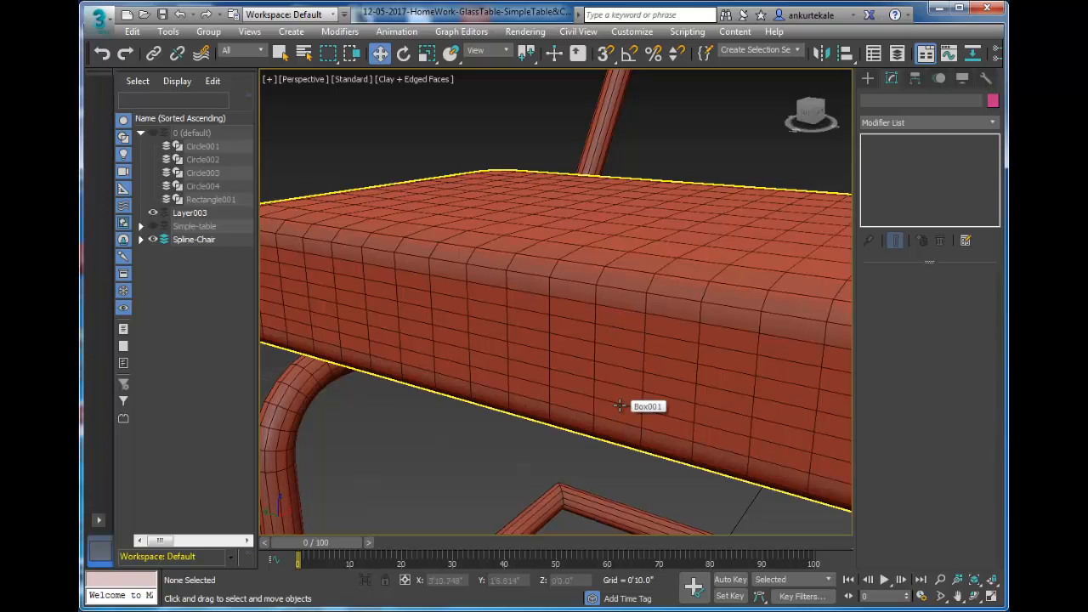
click(645, 401)
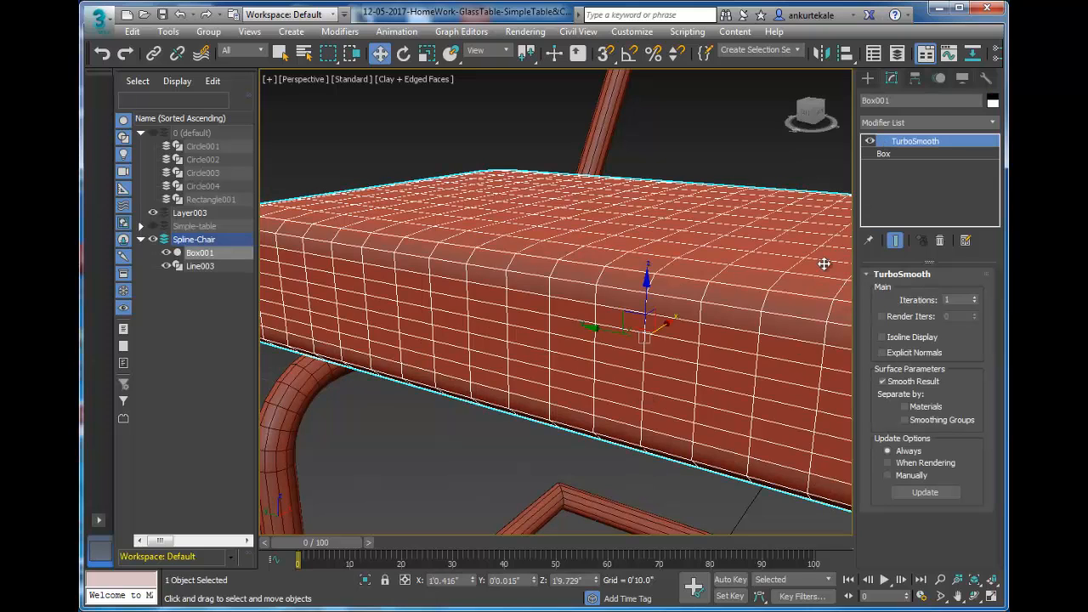
right_click(738, 301)
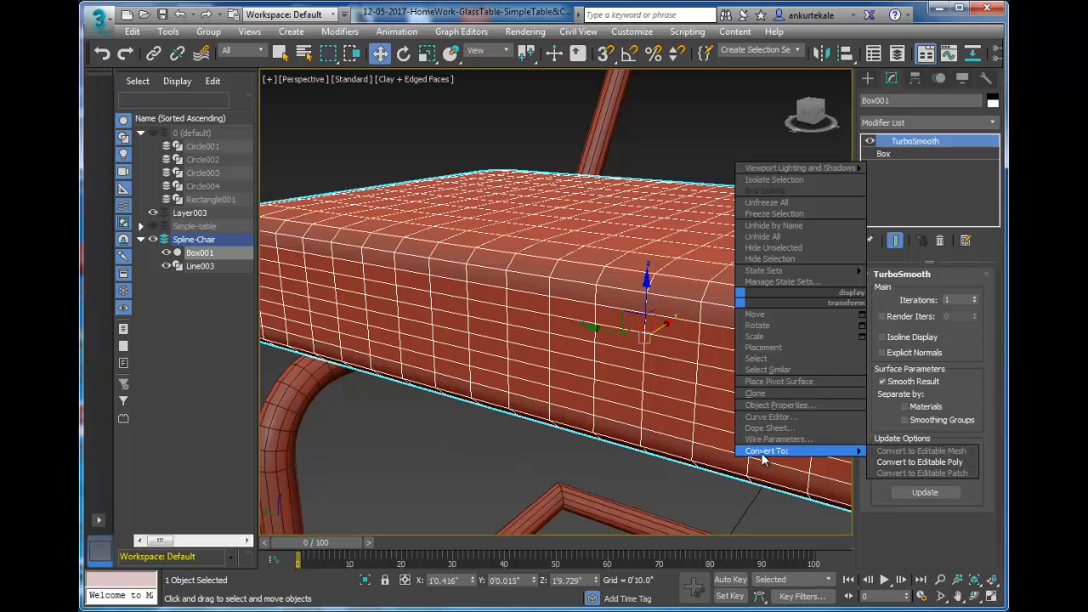
mouse_move(769, 451)
click(913, 463)
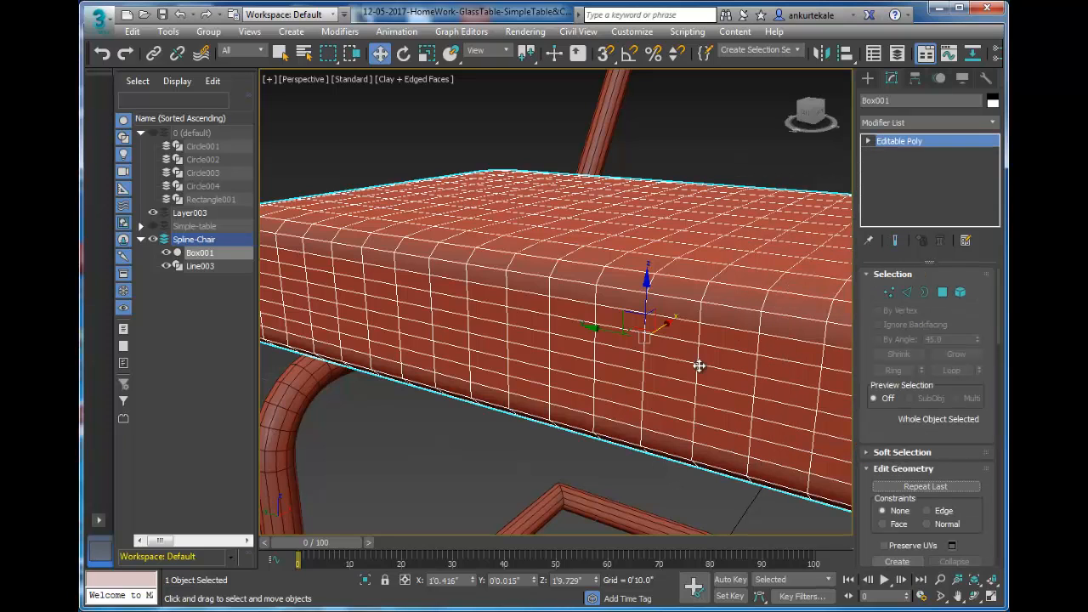
At Edge level, select two horizontal edge loops around the sides of the seat, one upper and one lower.
click(876, 141)
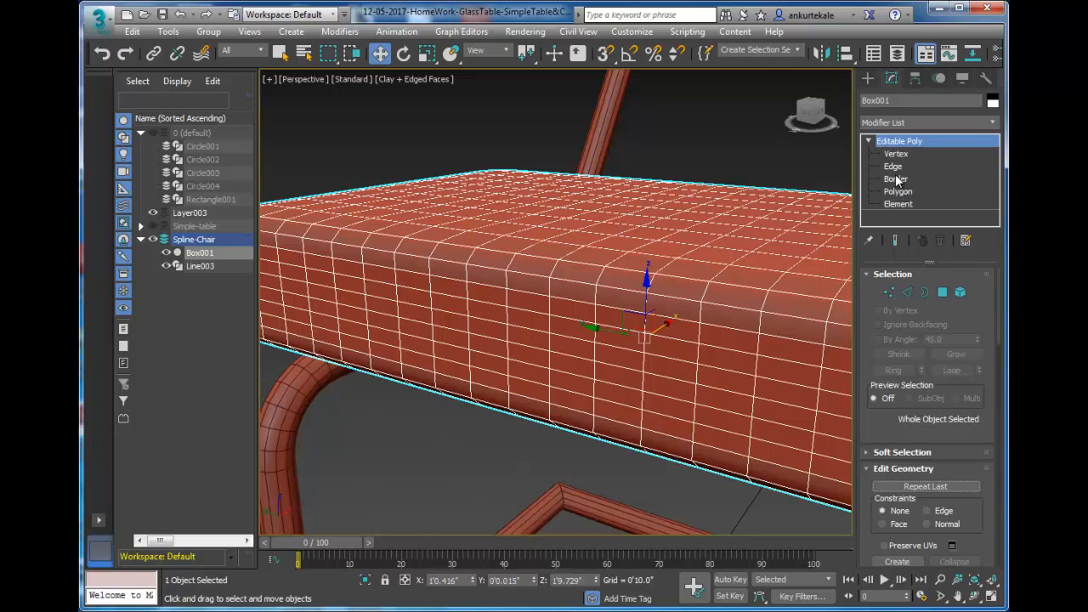
click(893, 166)
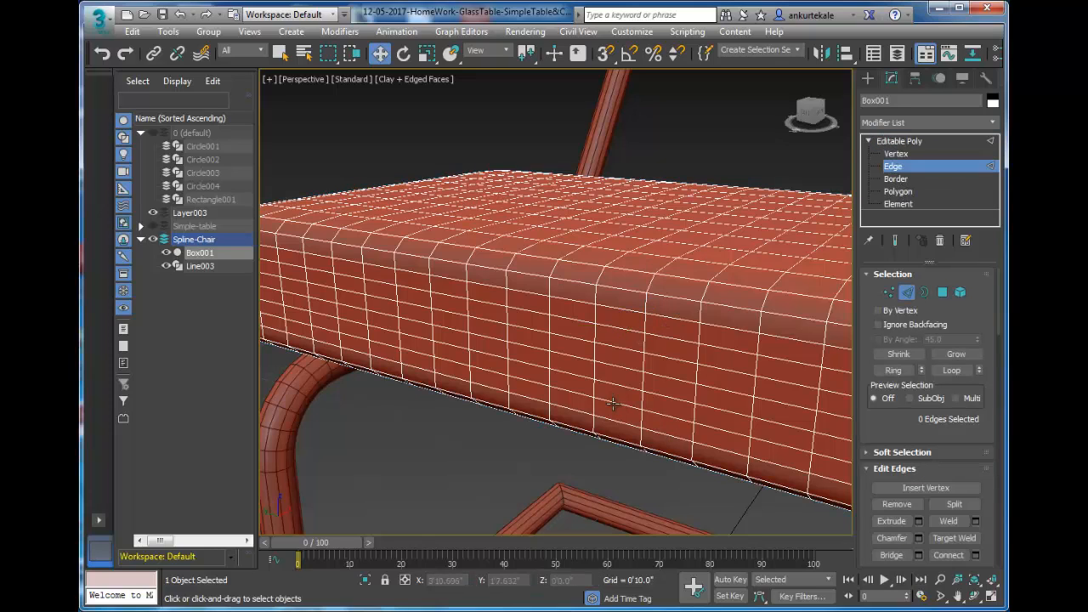
click(612, 403)
drag(663, 414, 626, 401)
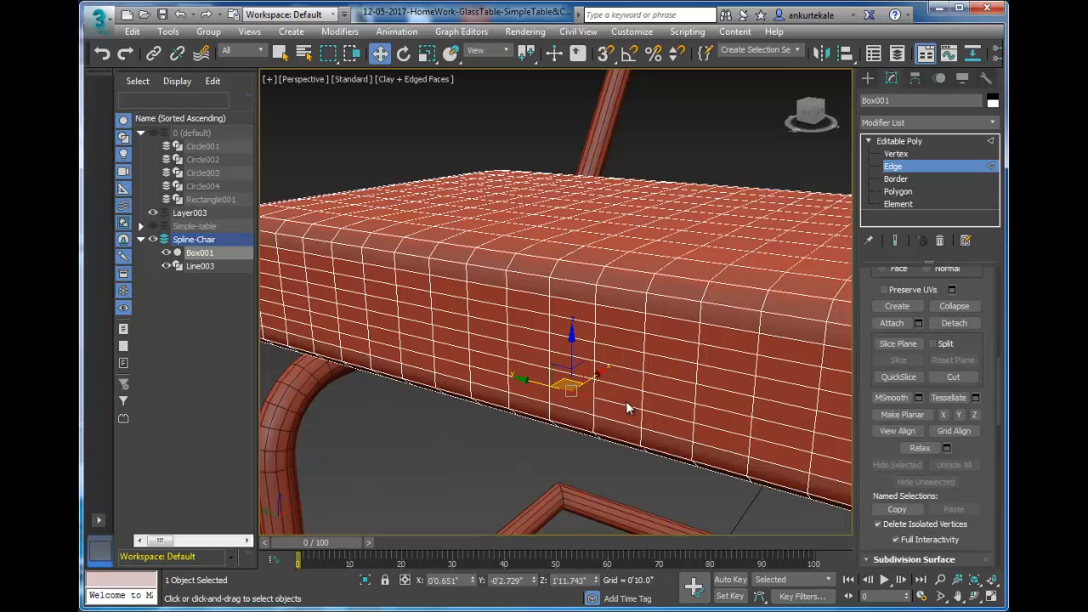
double_click(620, 403)
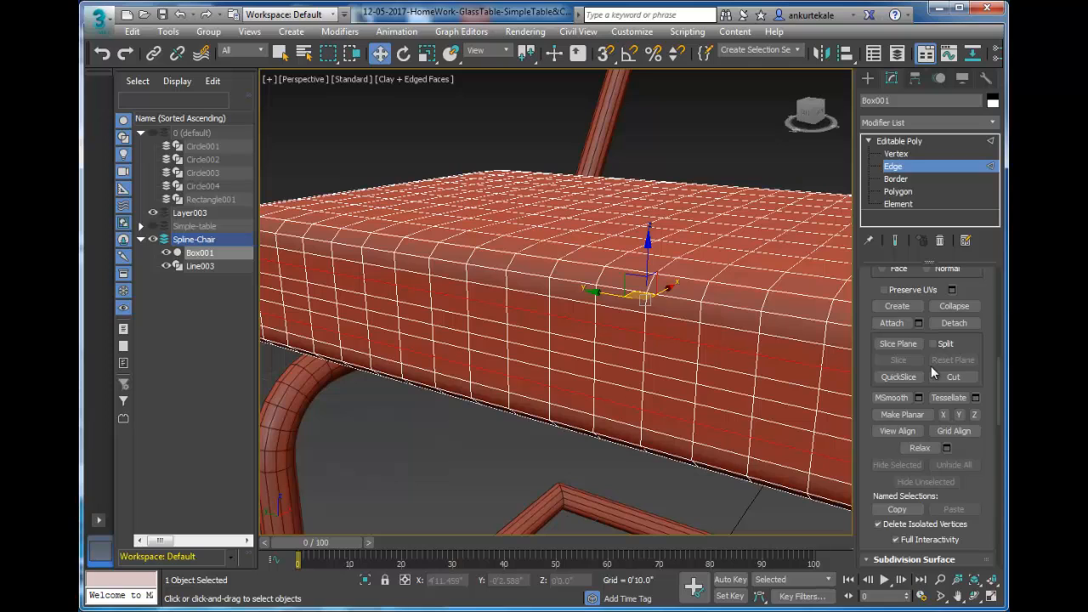
Create a smooth shape named Piping from the selected edge loops.
drag(1000, 365, 981, 250)
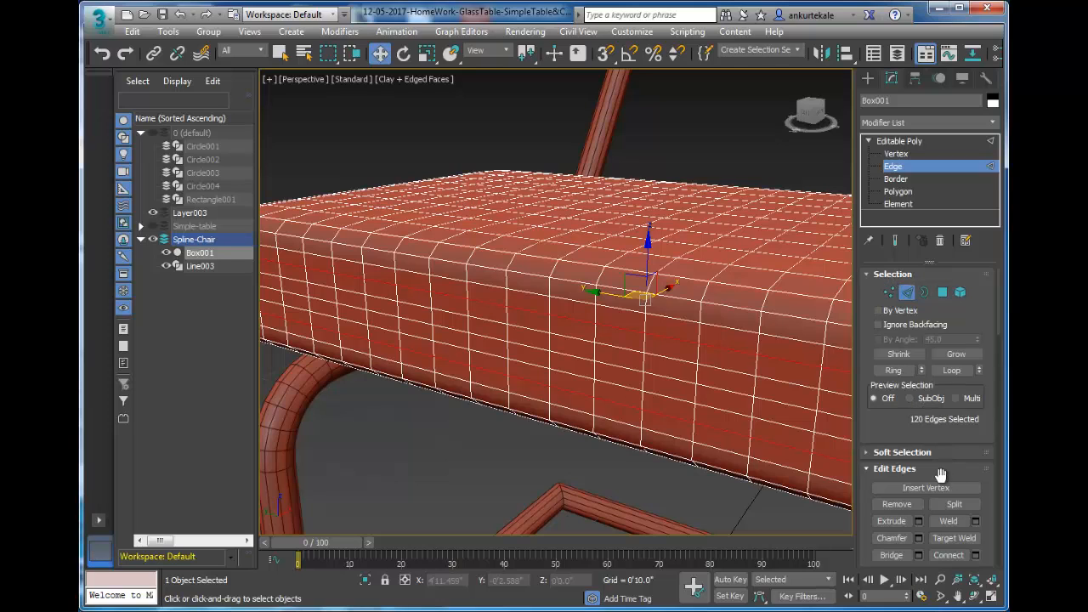
drag(1002, 328, 1002, 362)
click(909, 347)
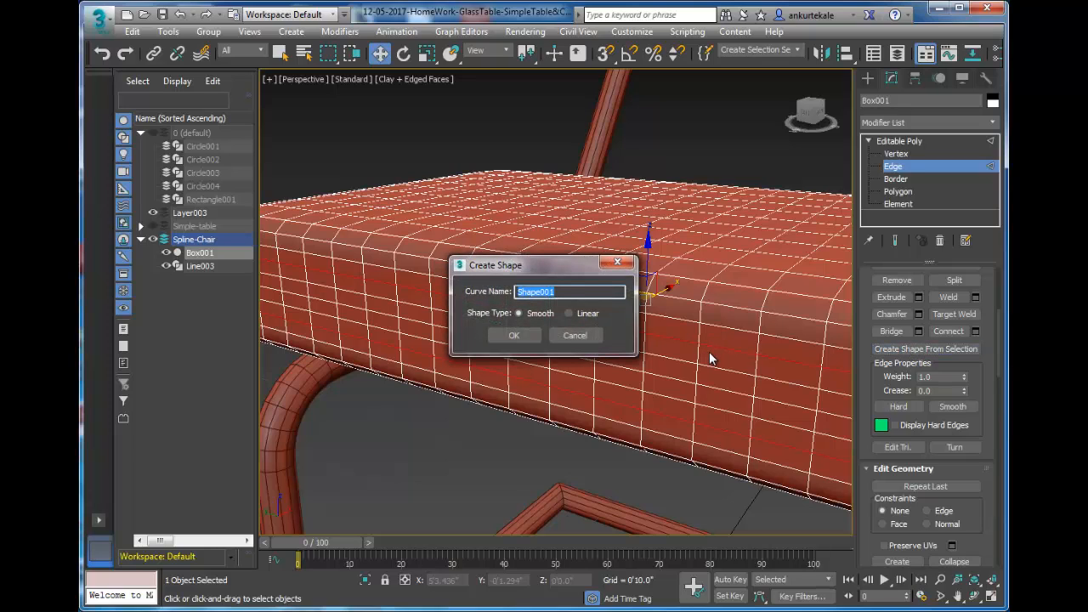
text(Piping)
click(515, 336)
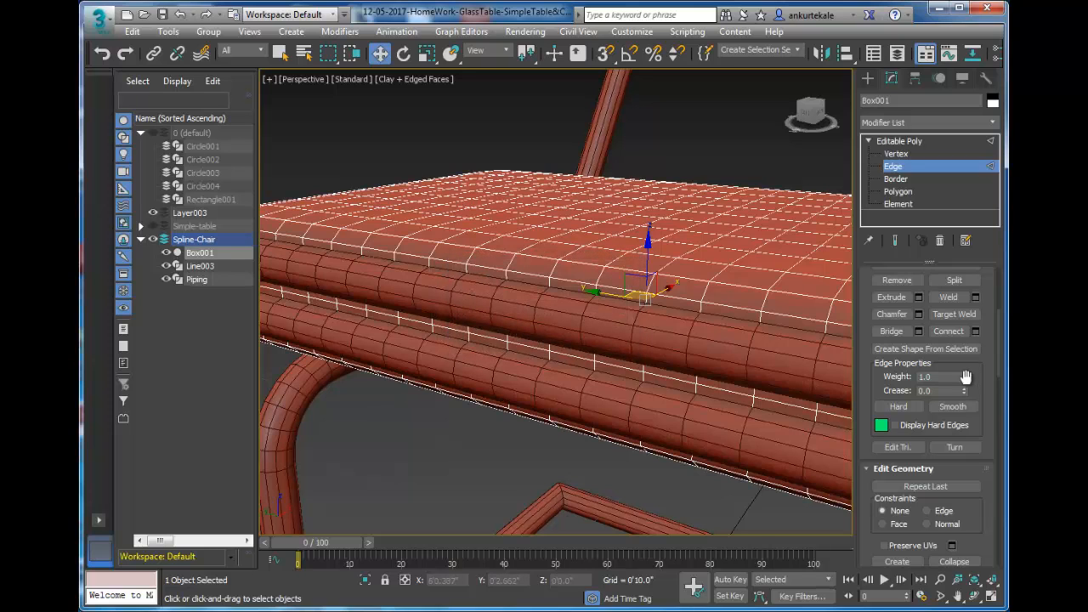
Set the Piping spline's radial thickness to 0'0.54".
click(196, 279)
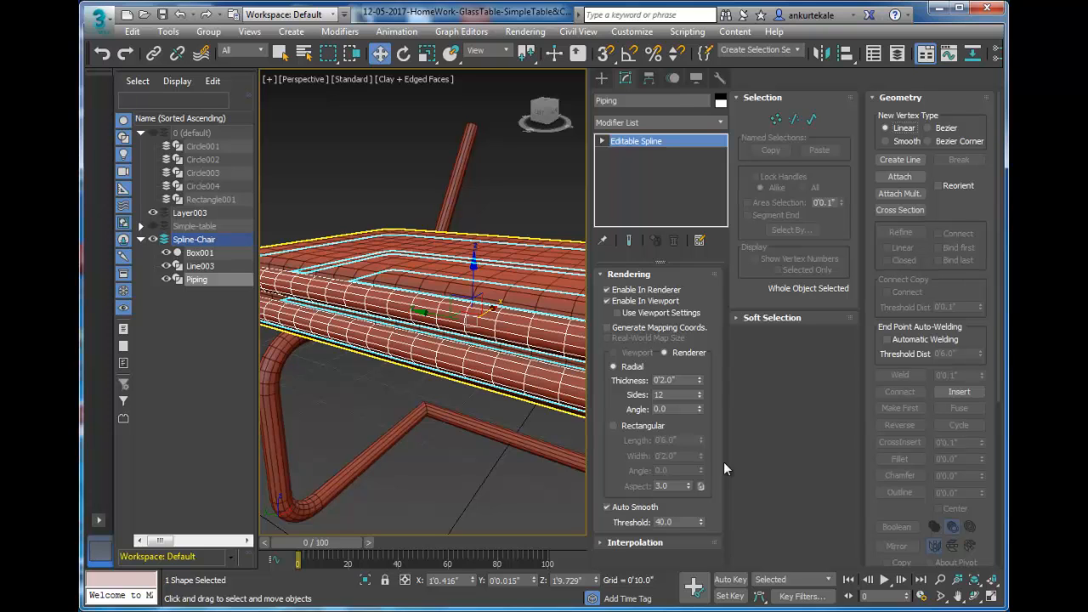
drag(700, 380, 704, 423)
click(456, 476)
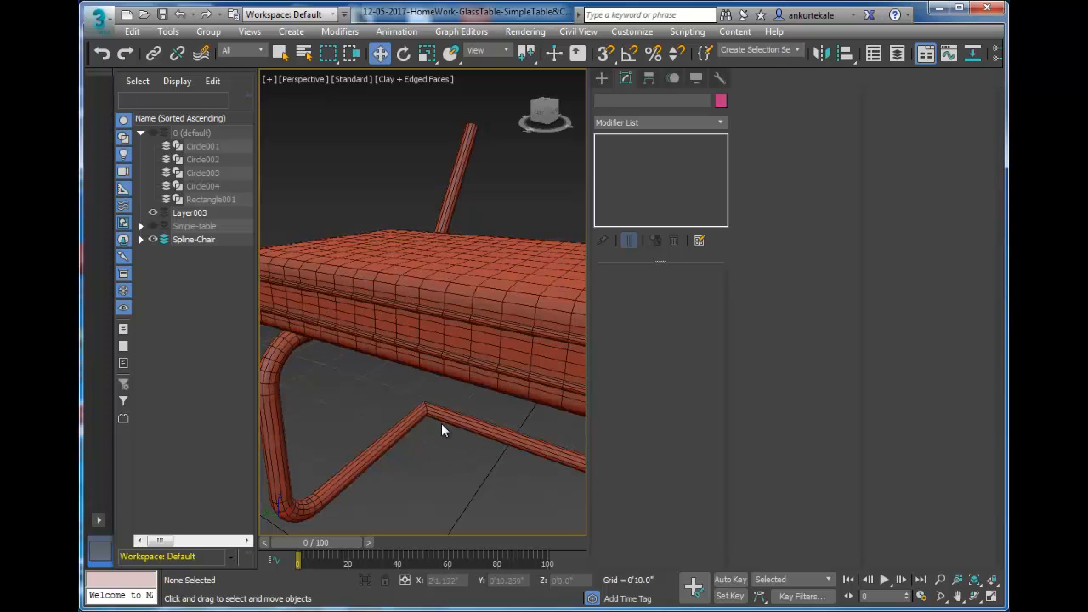
Narrow the command panel to enlarge the viewport and enter Vertex level on the seat box.
drag(779, 352, 848, 354)
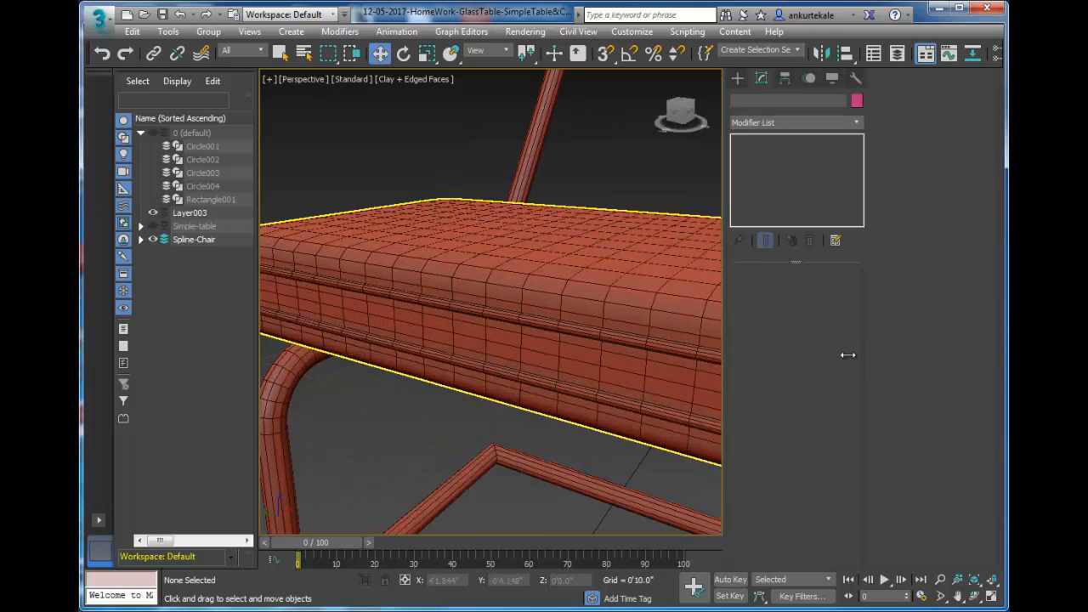
click(718, 324)
key(1)
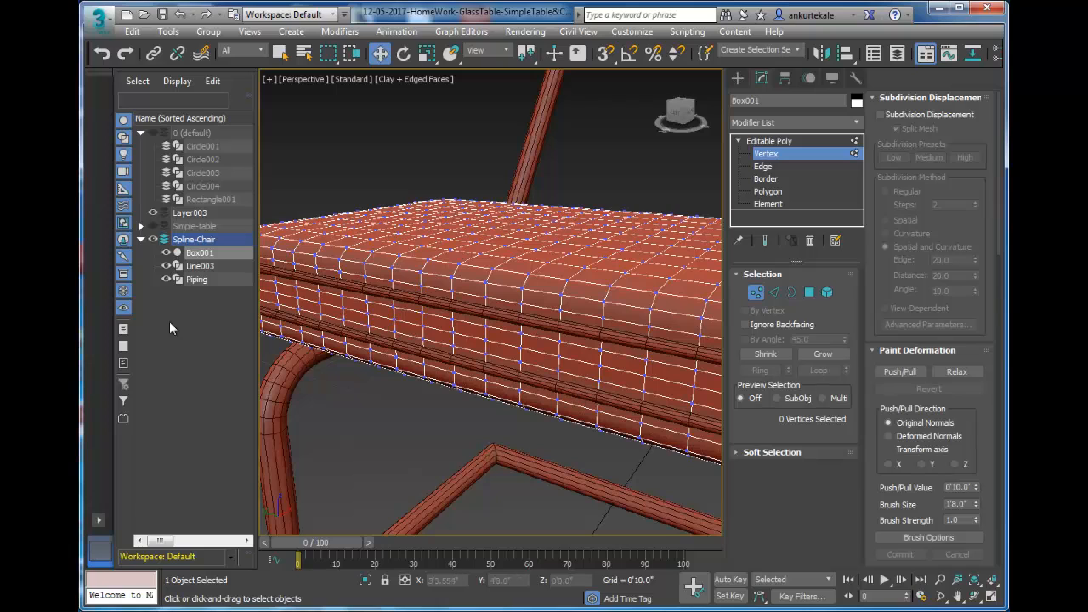
click(195, 279)
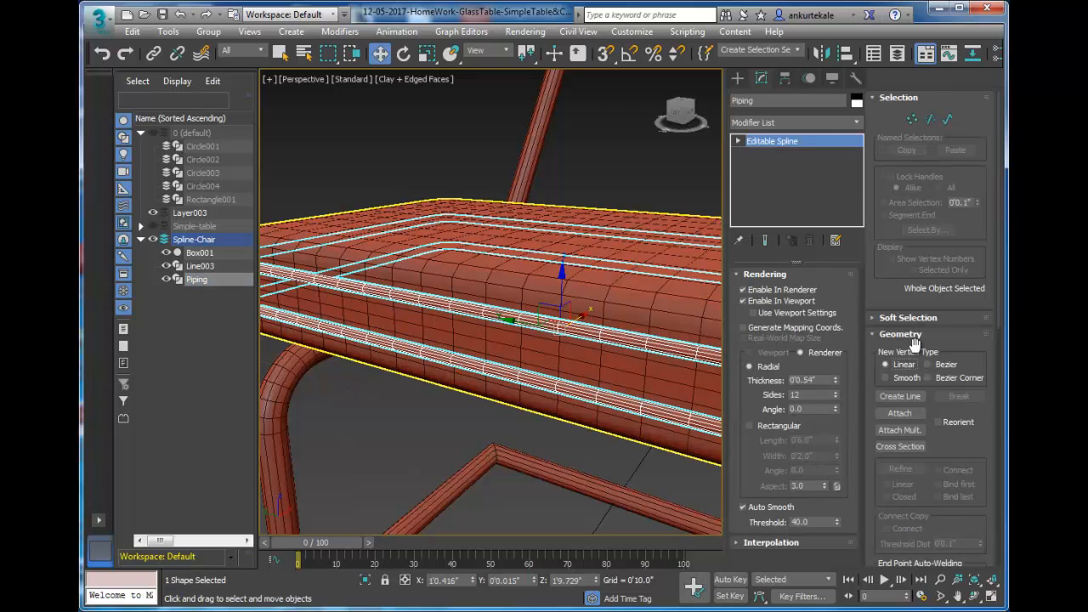
click(899, 413)
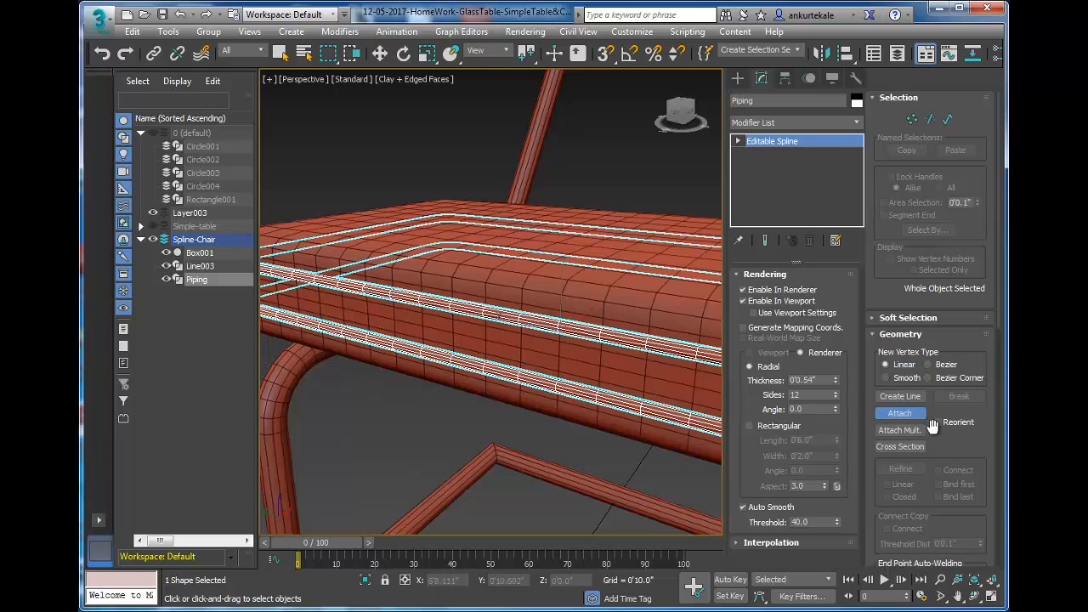
click(904, 413)
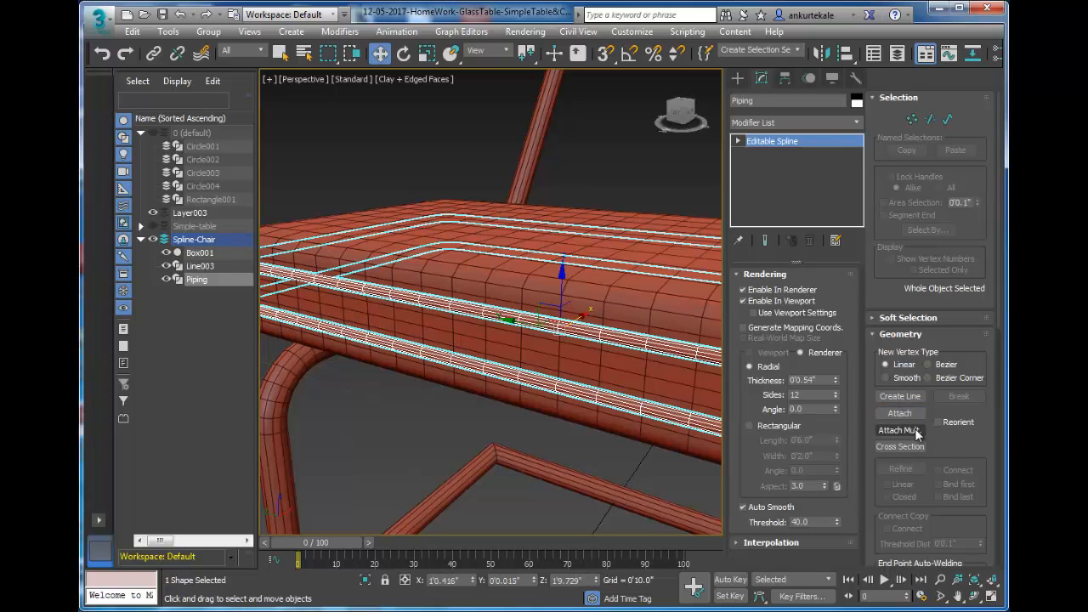
click(892, 412)
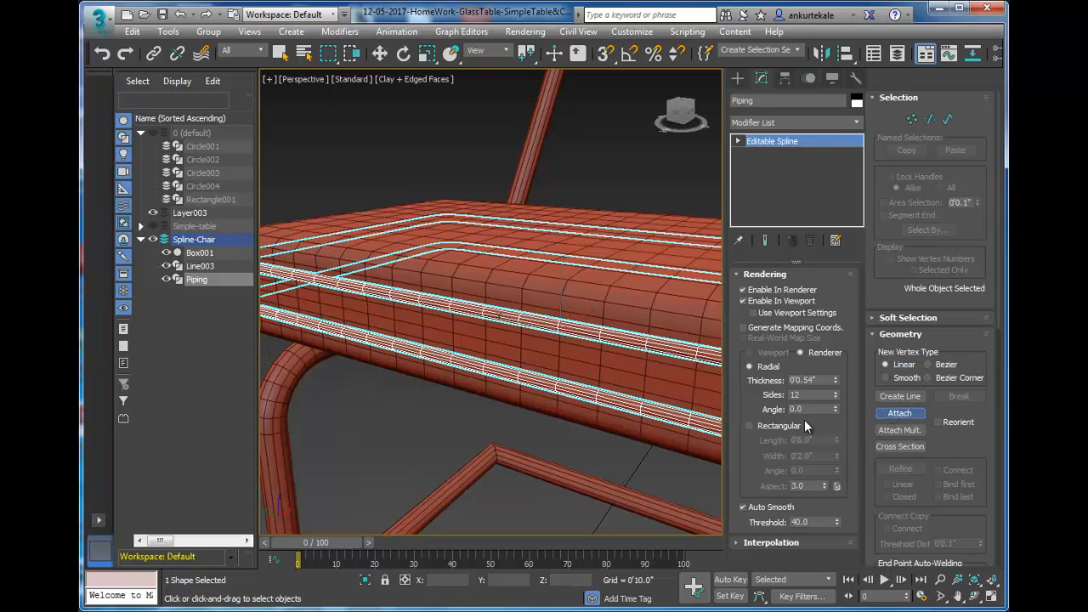
click(905, 412)
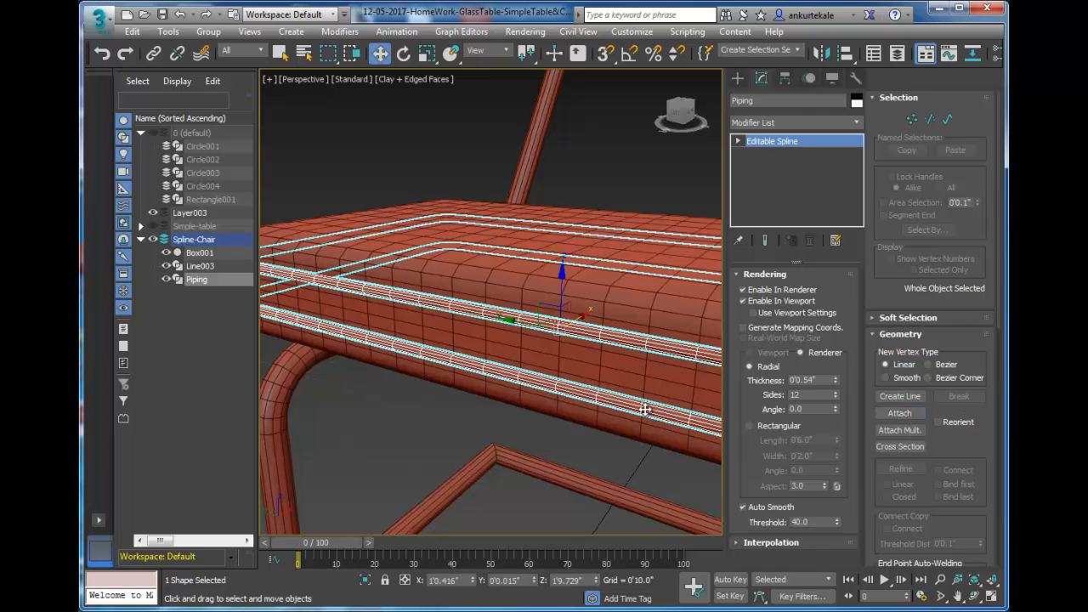
click(560, 437)
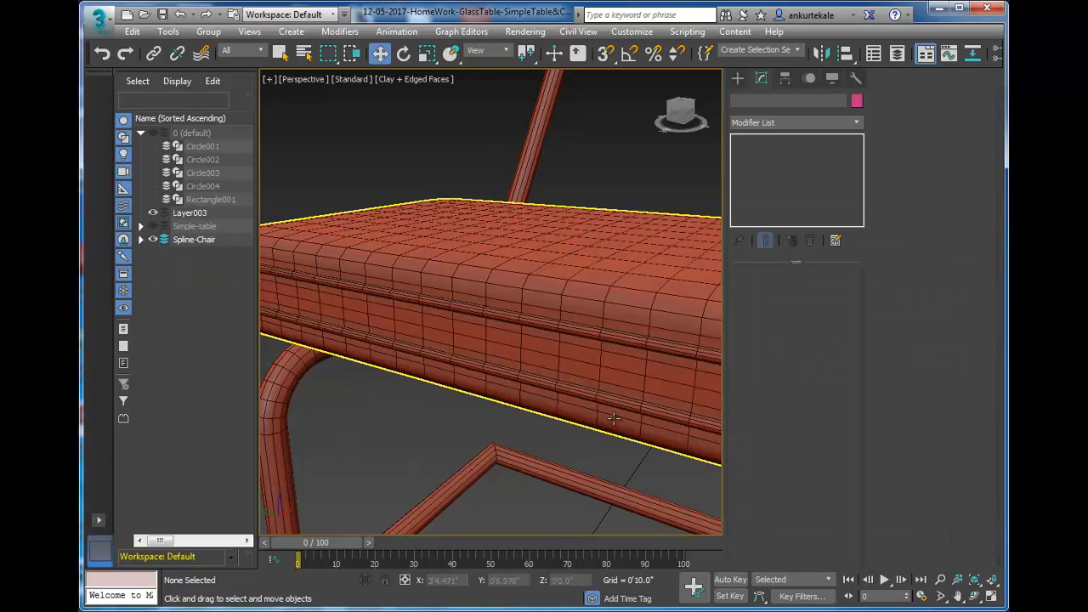
Reselect the seat box at Vertex level with the whole chair in view and activate the Select Object tool.
scroll(568, 435, down, 5)
alt+middle_drag(600, 414, 631, 416)
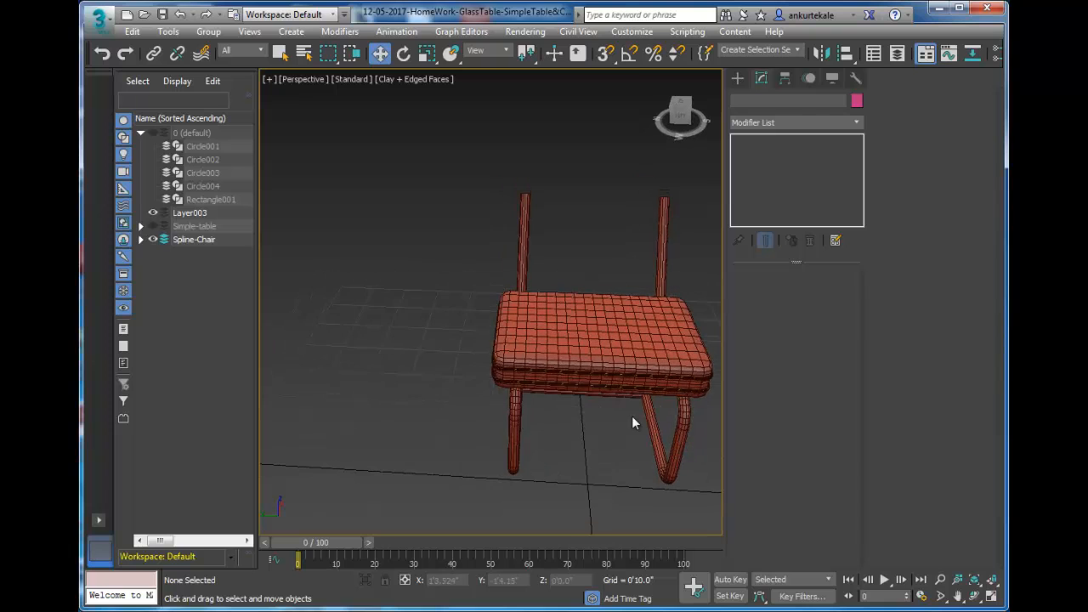
click(602, 375)
click(569, 438)
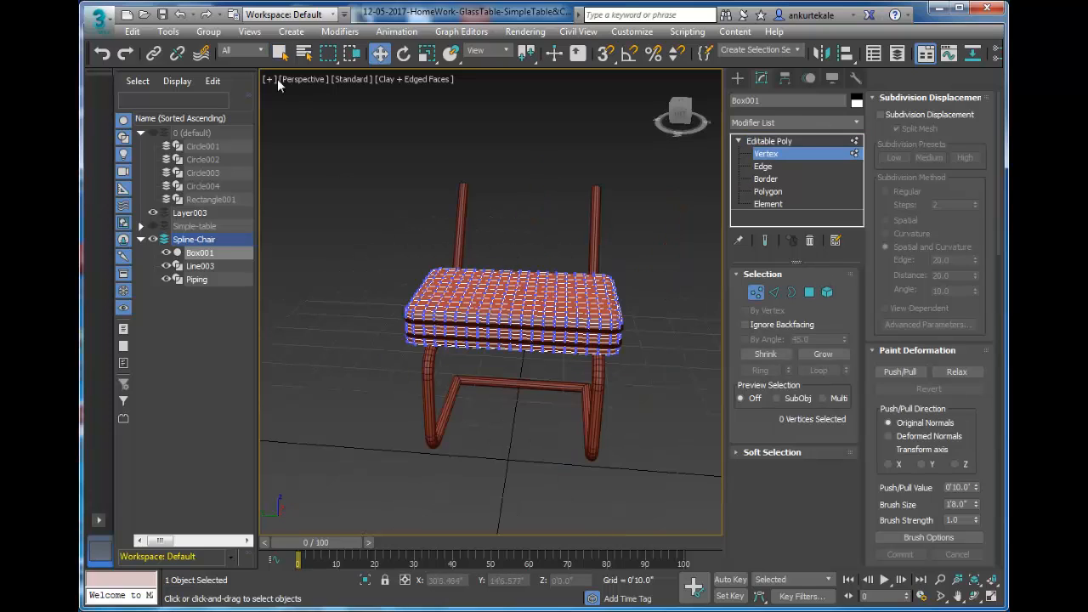
click(283, 53)
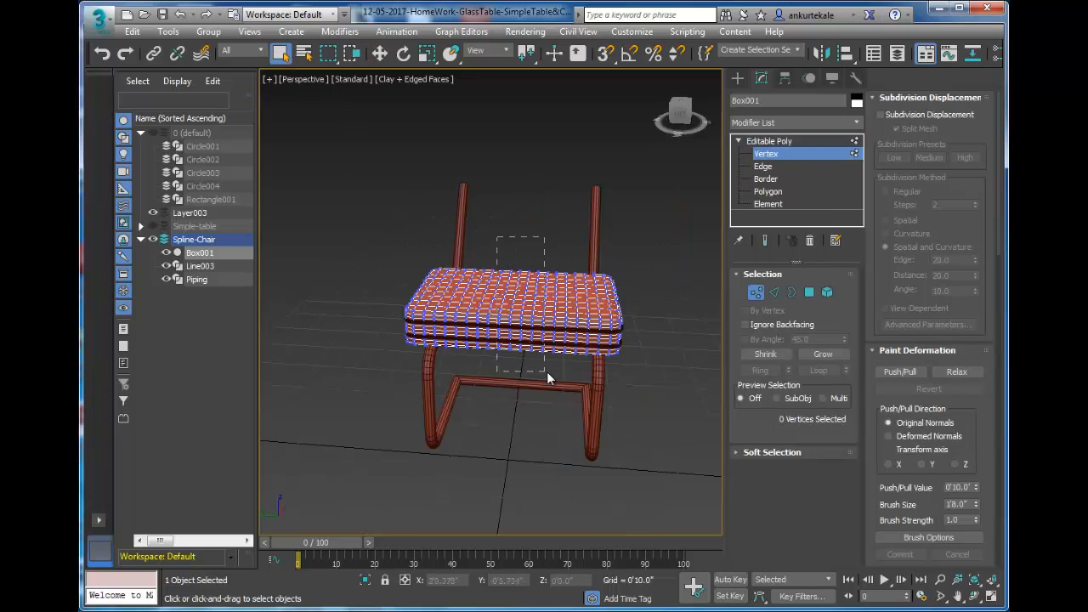
drag(547, 371, 545, 370)
click(531, 194)
drag(546, 372, 548, 373)
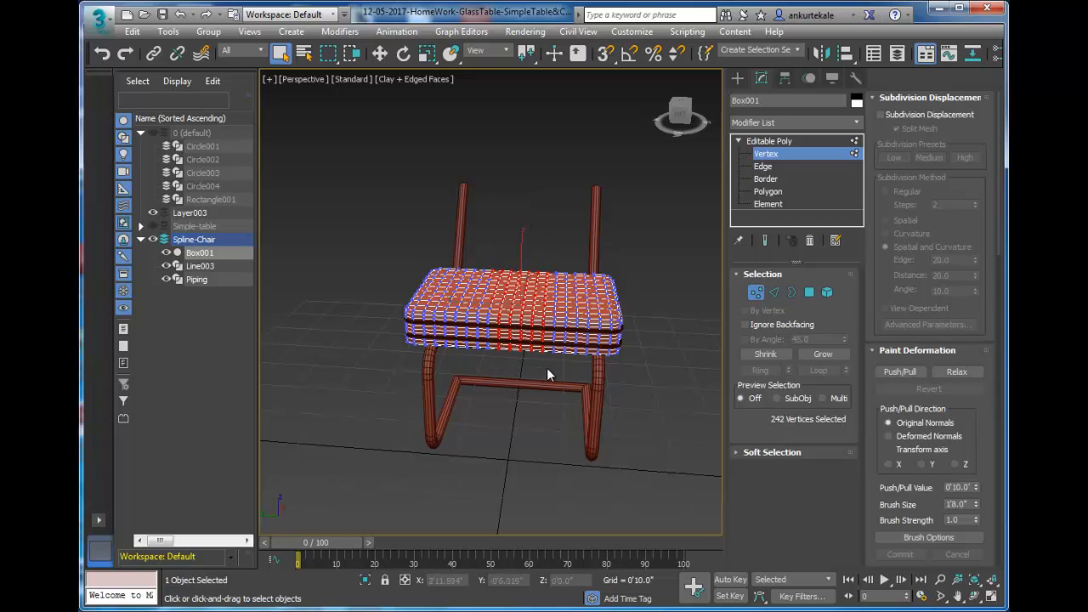
click(524, 228)
Select the middle rows of seat vertices across the full cushion depth in the Top view.
key(alt+w)
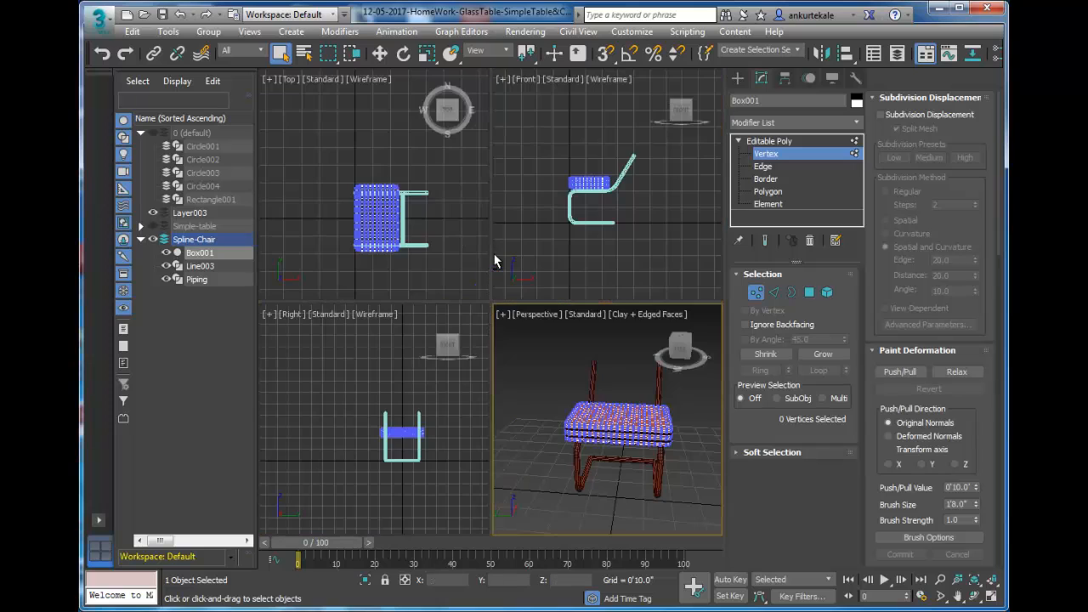
right_click(441, 268)
key(alt+w)
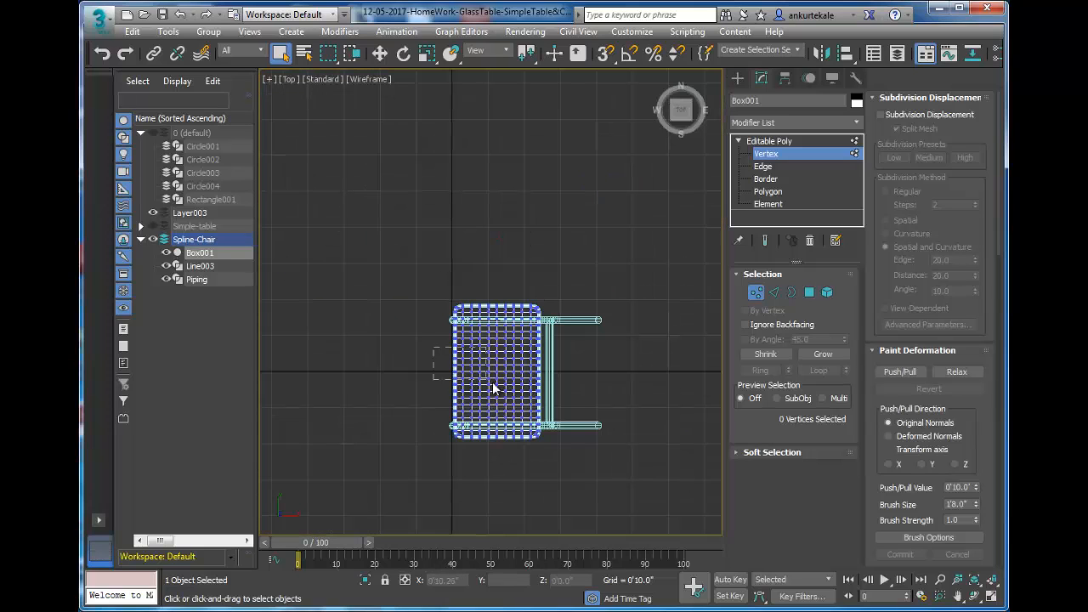
drag(495, 389, 567, 392)
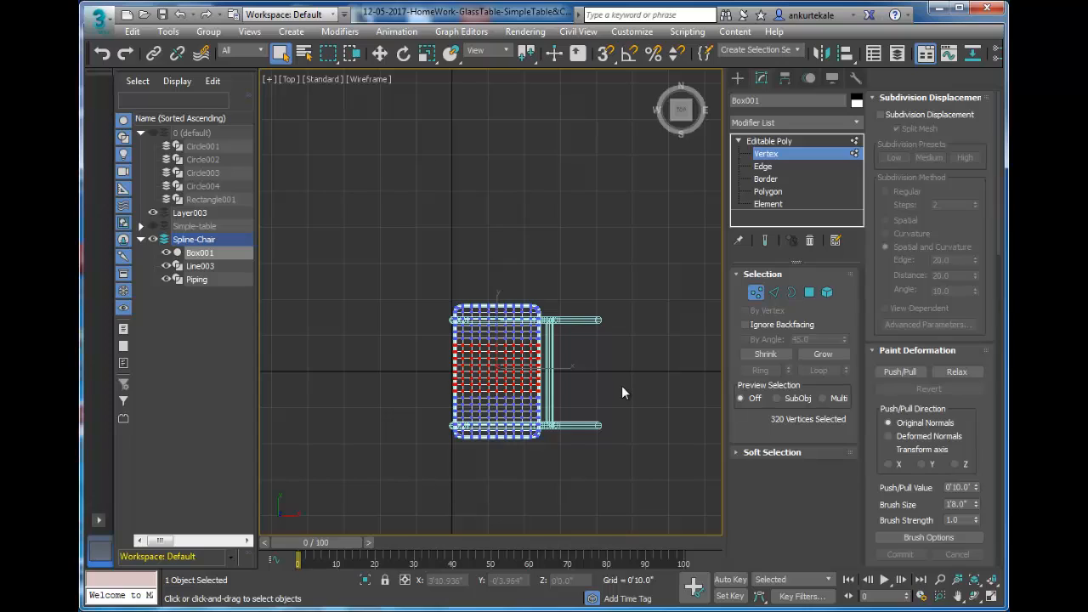
click(426, 370)
drag(429, 352, 574, 394)
Try applying an FFD 3x3x3 modifier to the selected middle seat vertices and moving the seat in the Perspective view.
click(768, 122)
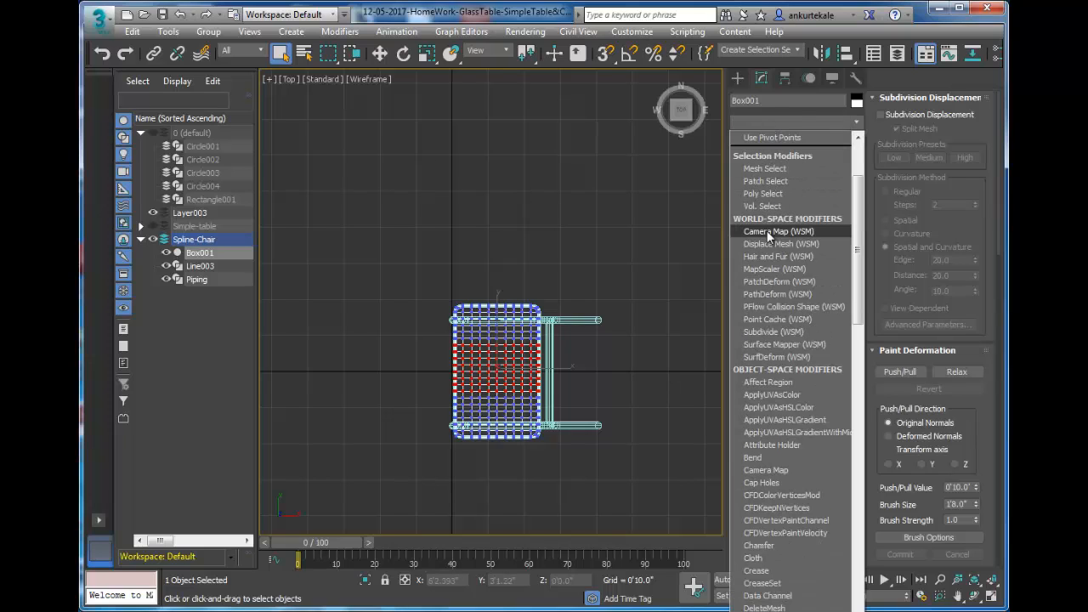
key(f)
click(784, 162)
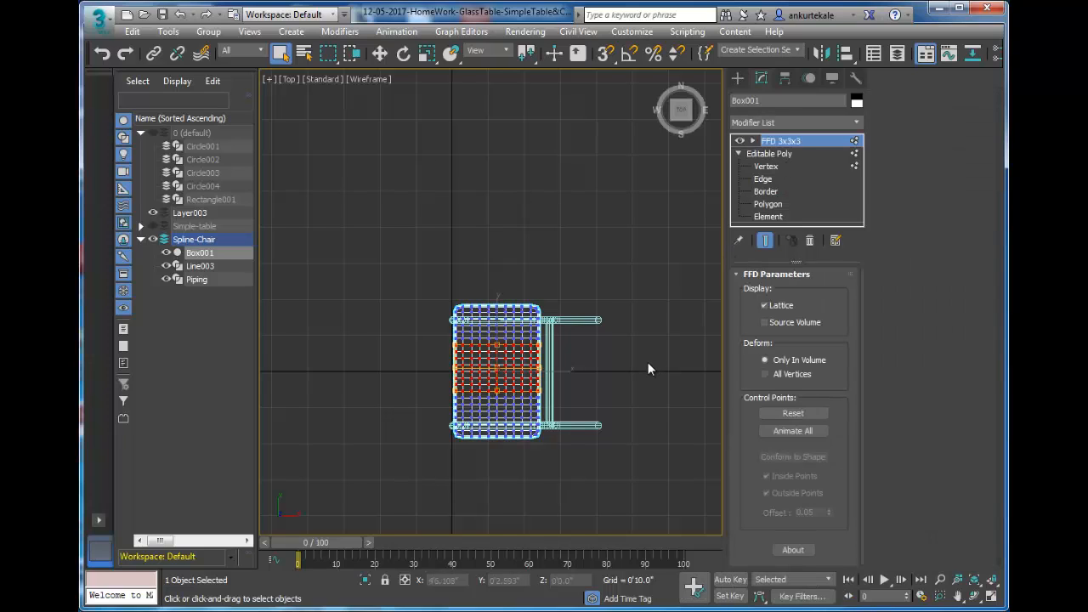
key(alt+w)
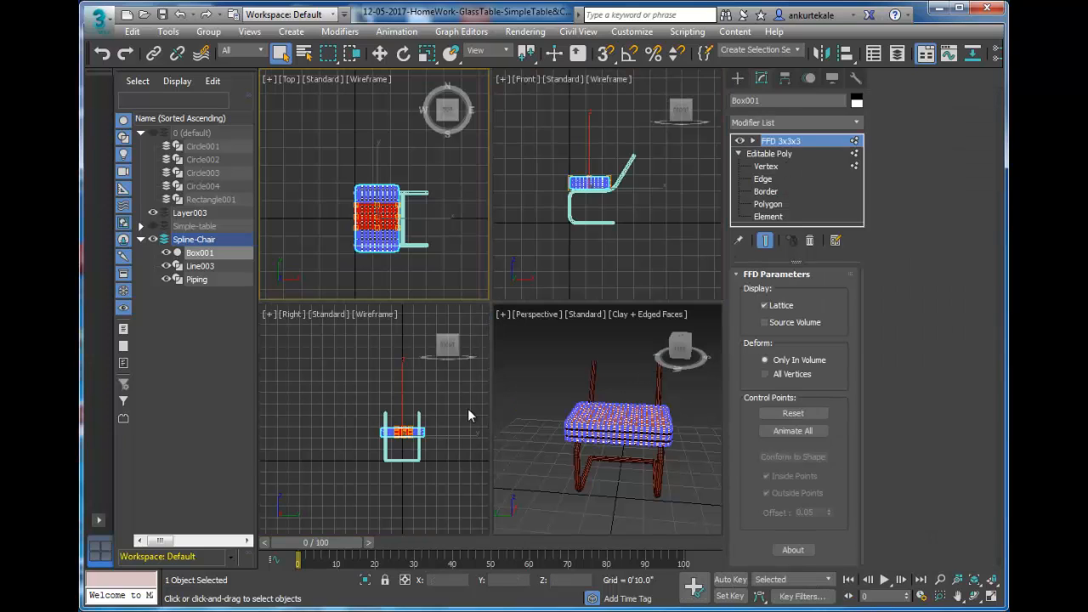
click(610, 401)
key(alt+w)
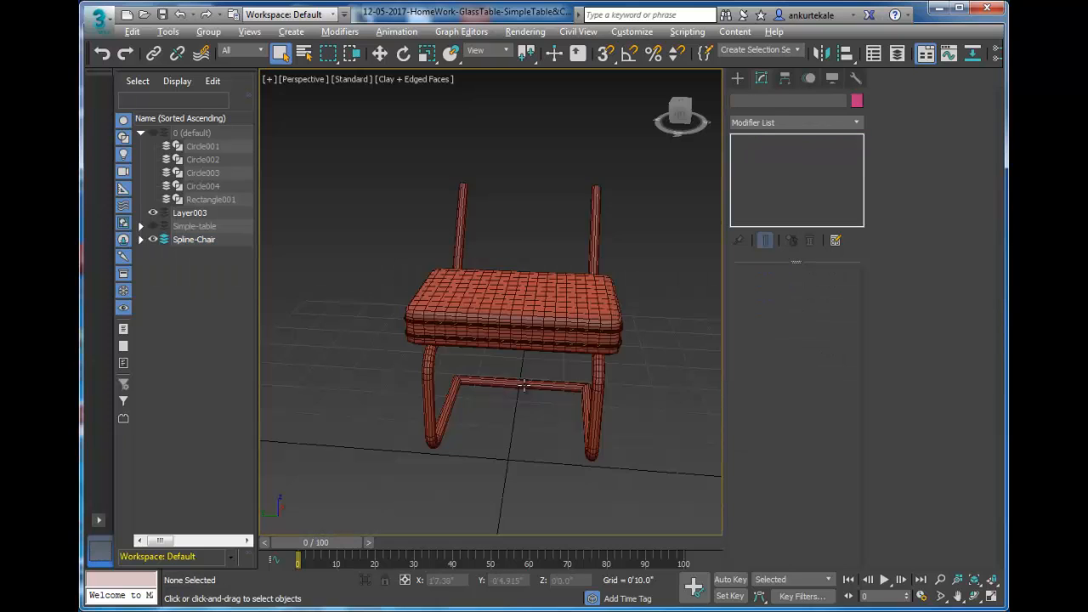
click(530, 330)
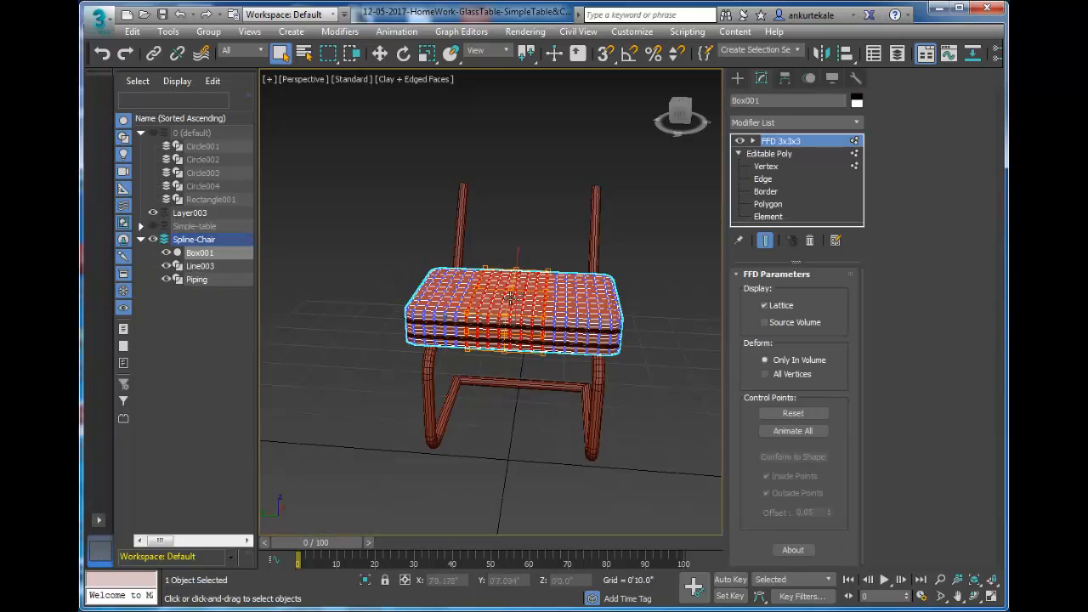
key(w)
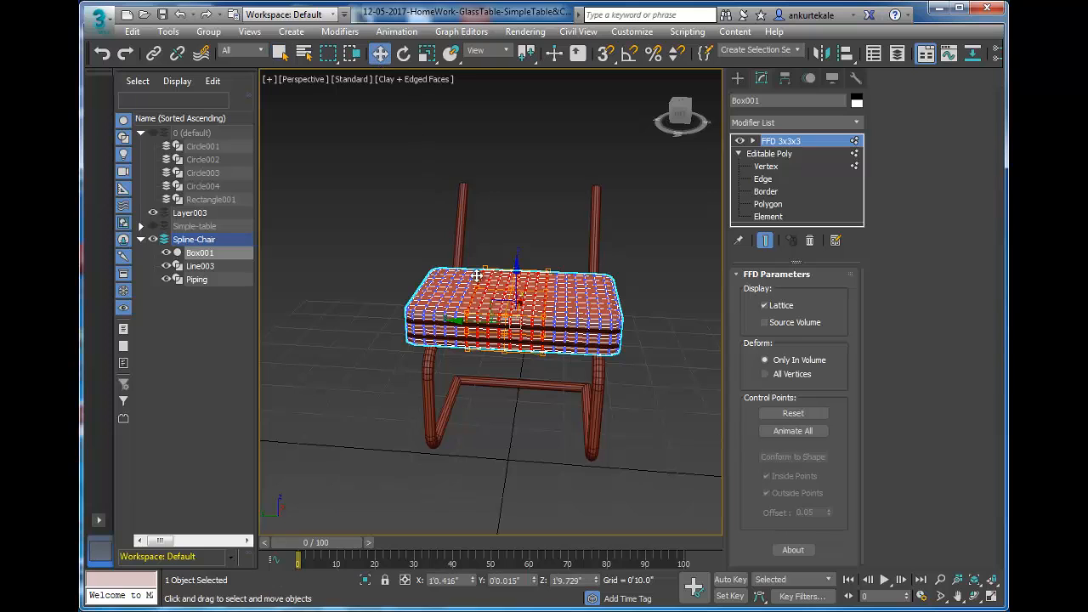
drag(514, 266, 493, 247)
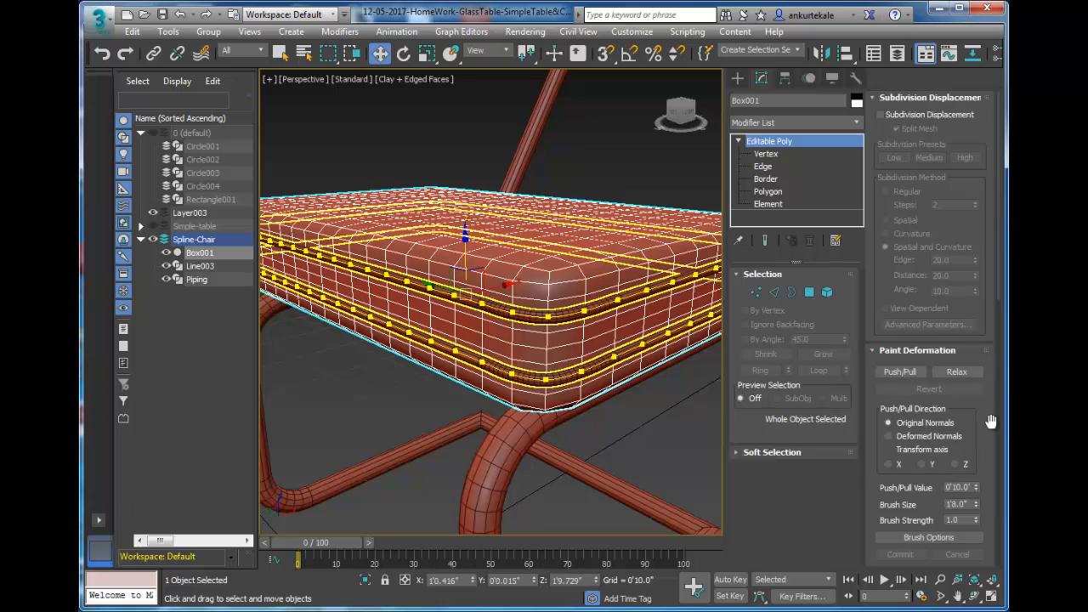
Attach the Piping shape to the seat box's editable poly and clear the selection.
drag(1000, 172, 1000, 323)
click(204, 253)
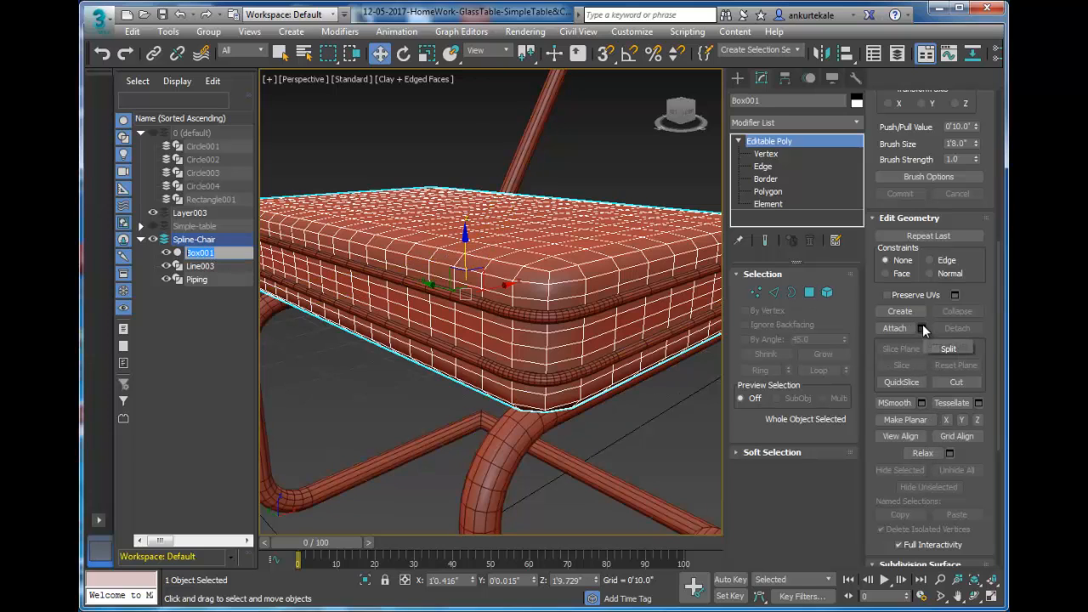
click(894, 328)
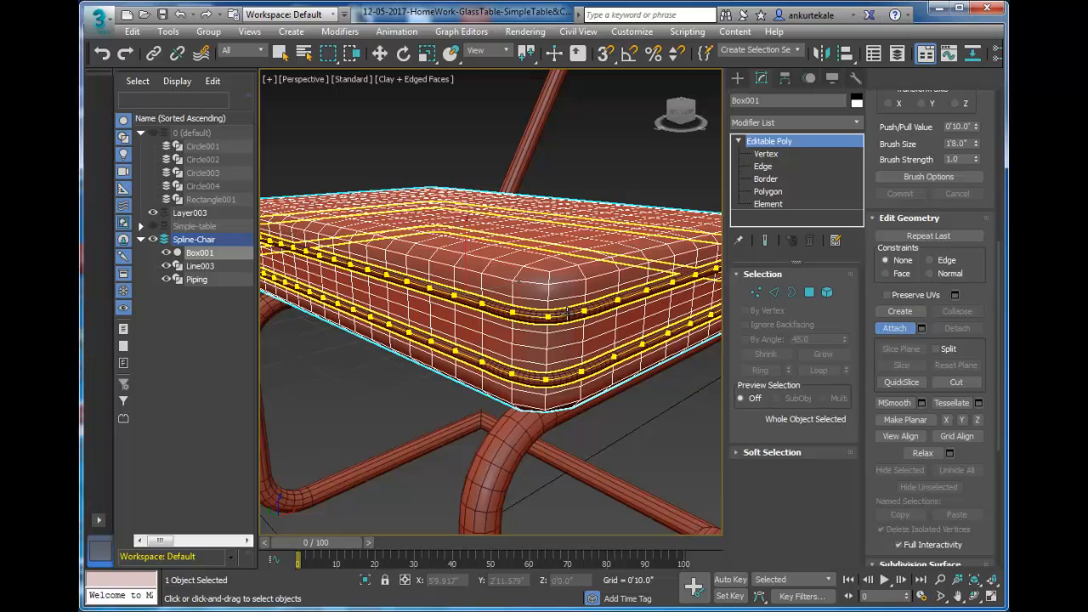
click(567, 313)
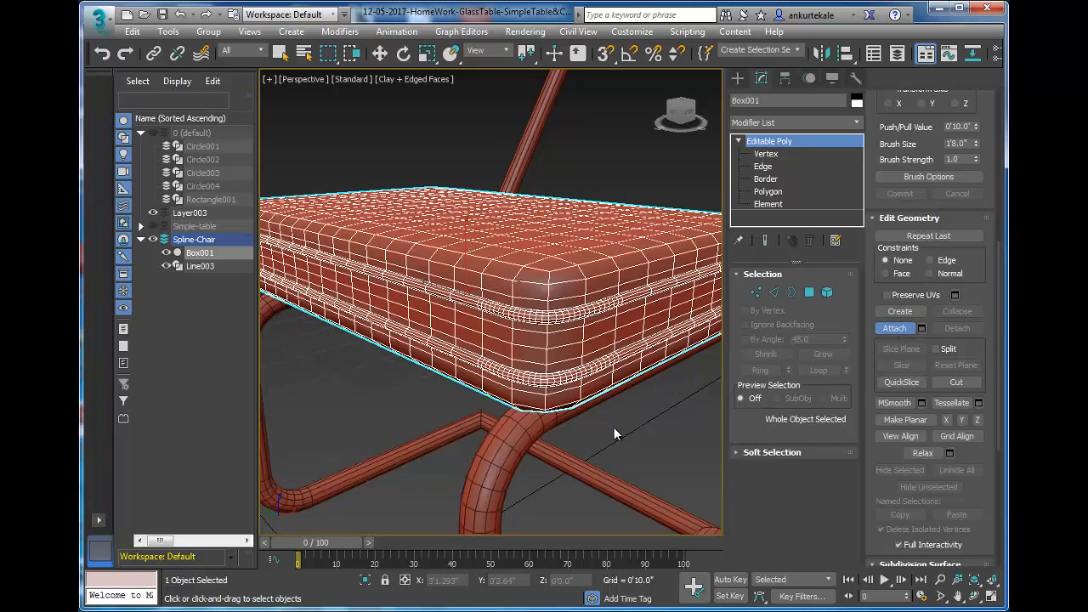
click(923, 329)
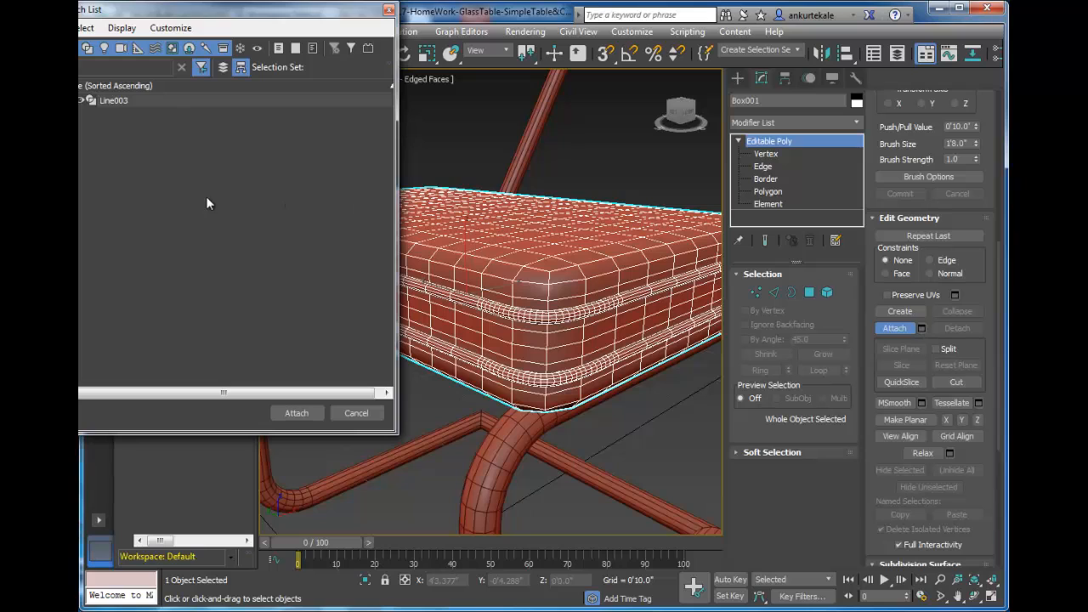
click(295, 413)
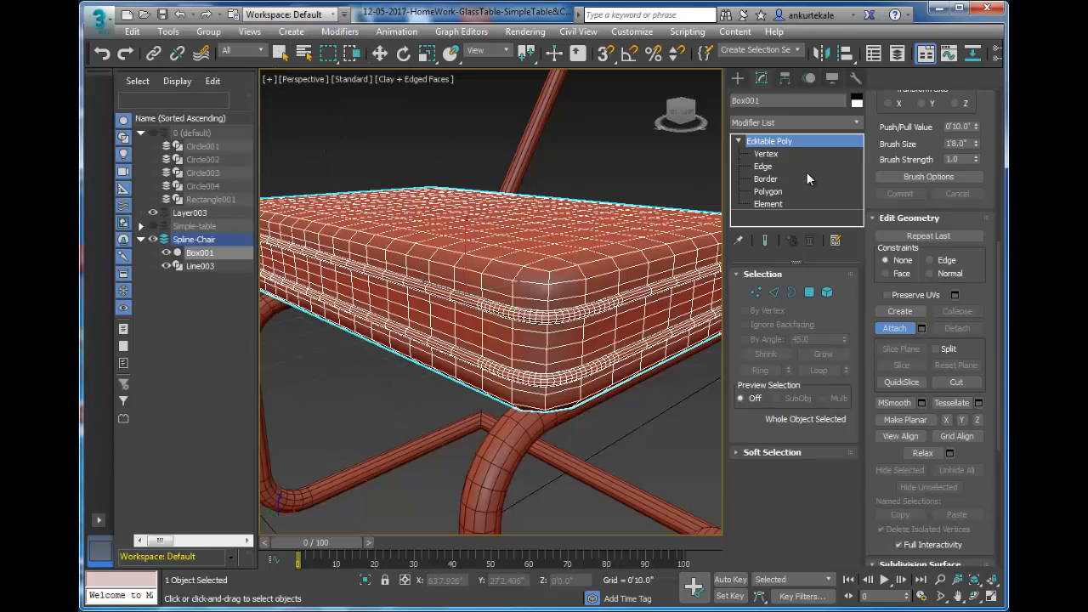
click(766, 154)
click(769, 140)
click(569, 178)
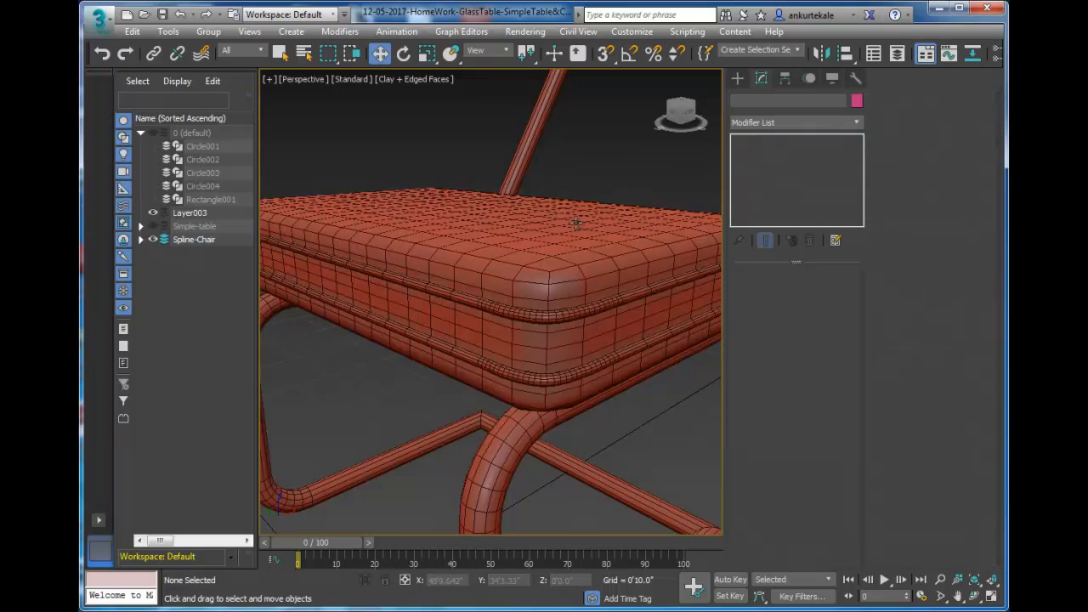
Select the seat cushion and the tubular frame in turn to check which parts belong to each object.
click(576, 290)
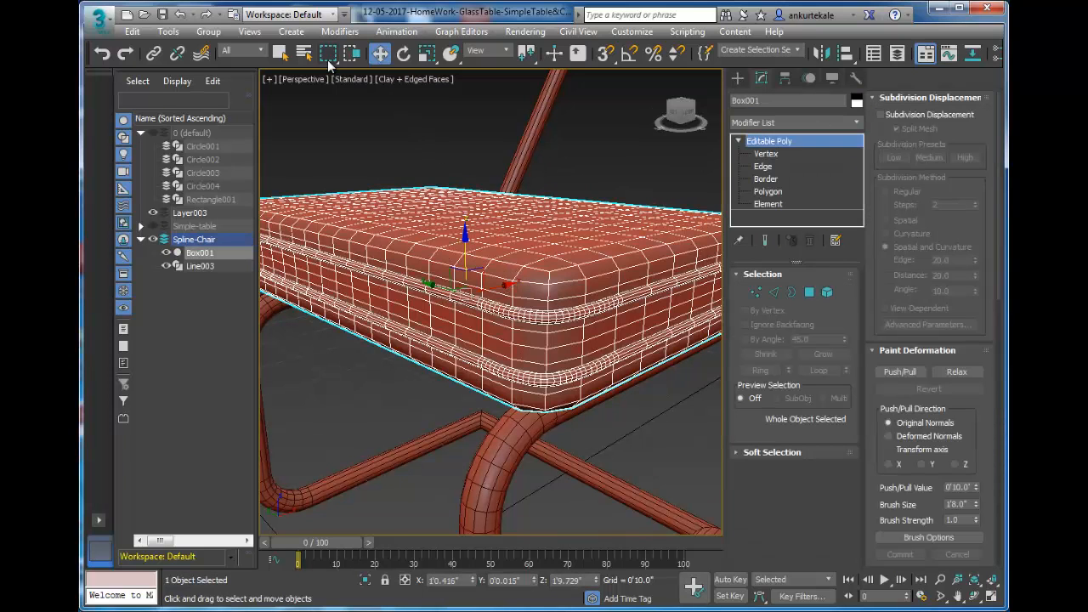
mouse_move(465, 236)
mouse_down()
mouse_move(468, 182)
mouse_move(484, 230)
mouse_move(466, 234)
mouse_up()
click(553, 179)
click(552, 316)
click(606, 381)
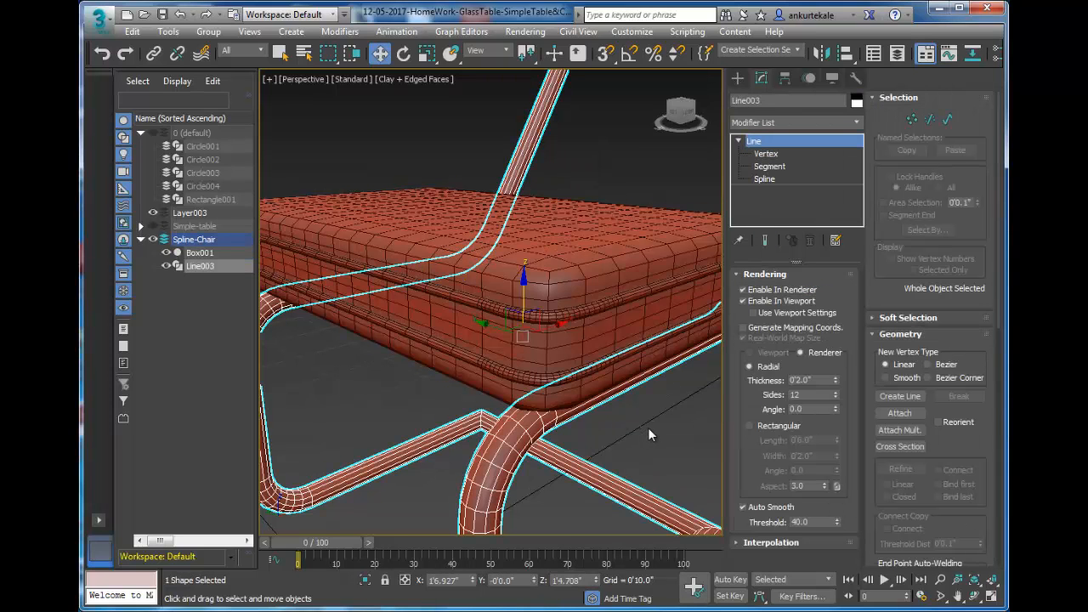
Examine the chair's seat, piping and frame from several angles, both in the four-view layout and in the enlarged Perspective view.
key(alt+w)
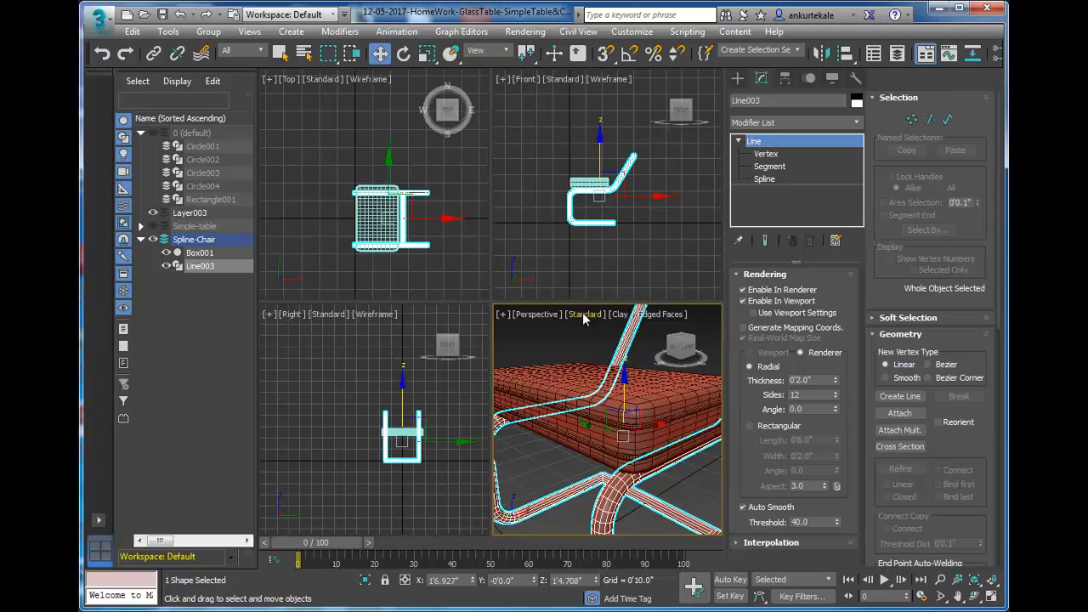
key(alt+w)
alt+middle_drag(583, 447, 623, 464)
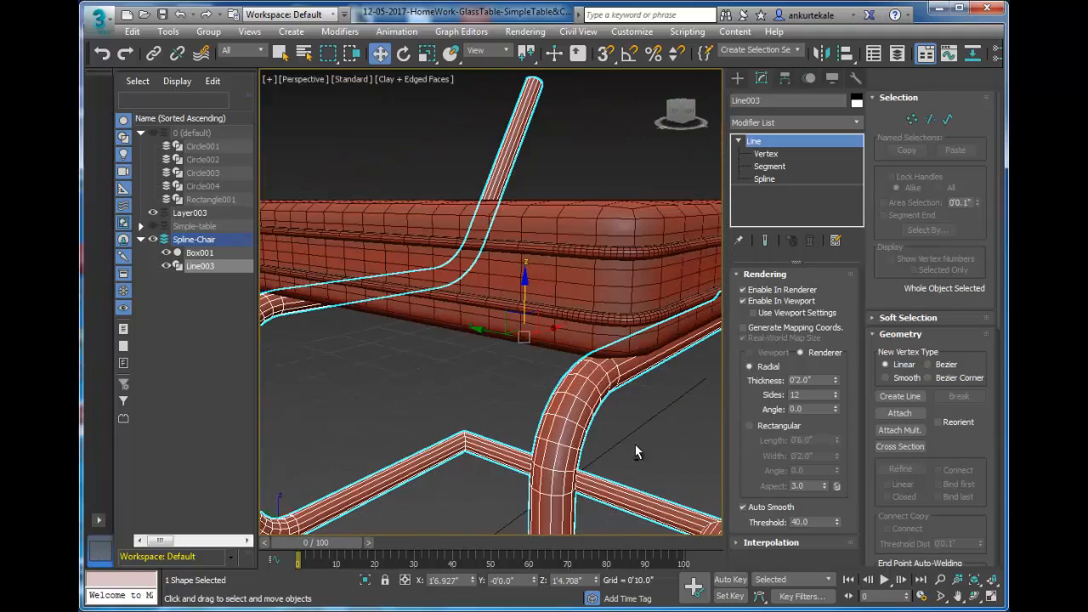
scroll(635, 452, down, 3)
scroll(559, 446, down, 5)
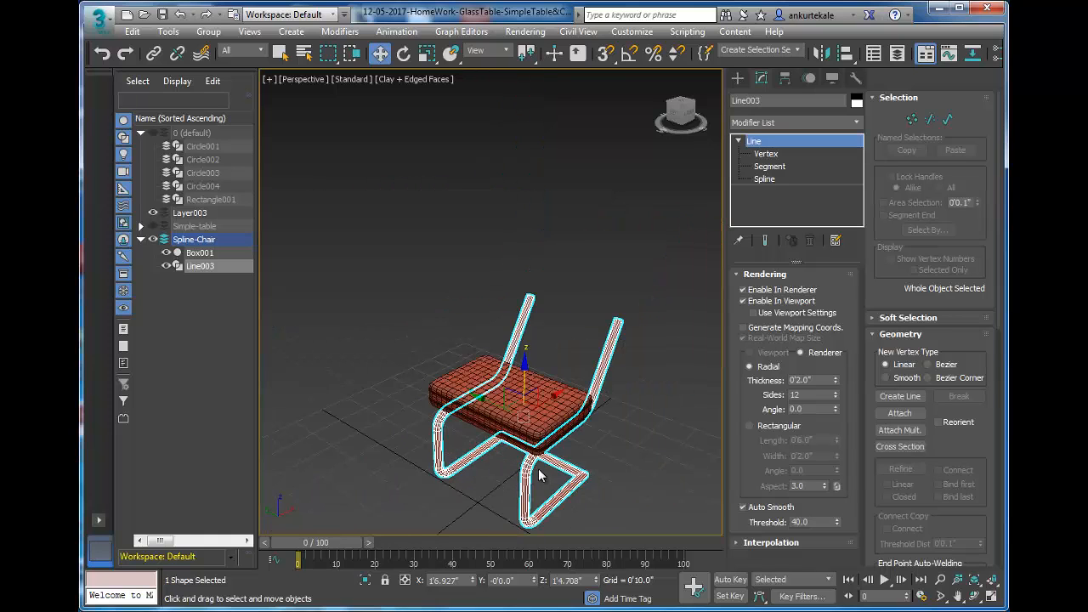
alt+middle_drag(541, 476, 604, 447)
key(alt+w)
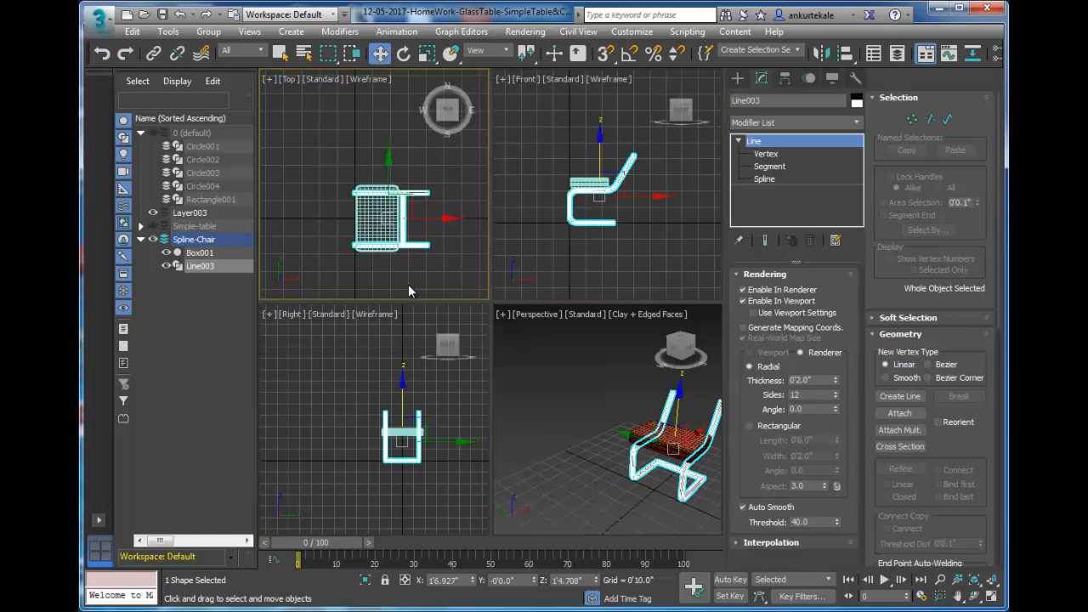
click(409, 285)
click(419, 437)
click(586, 252)
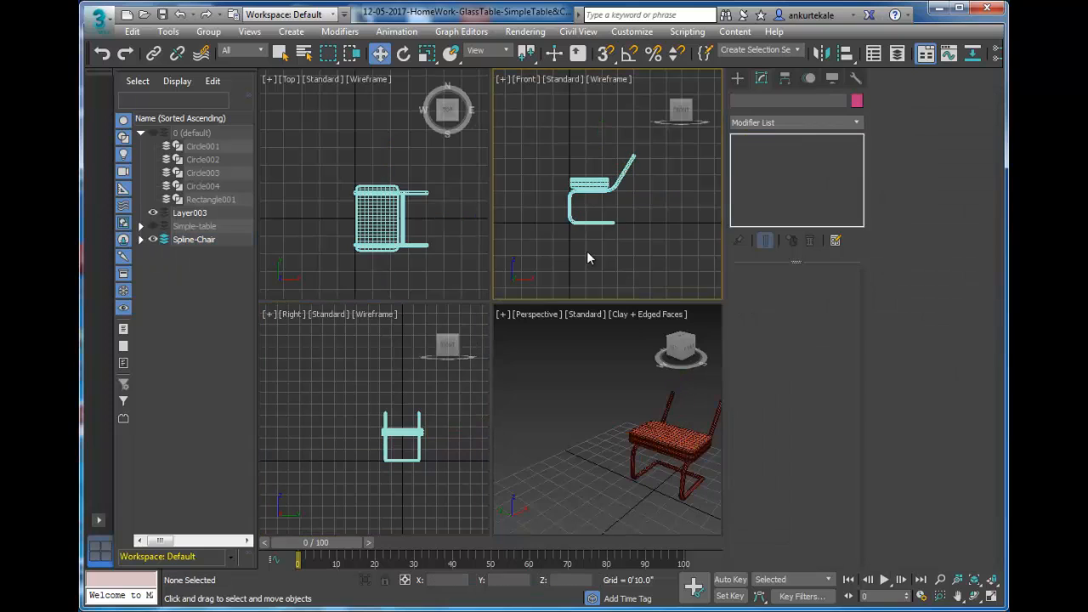
click(587, 429)
scroll(543, 451, up, 5)
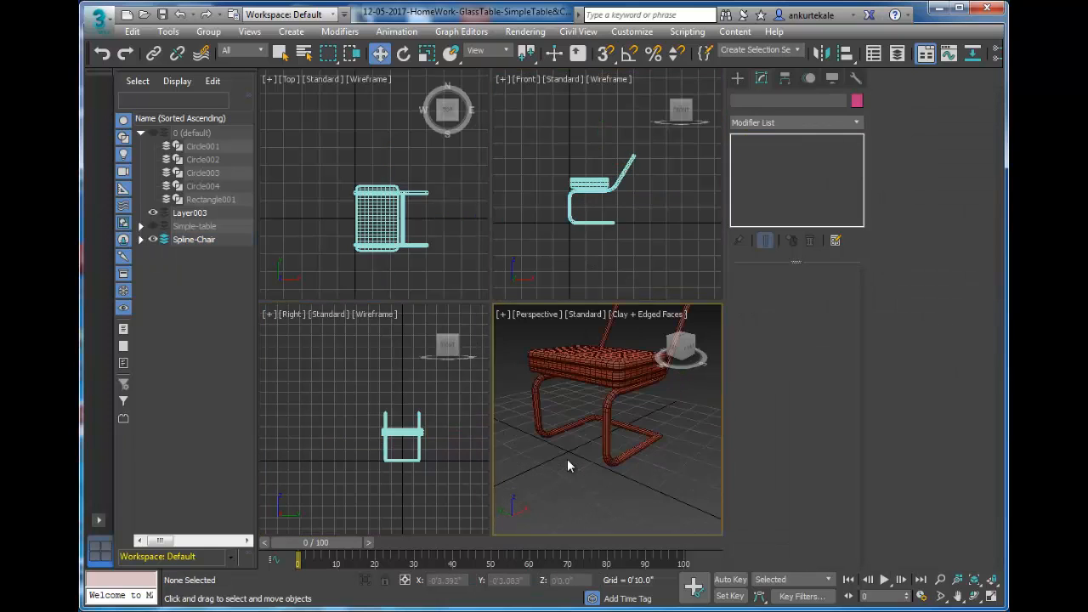
alt+middle_drag(569, 466, 619, 460)
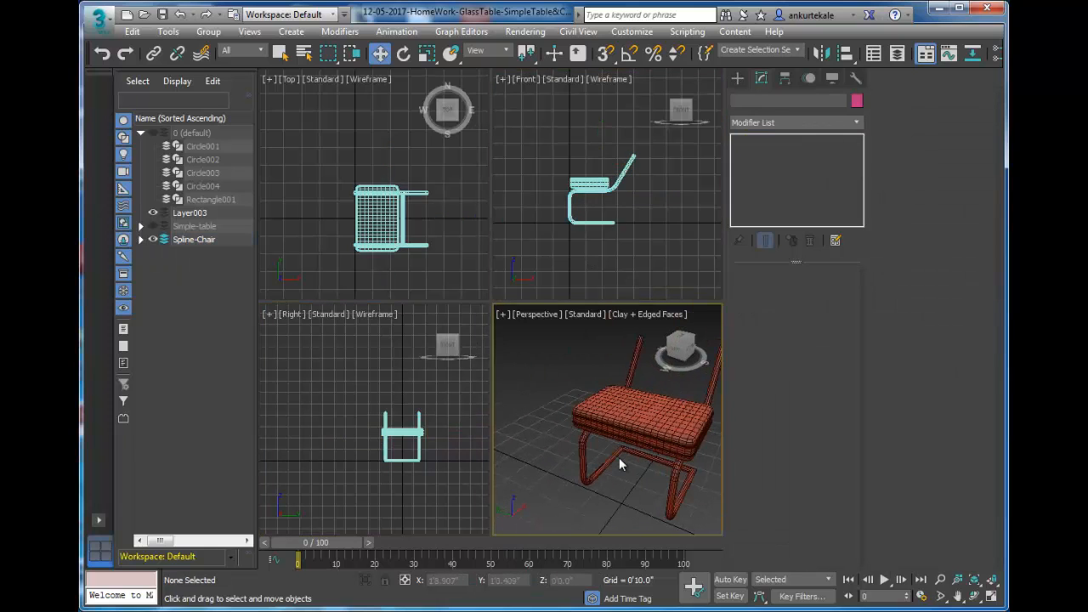
key(alt+w)
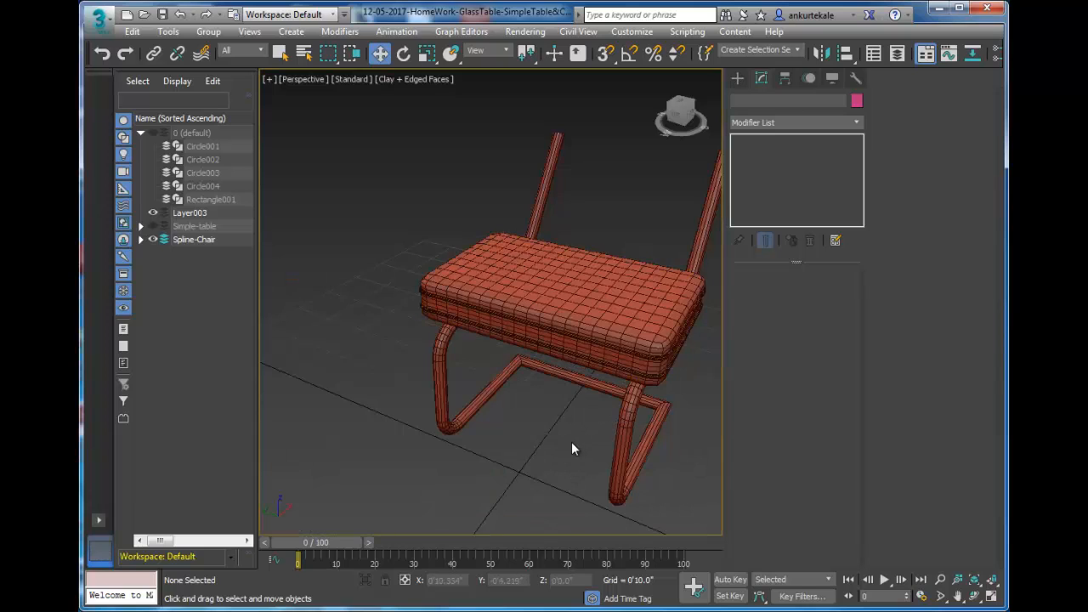
alt+middle_drag(571, 449, 578, 416)
scroll(578, 415, up, 3)
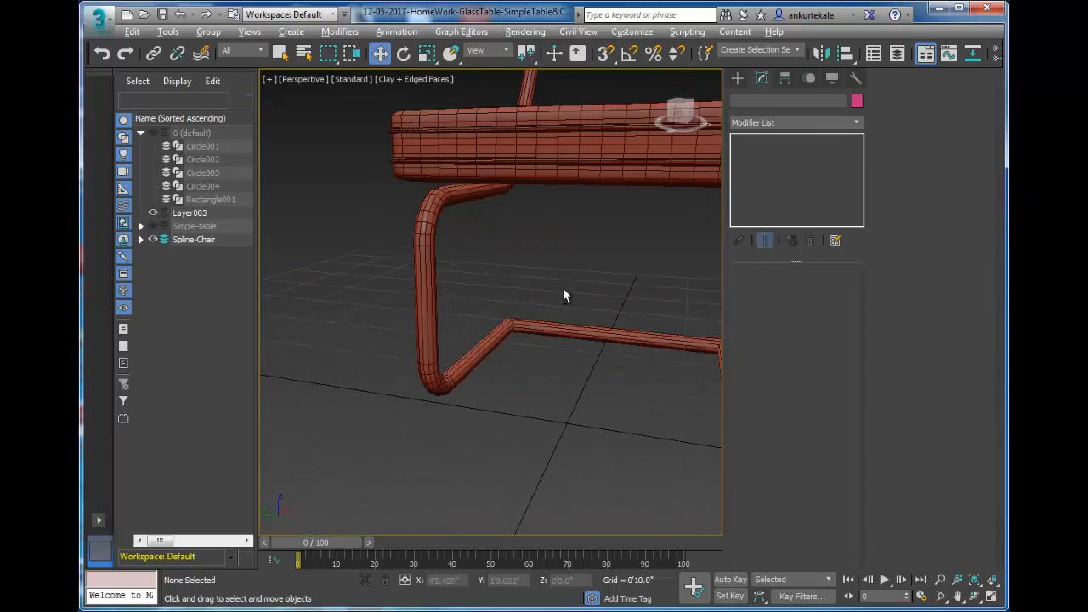
alt+middle_drag(563, 296, 547, 331)
scroll(547, 331, up, 2)
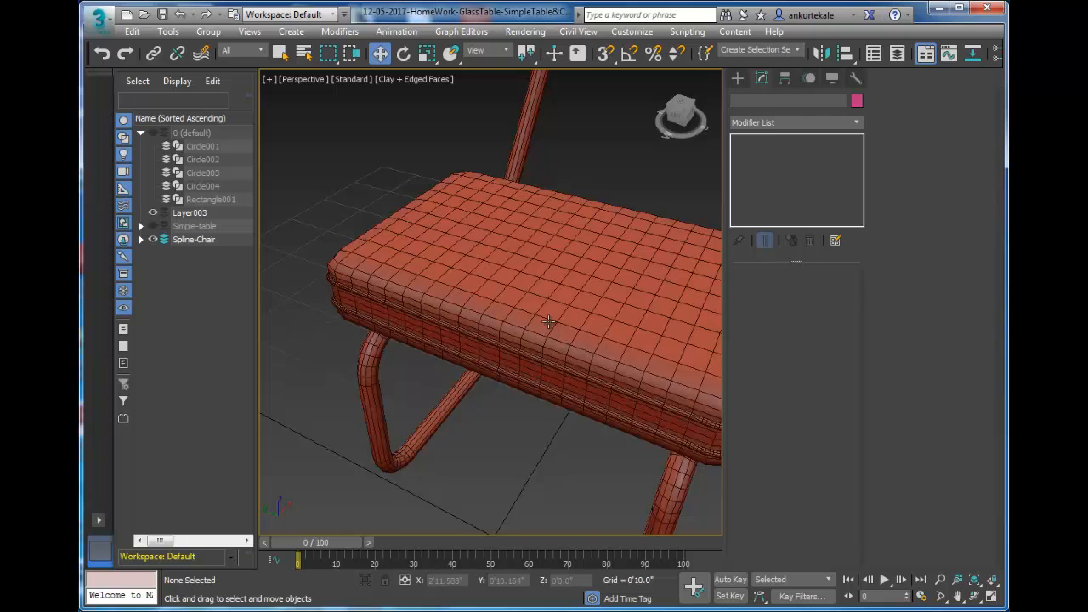
Apply an FFD 3x3x3 modifier to the whole seat cushion.
key(alt+w)
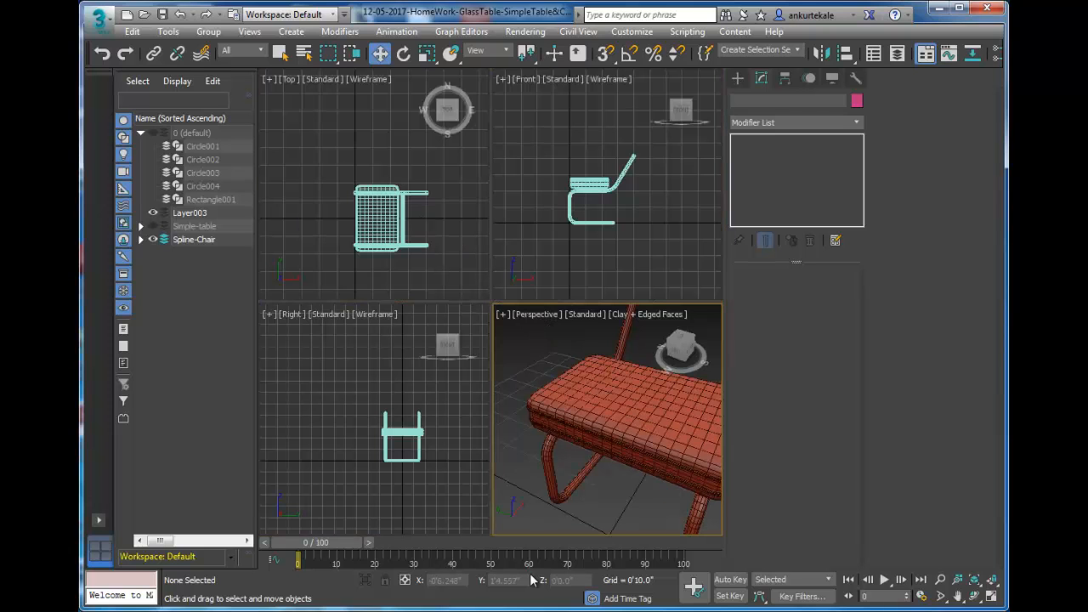
click(561, 408)
key(alt+w)
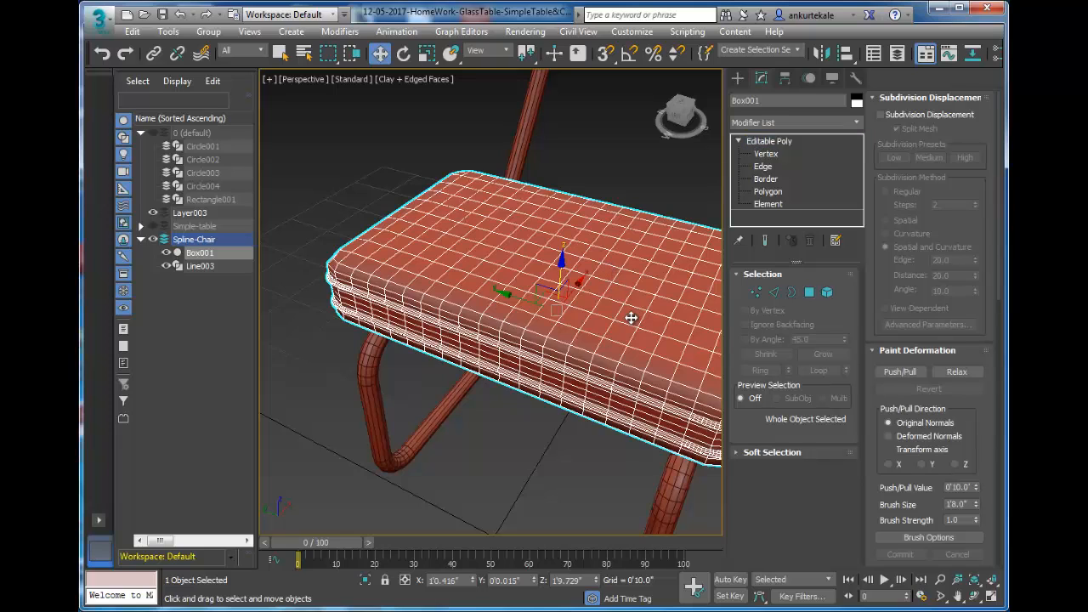
click(799, 124)
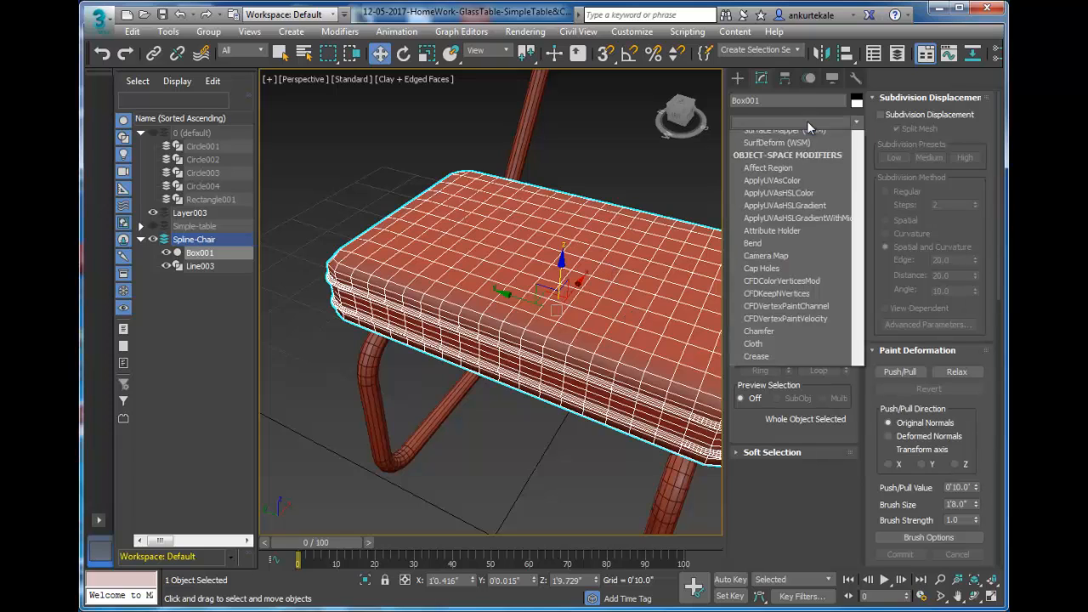
scroll(786, 289, down, 2)
scroll(786, 289, down, 10)
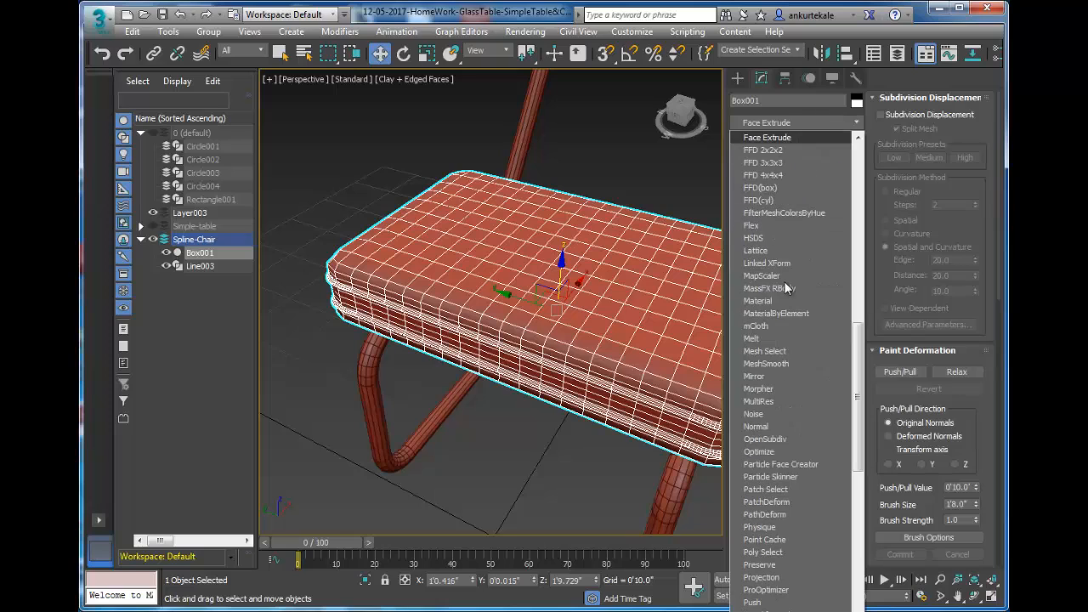
click(773, 179)
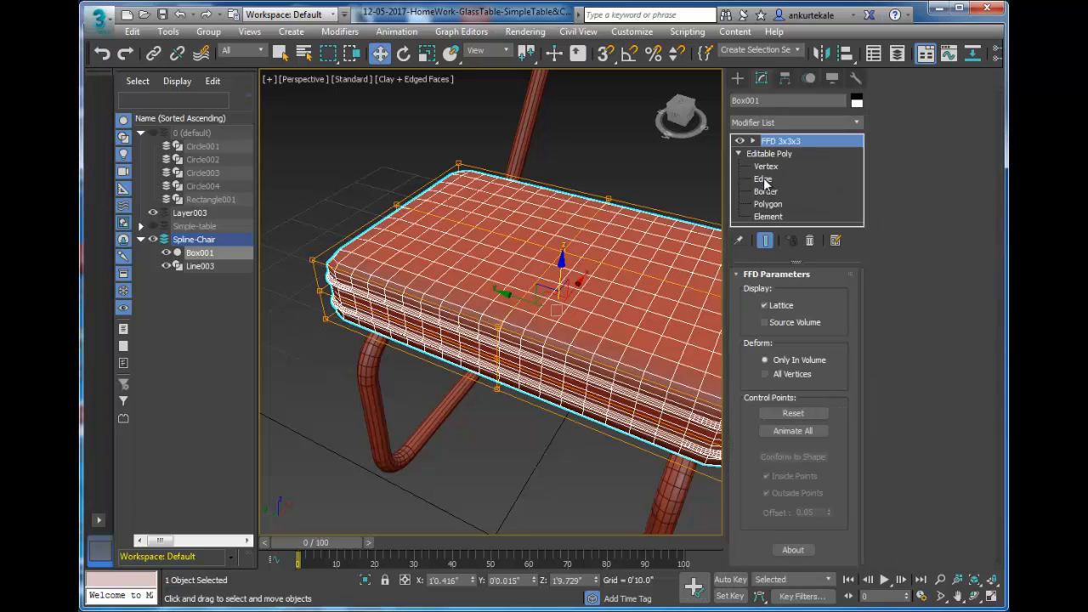
Enter the FFD 3x3x3's control-point level and pick single lattice points on the seat cushion.
click(752, 141)
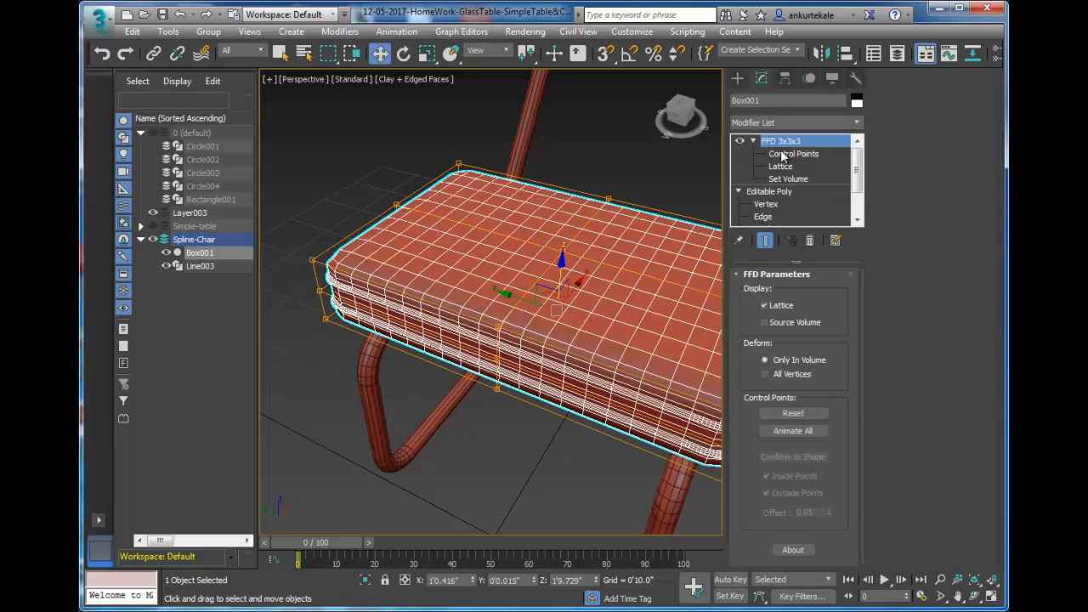
click(787, 154)
click(563, 253)
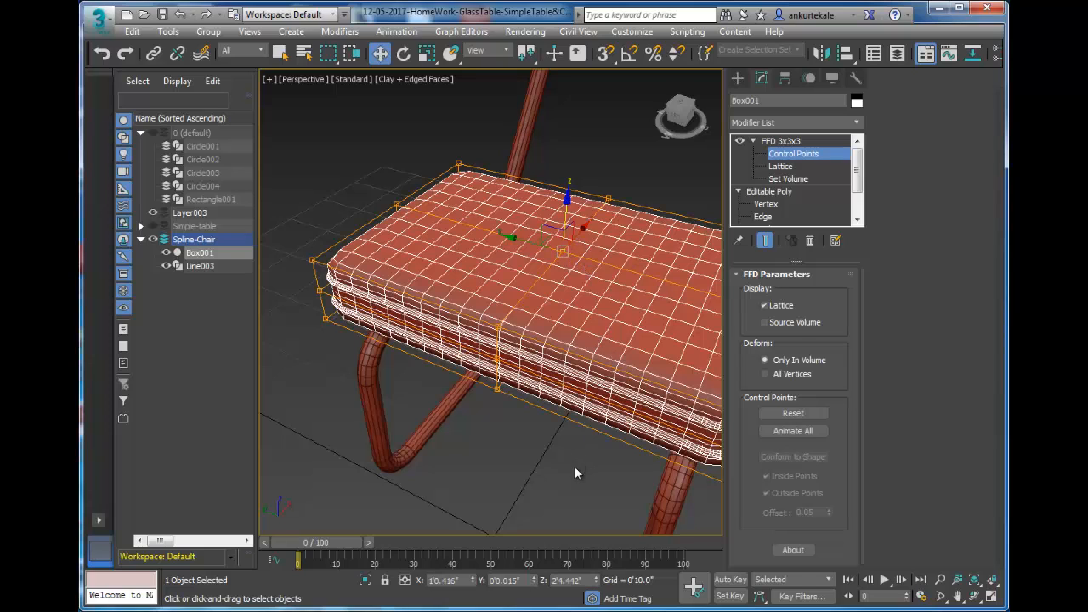
key(alt+w)
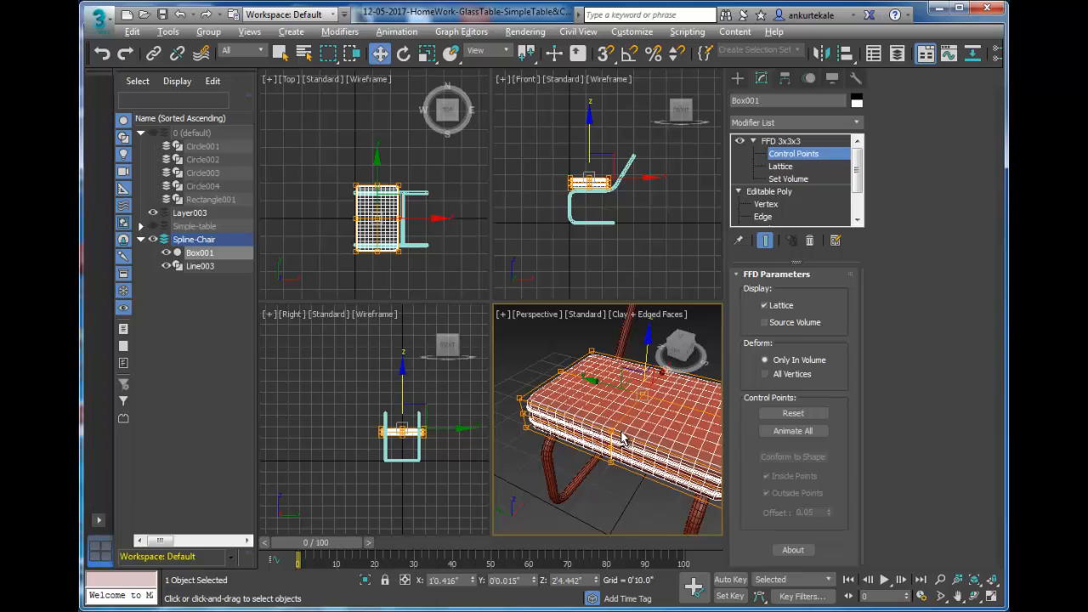
key(alt+w)
alt+middle_drag(570, 372, 519, 318)
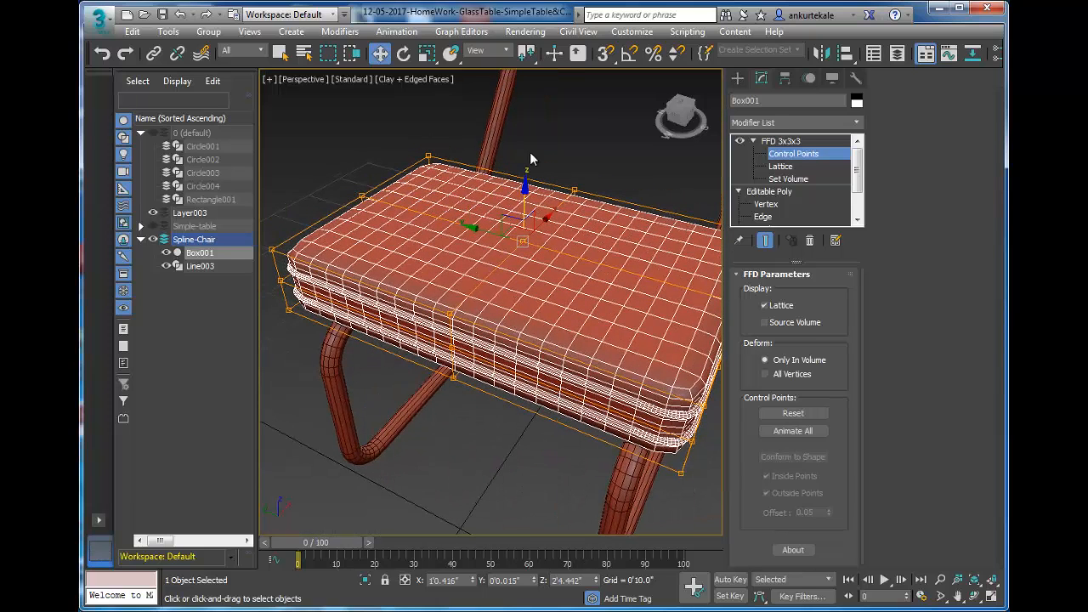
click(577, 323)
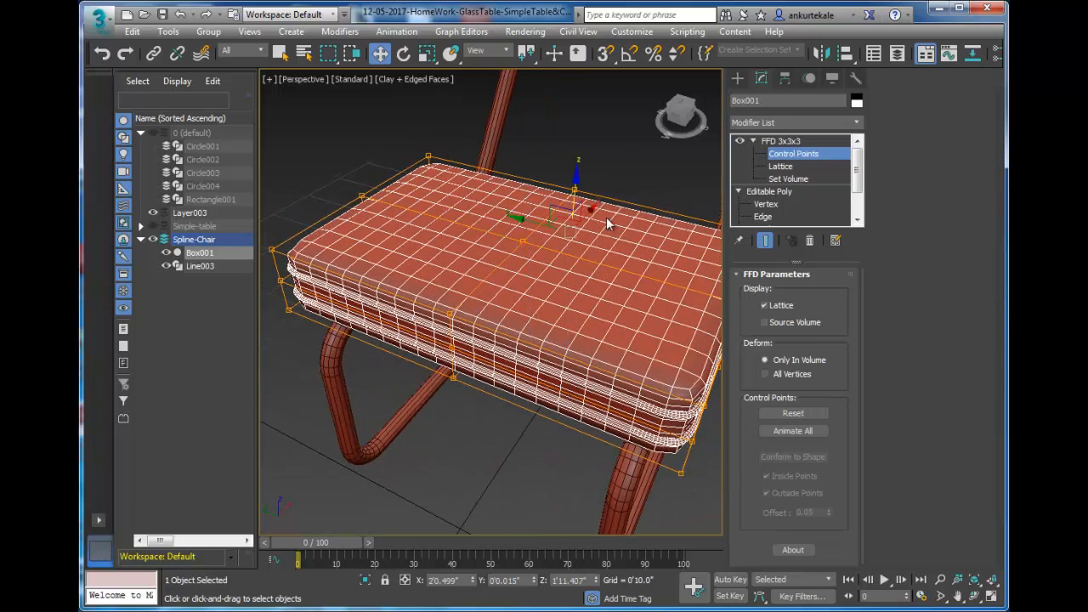
Check the cushion's lattice control points in the four-view layout, the enlarged Top view and the Perspective view.
key(alt+w)
click(429, 254)
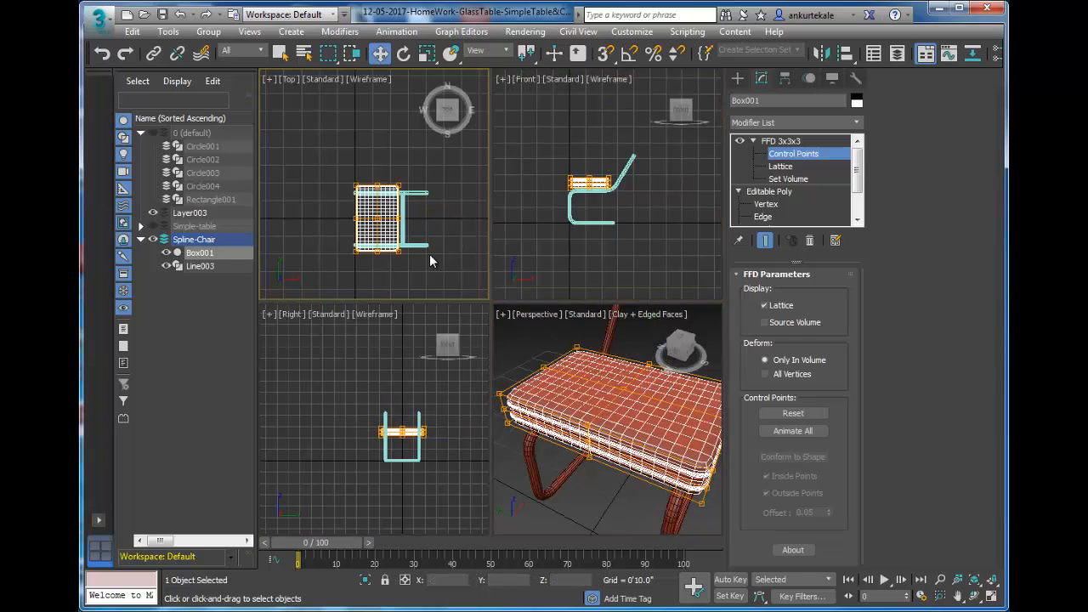
key(alt+e)
key(Escape)
key(alt+w)
drag(559, 397, 568, 396)
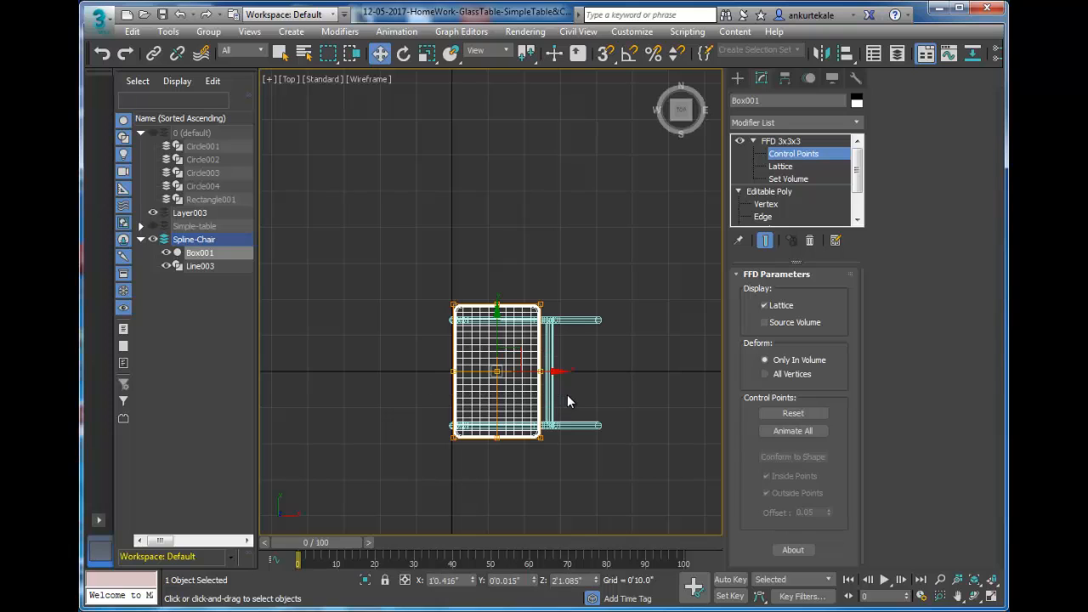
key(alt+w)
click(580, 458)
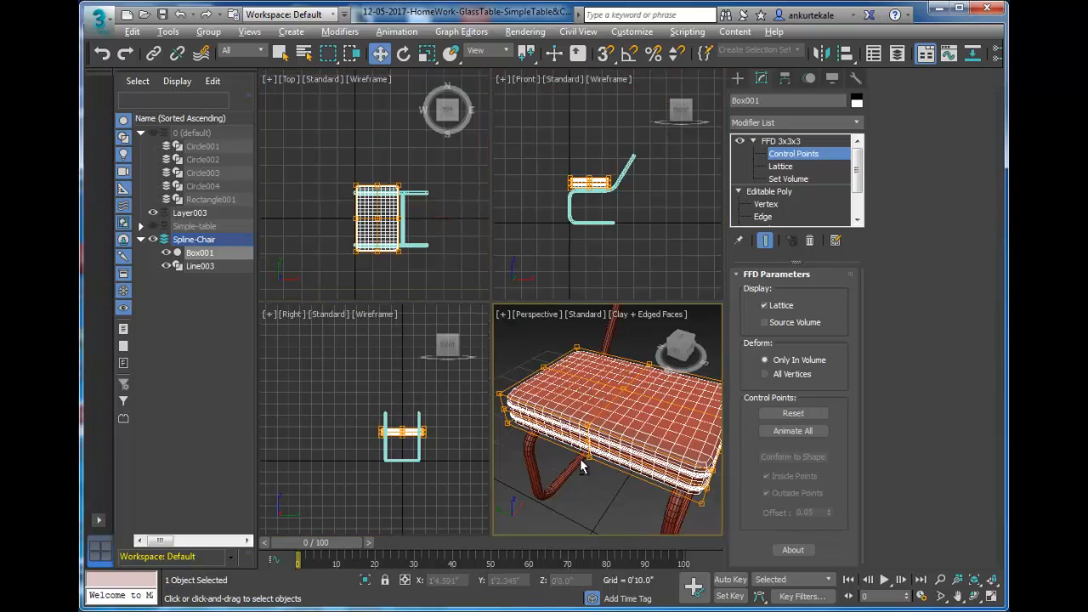
key(alt+w)
Lower the middle row of FFD control points by about 5.5" along Z to make the seat cushion sag.
click(782, 156)
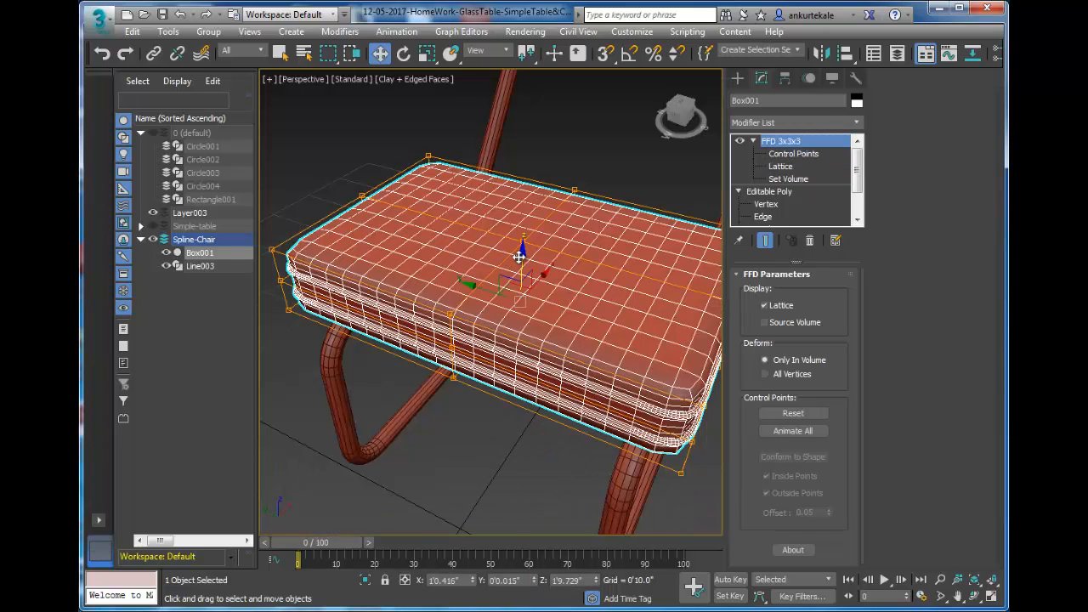
click(783, 155)
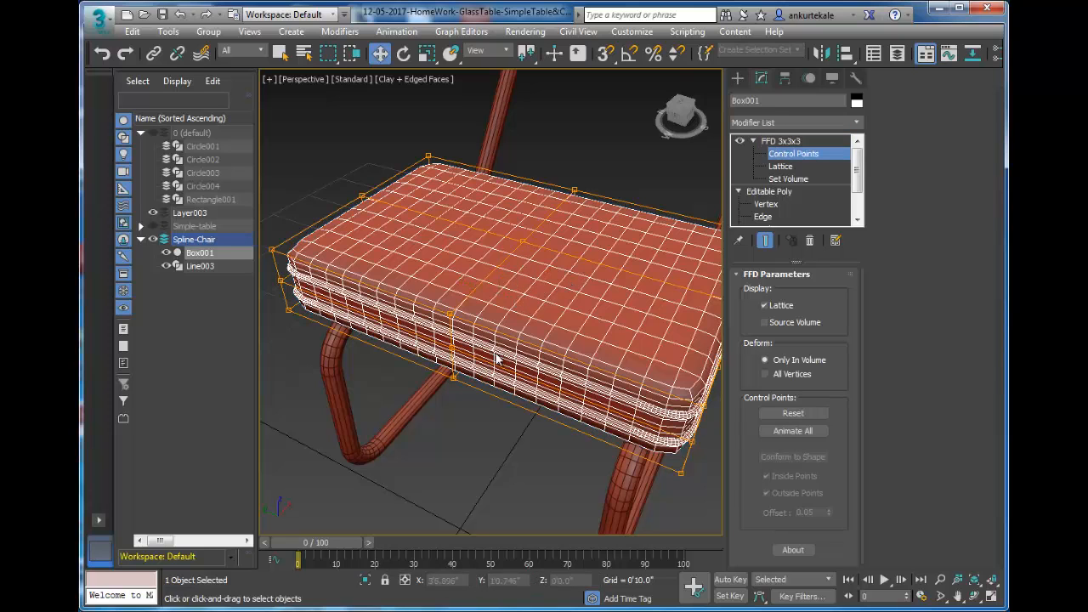
alt+middle_drag(498, 360, 499, 248)
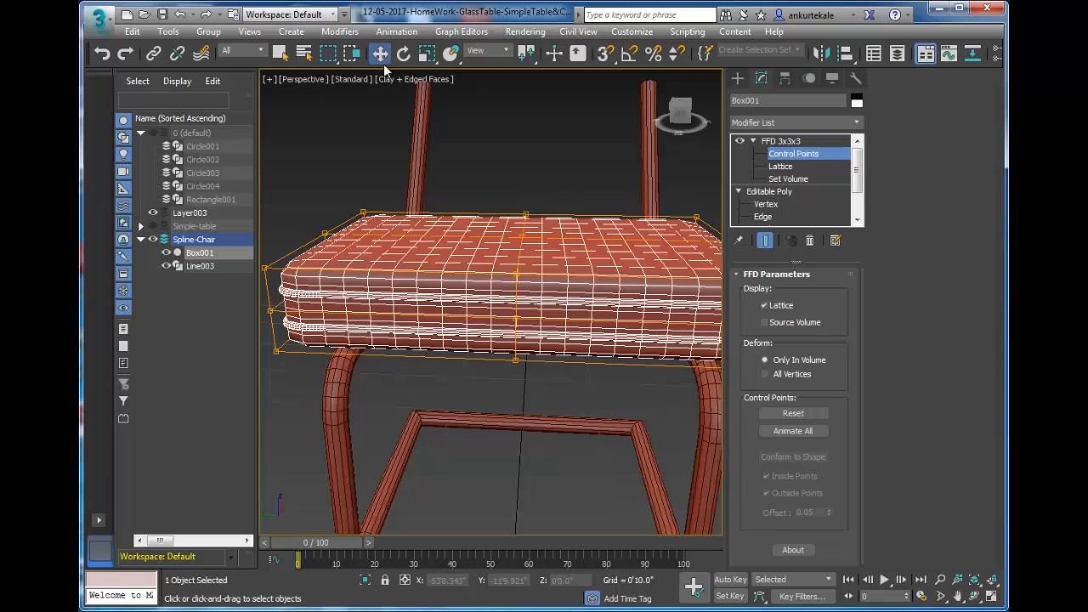
click(280, 53)
drag(506, 171, 602, 387)
click(380, 54)
drag(525, 211, 513, 265)
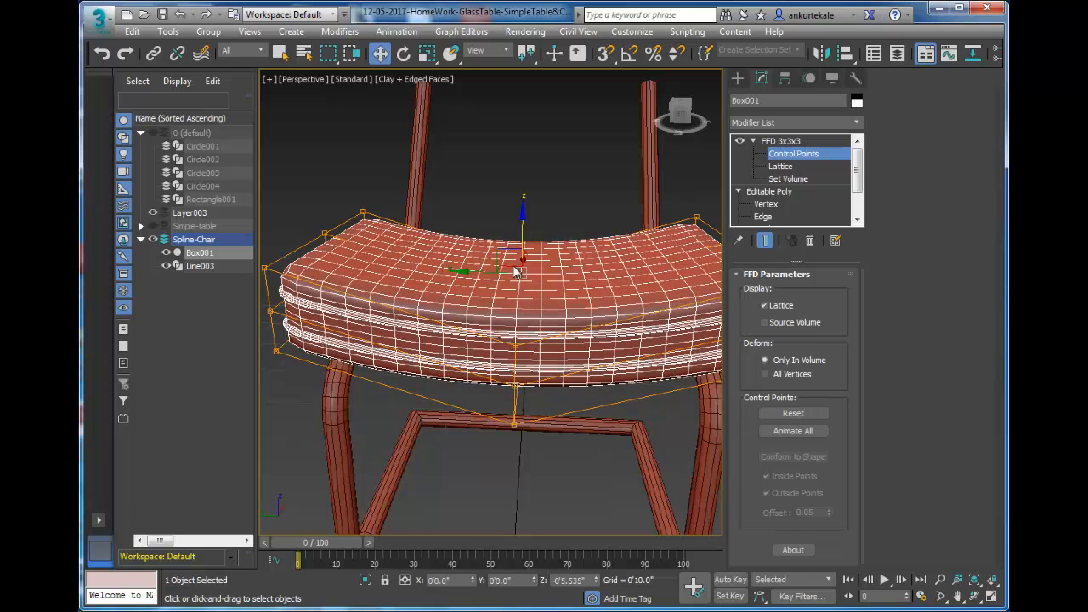
Compare the cushion with the FFD 3x3x3 modifier turned off and on, and check the underlying Editable Poly level.
scroll(519, 482, down, 4)
middle_drag(576, 508, 584, 463)
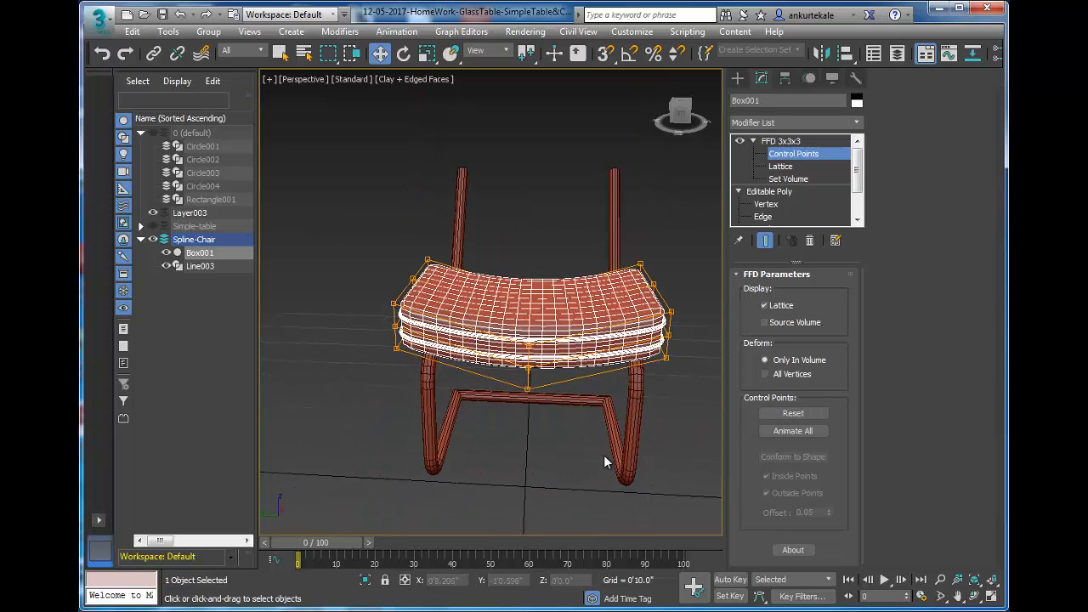
click(753, 141)
click(741, 142)
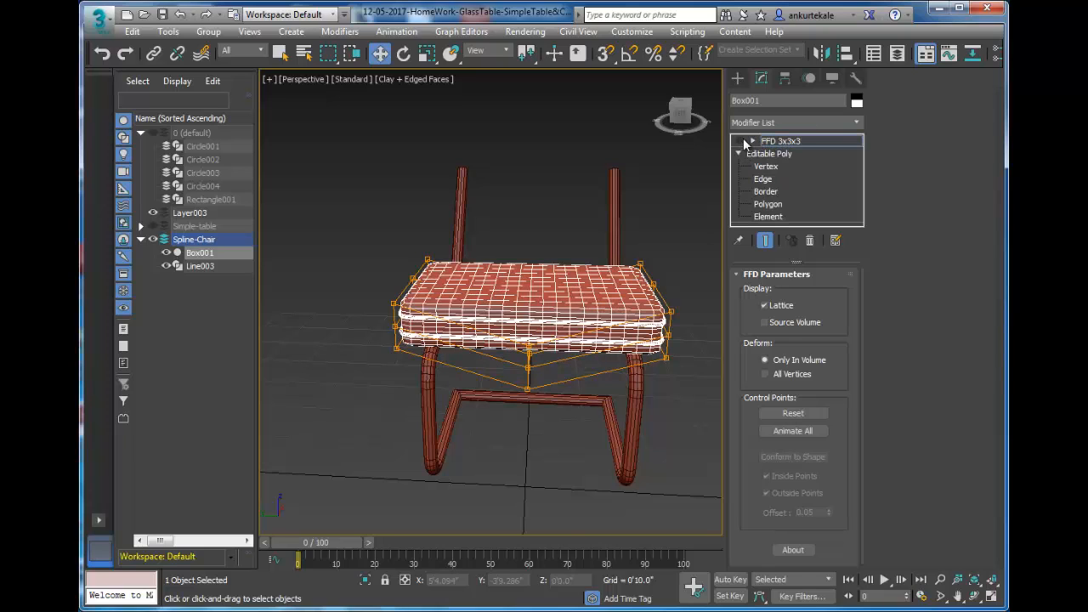
click(741, 141)
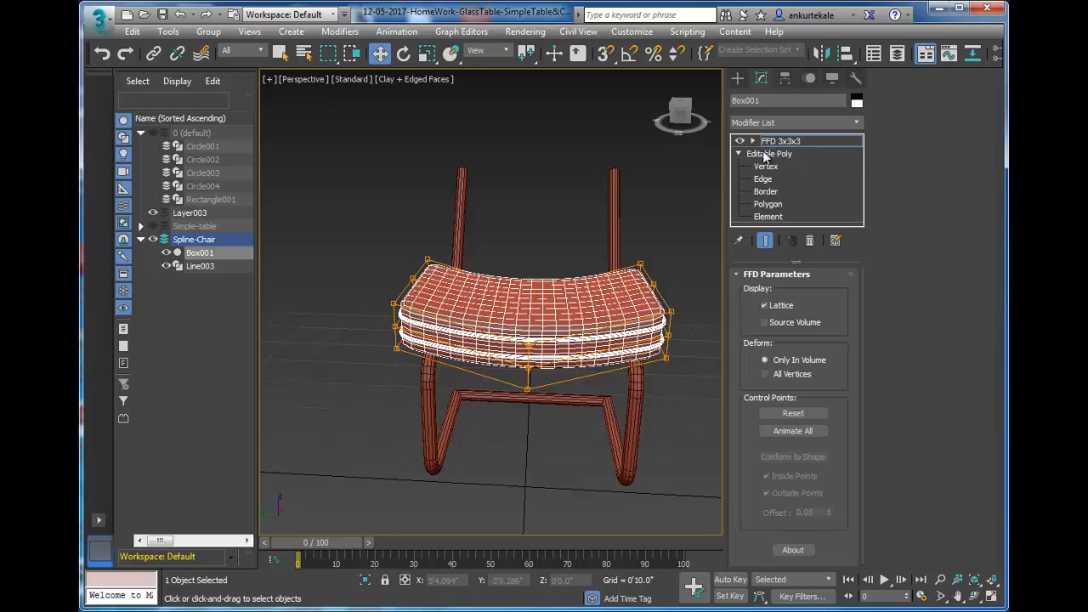
click(765, 154)
click(753, 141)
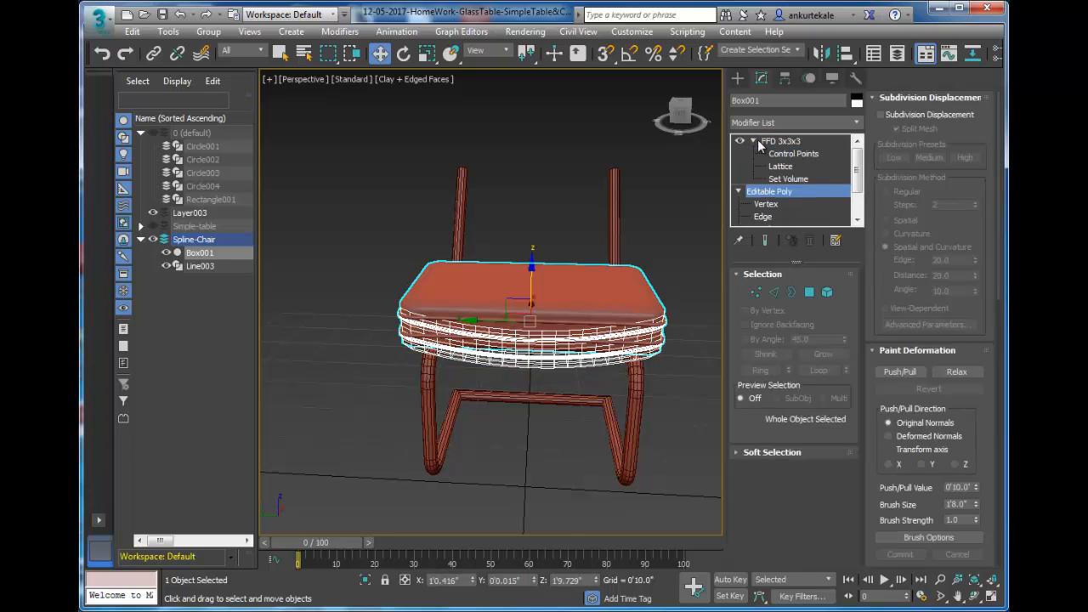
click(763, 143)
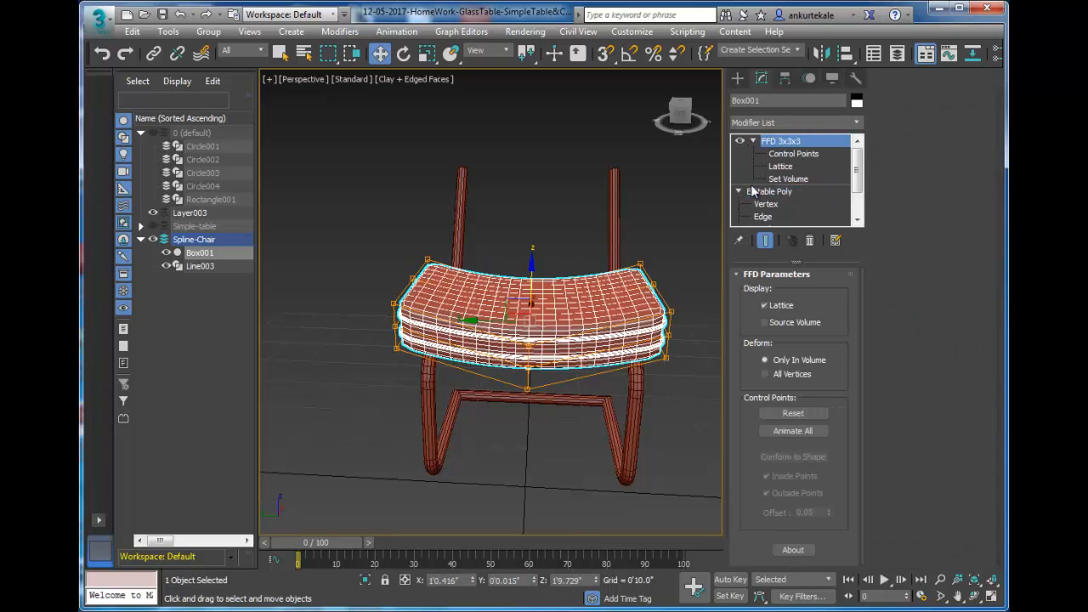
Examine the curved seat cushion on the chair frame, both deselected and selected, from the front and the side.
click(664, 188)
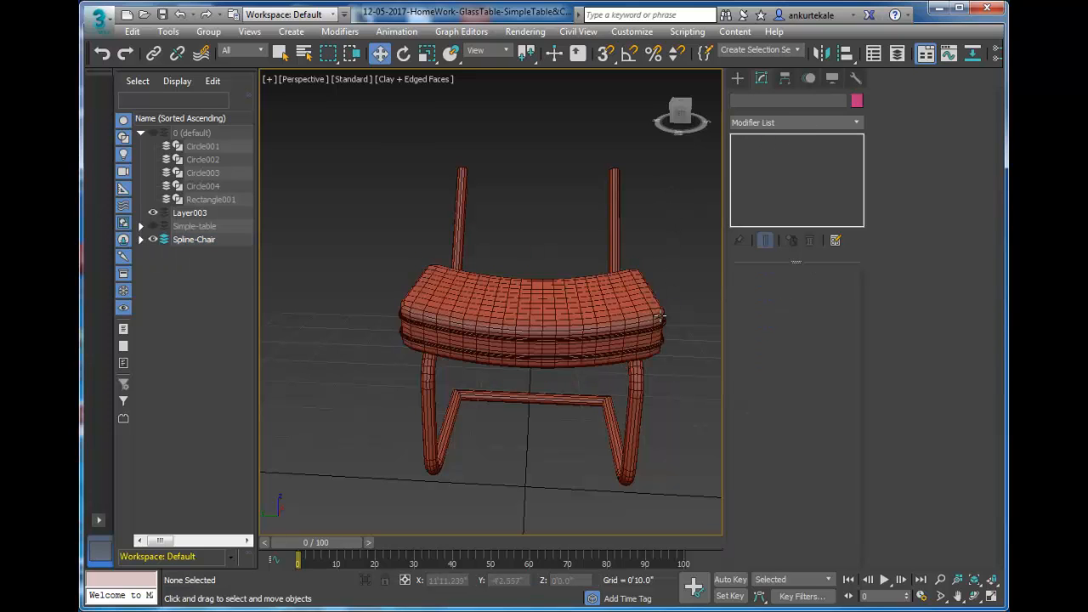
click(523, 347)
click(537, 476)
scroll(540, 482, down, 5)
scroll(546, 489, up, 2)
alt+middle_drag(544, 477, 525, 415)
click(525, 415)
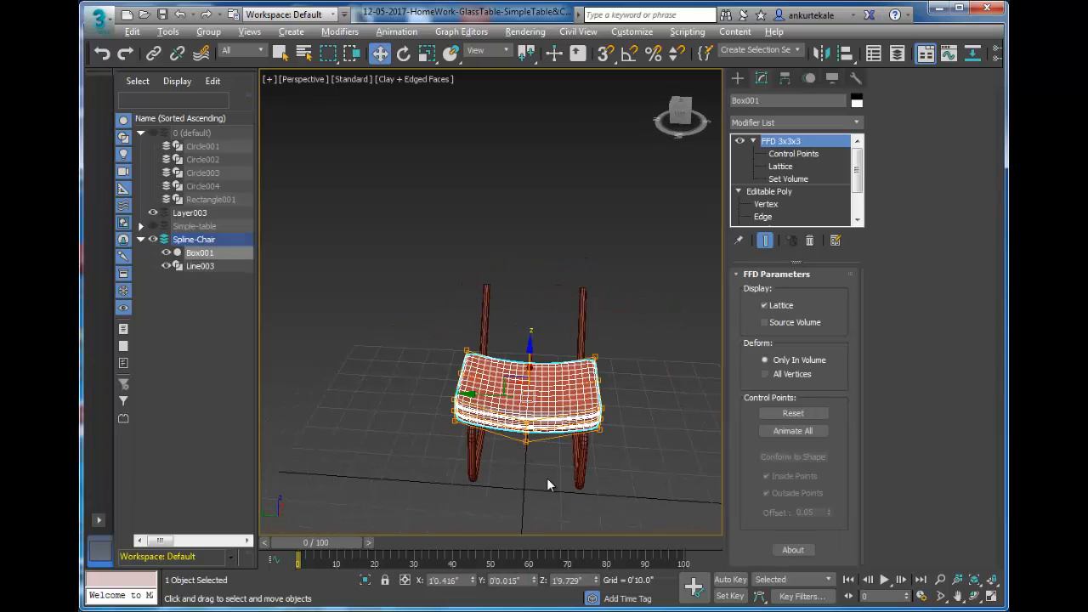
alt+middle_drag(496, 522, 579, 447)
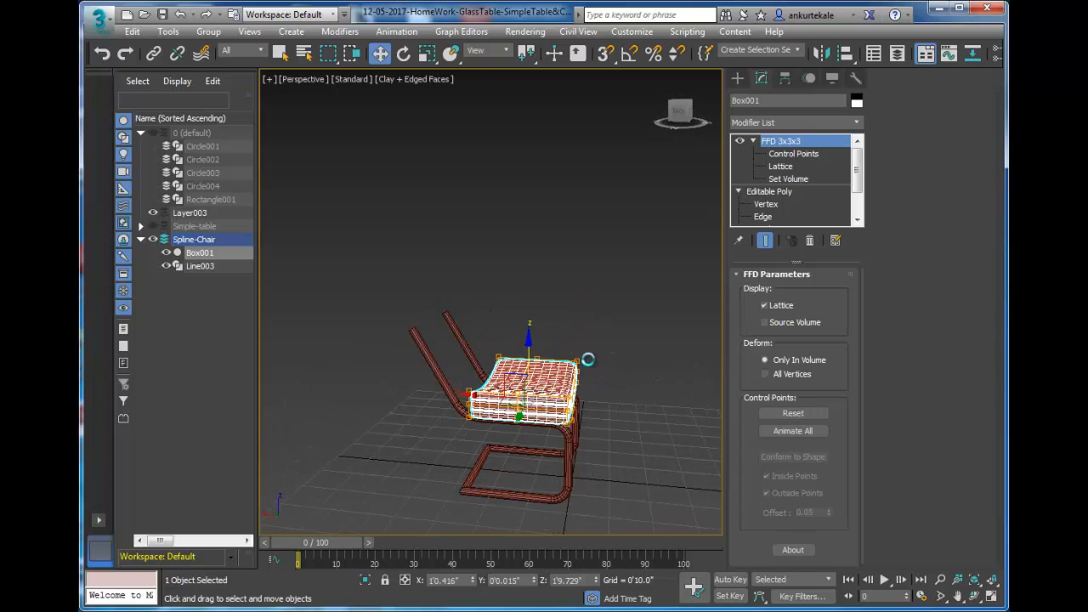
Clone the seat cushion upward as a single instance named "back support".
click(610, 395)
click(543, 395)
mouse_move(551, 400)
shift+mouse_down()
mouse_move(478, 328)
mouse_move(321, 343)
mouse_move(382, 340)
shift+mouse_up()
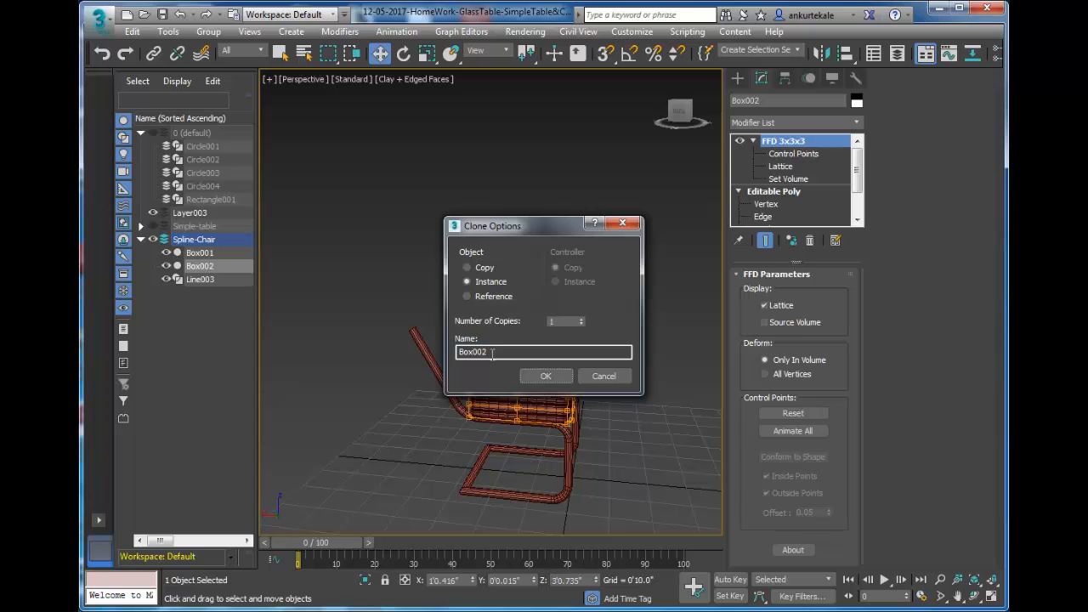
drag(492, 353, 439, 349)
text(back support)
key(Return)
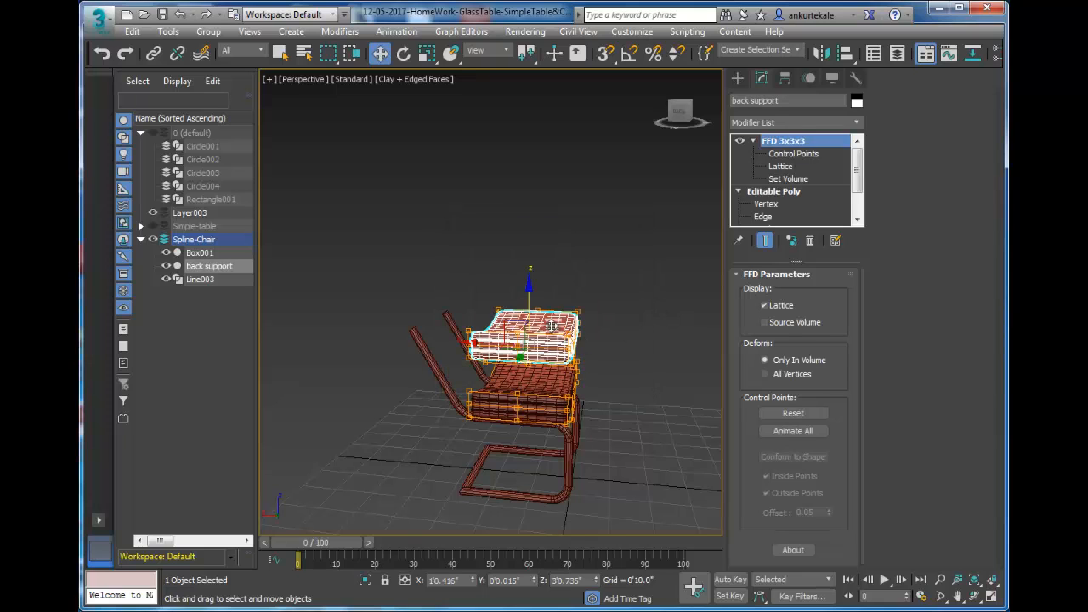
Lower the back support slightly and rotate it about 55° around the Y axis.
drag(528, 286, 527, 293)
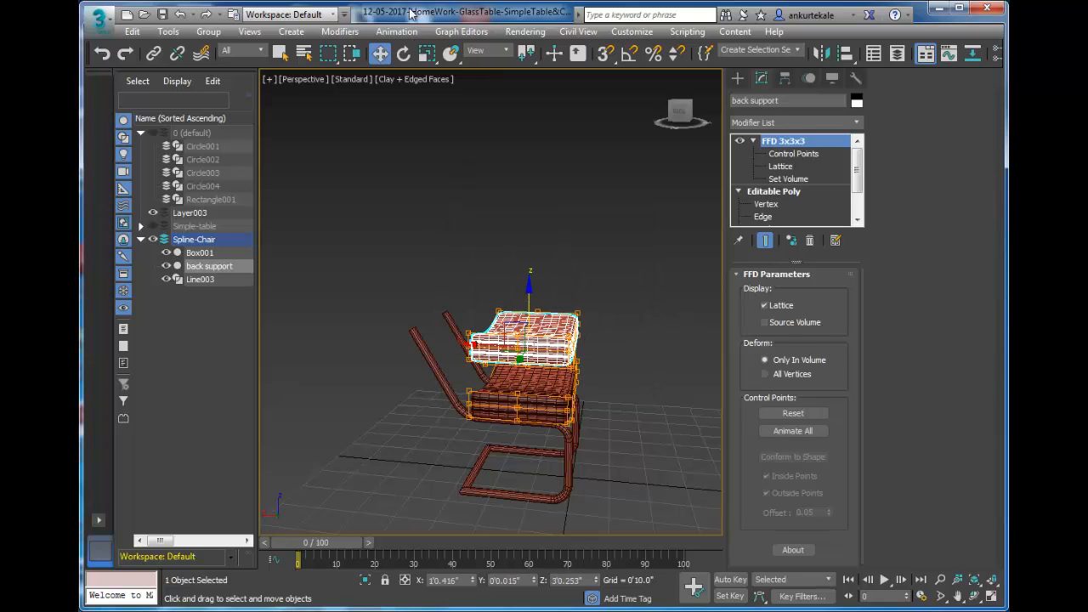
click(404, 55)
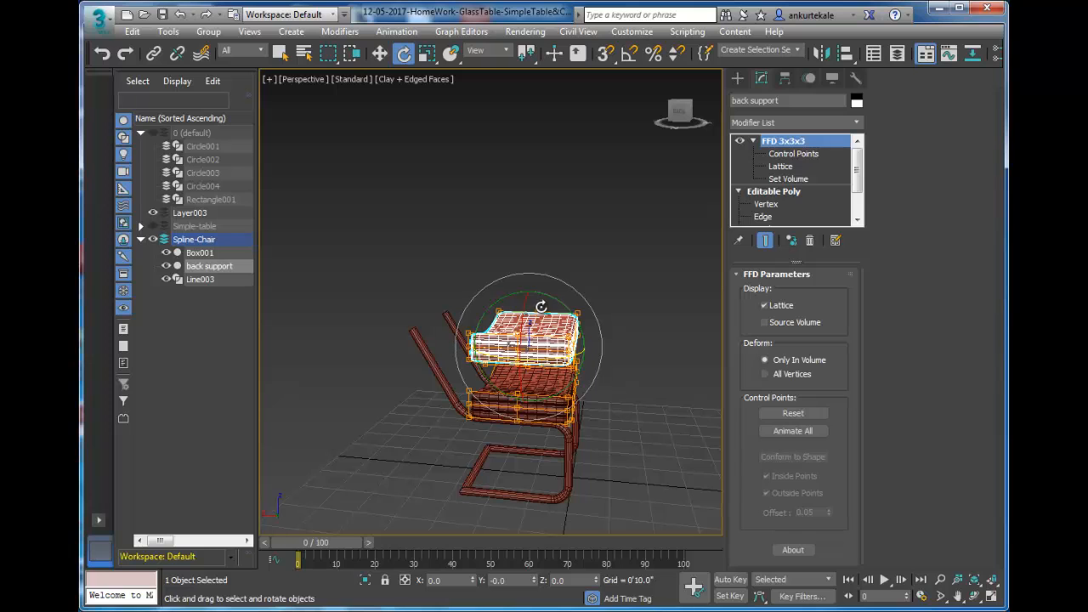
drag(542, 308, 620, 379)
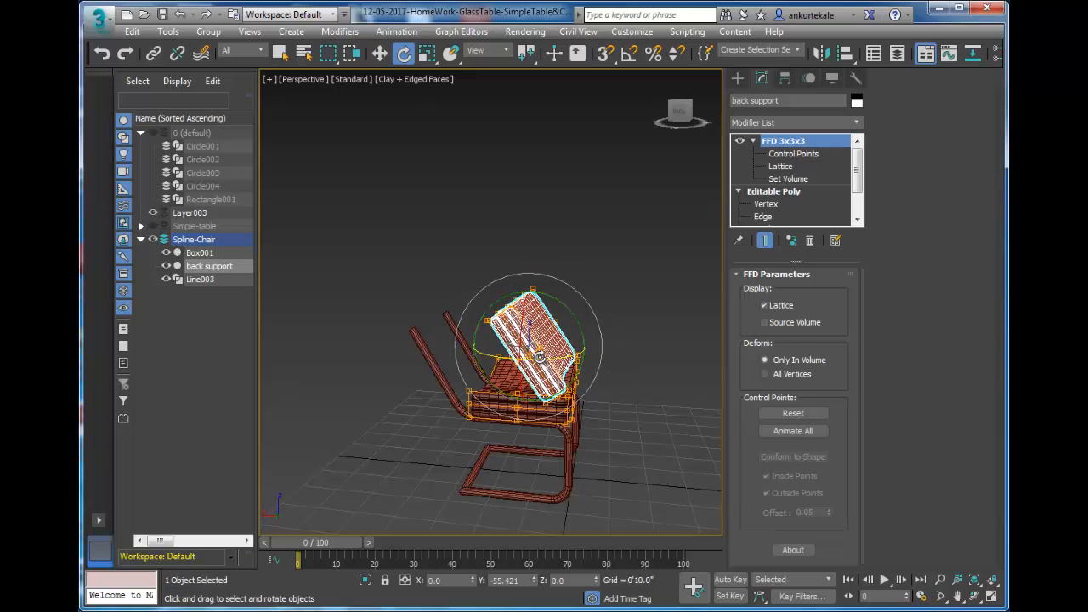
Move the back support along X toward the frame's inclined back tubes, to about X 2'11.2".
click(380, 55)
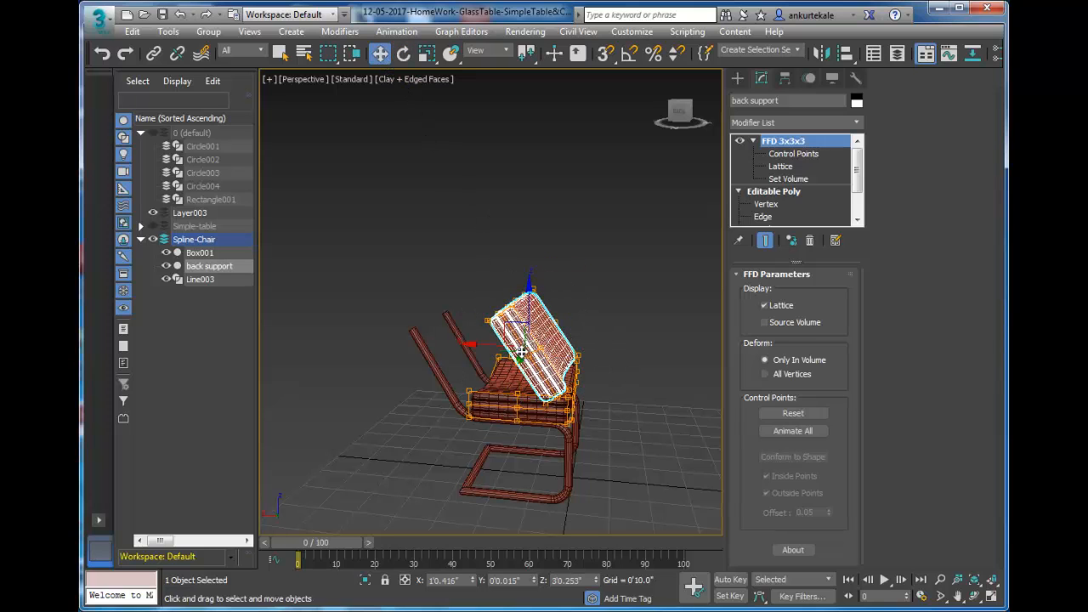
drag(476, 345, 405, 349)
scroll(497, 408, up, 6)
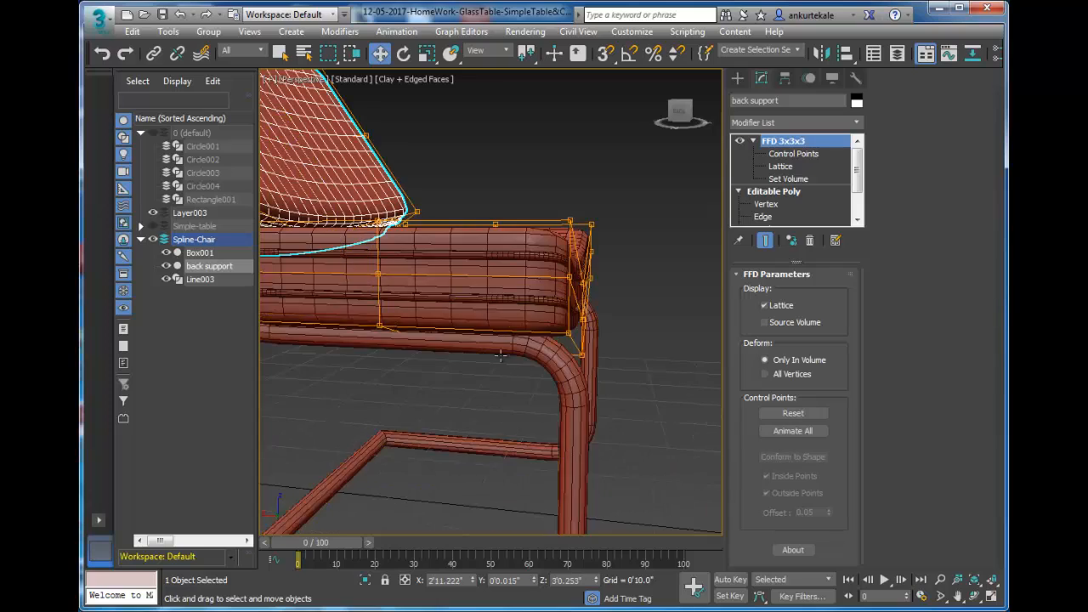
Fine-tune the back support's tilt to about 57° around Y in the Front view and check it in Perspective.
key(f)
key(e)
drag(546, 218, 549, 214)
key(p)
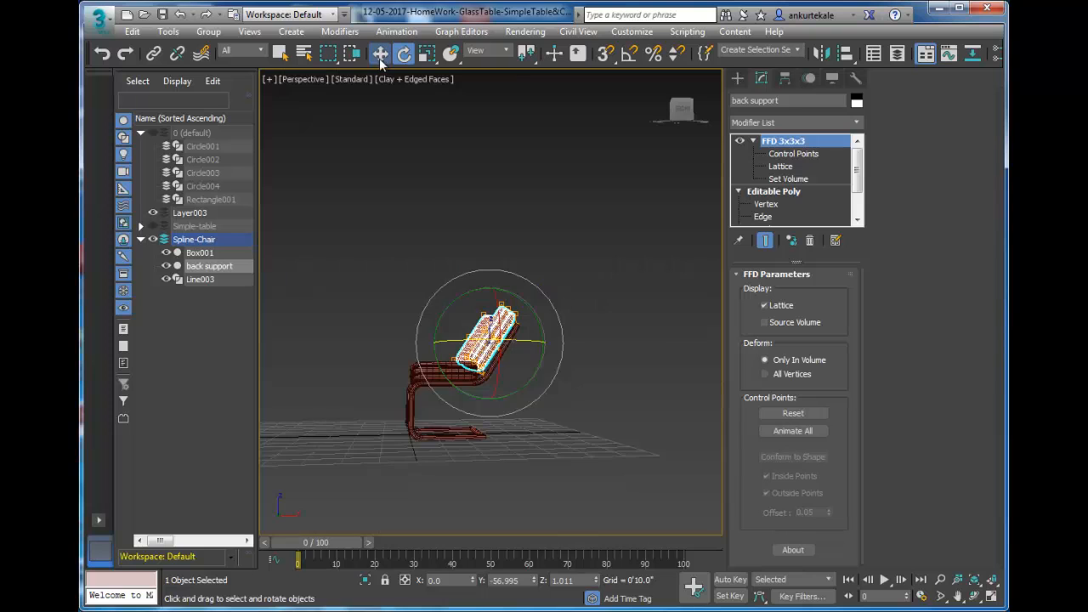
key(w)
alt+middle_drag(593, 382, 548, 408)
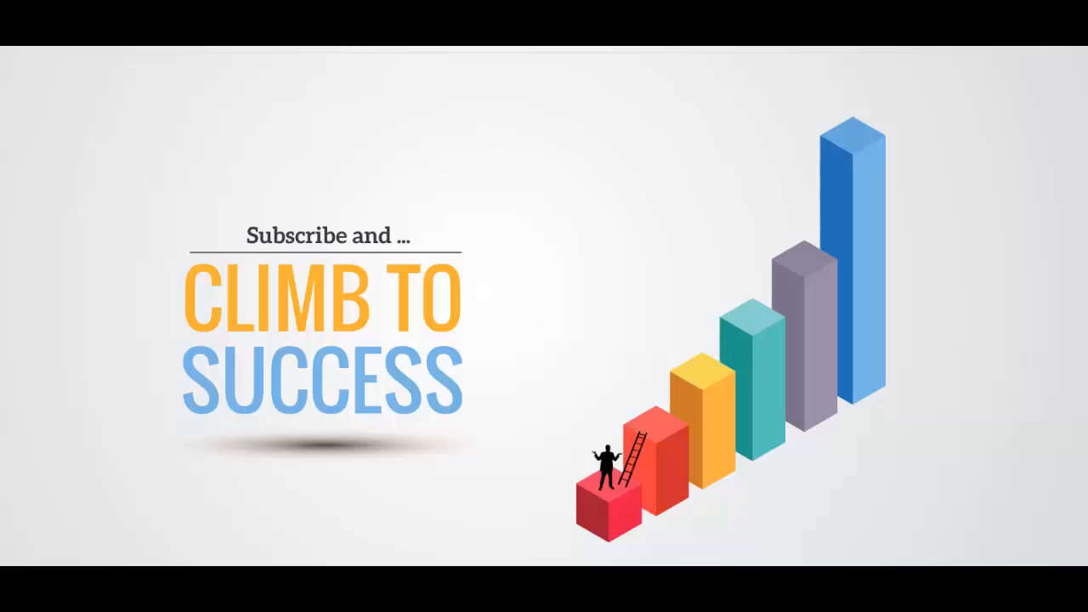